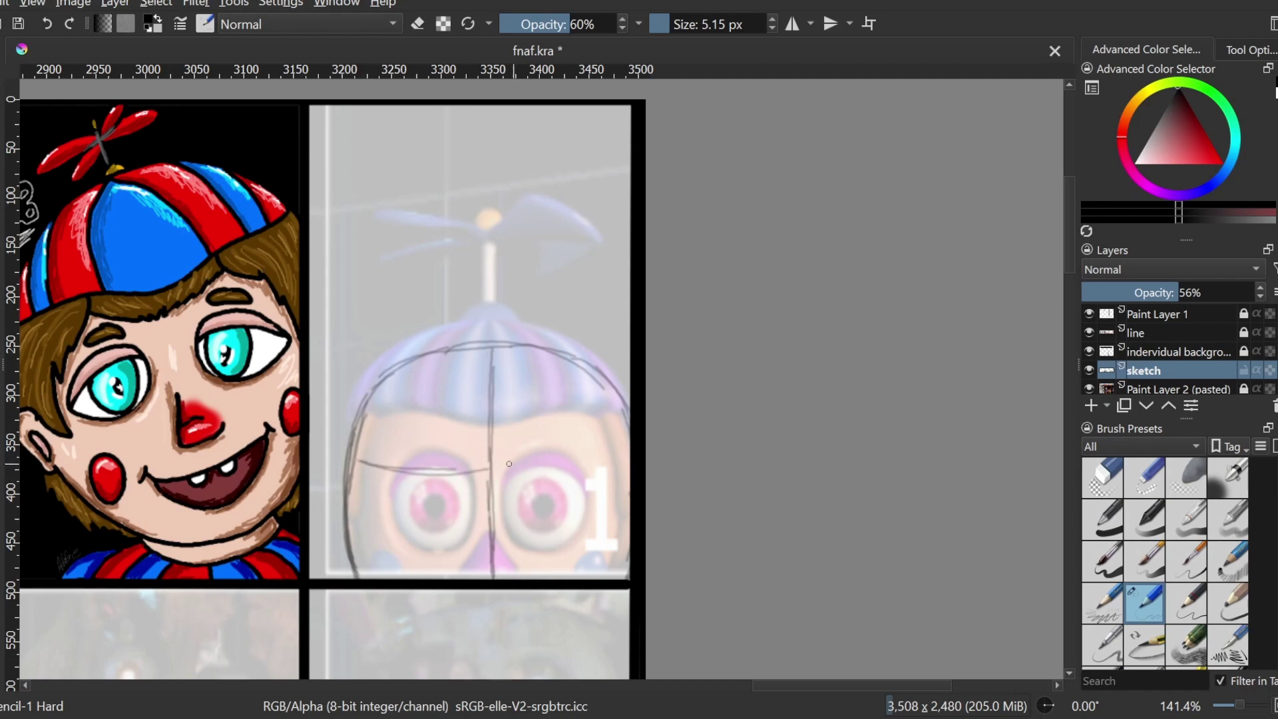
Sketch the horizontal eye guidelines across the face and the ear at the side of the head.
left_click_drag(494, 476, 628, 459)
left_click_drag(371, 460, 474, 473)
mouse_move(336, 514)
left_mouse_down()
mouse_move(536, 535)
mouse_move(626, 522)
left_mouse_up()
left_click_drag(342, 467, 345, 533)
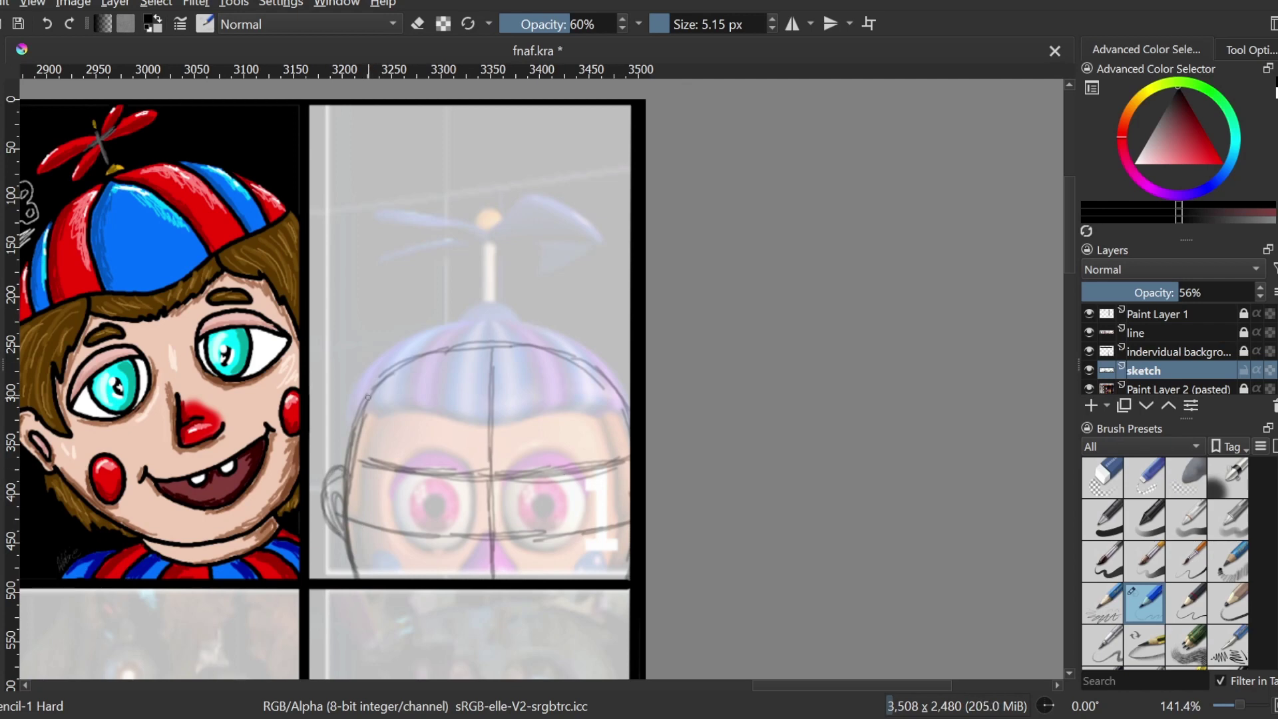
Sketch the cap's dome and curved brim over the head, with a four-bladed propeller on a stem on top.
left_click_drag(366, 388, 344, 426)
mouse_move(395, 361)
left_mouse_down()
mouse_move(345, 430)
mouse_move(515, 445)
mouse_move(625, 420)
mouse_move(543, 350)
left_mouse_up()
left_click_drag(464, 333, 606, 366)
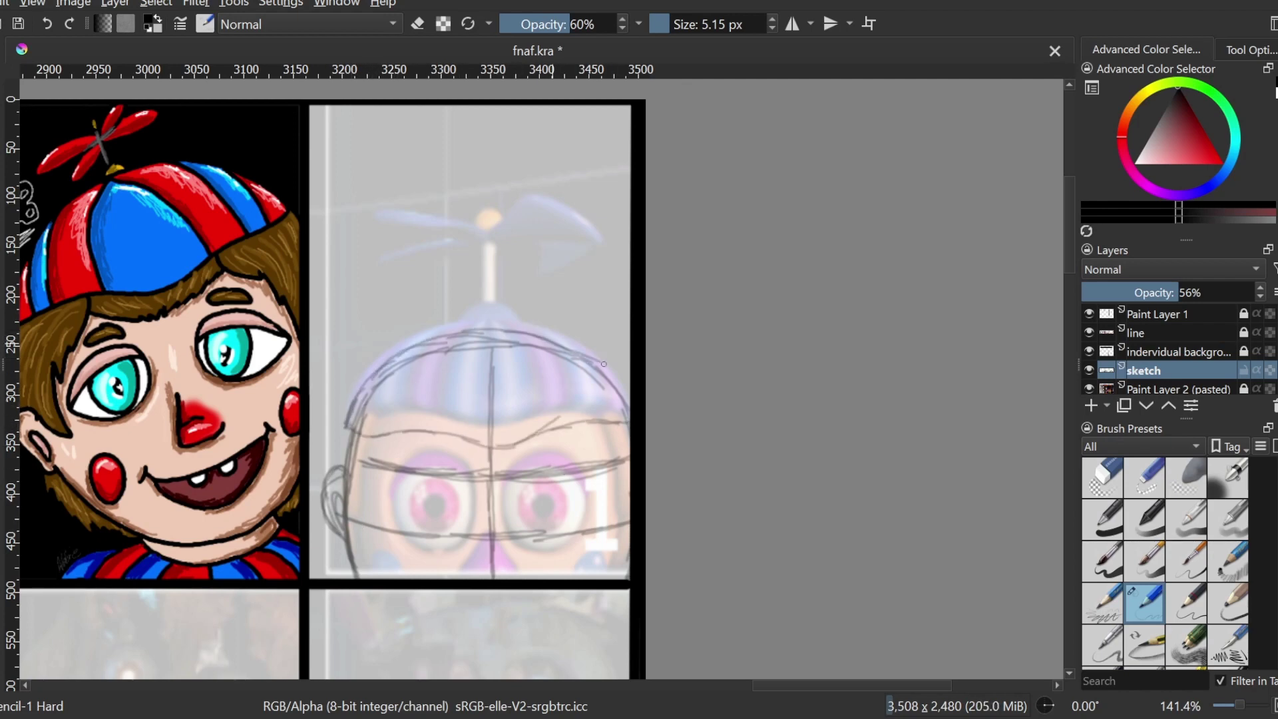
left_click_drag(546, 339, 626, 385)
mouse_move(568, 341)
left_mouse_down()
mouse_move(625, 402)
mouse_move(501, 331)
left_mouse_up()
mouse_move(470, 330)
left_mouse_down()
mouse_move(500, 320)
mouse_move(492, 253)
left_mouse_up()
mouse_move(497, 263)
left_mouse_down()
mouse_move(496, 325)
mouse_move(502, 254)
mouse_move(491, 264)
mouse_move(441, 230)
mouse_move(426, 257)
mouse_move(500, 265)
mouse_move(553, 309)
mouse_move(504, 271)
mouse_move(508, 235)
left_mouse_up()
Sketch the outlines of both eyes with angled upper lids between the face guidelines.
mouse_move(427, 453)
left_mouse_down()
mouse_move(392, 507)
mouse_move(407, 532)
left_mouse_up()
mouse_move(406, 471)
left_mouse_down()
mouse_move(469, 516)
mouse_move(464, 539)
left_mouse_up()
left_click_drag(448, 467, 472, 493)
left_click_drag(540, 466, 511, 532)
mouse_move(512, 498)
left_mouse_down()
mouse_move(580, 485)
mouse_move(581, 522)
left_mouse_up()
mouse_move(579, 501)
left_mouse_down()
mouse_move(561, 537)
mouse_move(511, 541)
left_mouse_up()
left_click_drag(399, 526, 459, 547)
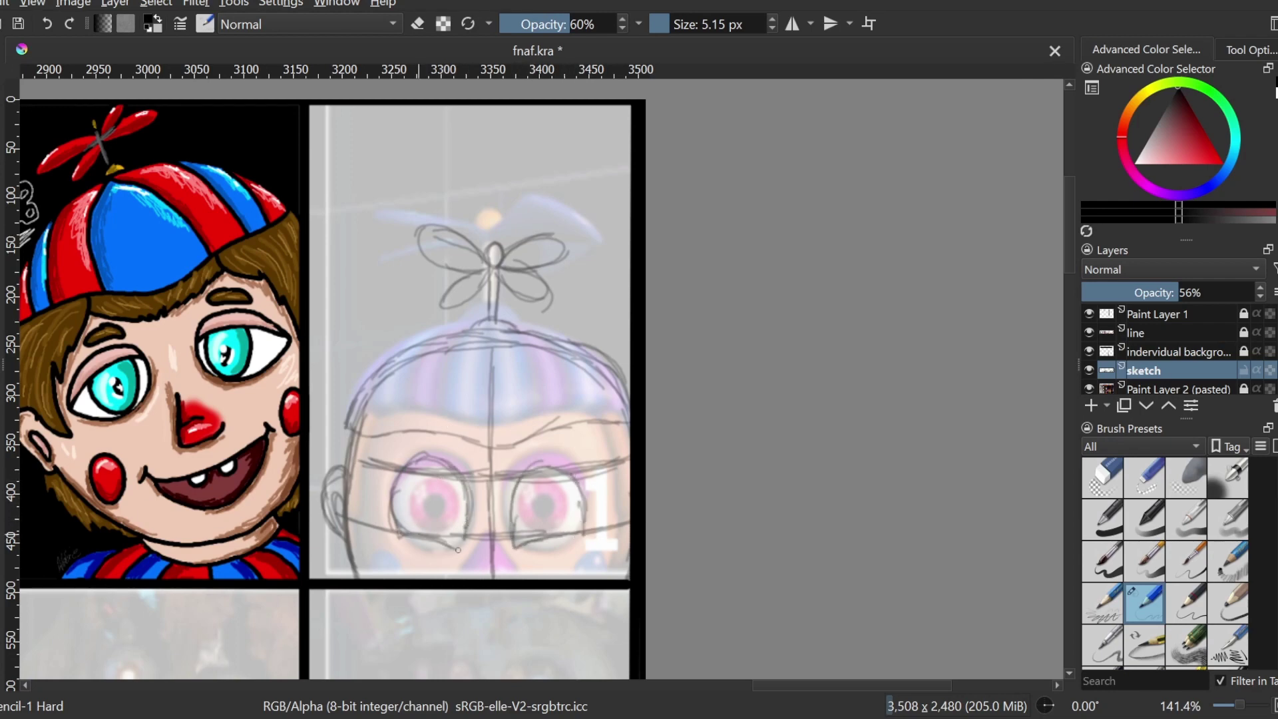
Sketch the irises and pupils inside both eyes.
left_click_drag(468, 474, 462, 549)
left_click_drag(428, 477, 468, 508)
mouse_move(568, 477)
left_mouse_down()
mouse_move(514, 511)
mouse_move(577, 481)
left_mouse_up()
mouse_move(424, 478)
left_mouse_down()
mouse_move(451, 538)
mouse_move(441, 529)
left_mouse_up()
Sketch the nose between the eyes, the round cheeks beside it and the two eyebrows.
mouse_move(549, 486)
left_mouse_down()
mouse_move(556, 535)
mouse_move(532, 533)
mouse_move(474, 577)
left_mouse_up()
mouse_move(490, 545)
left_mouse_down()
mouse_move(478, 577)
mouse_move(498, 573)
left_mouse_up()
left_click_drag(484, 542, 480, 561)
left_click_drag(609, 550, 607, 579)
mouse_move(385, 542)
left_mouse_down()
mouse_move(382, 578)
mouse_move(393, 576)
left_mouse_up()
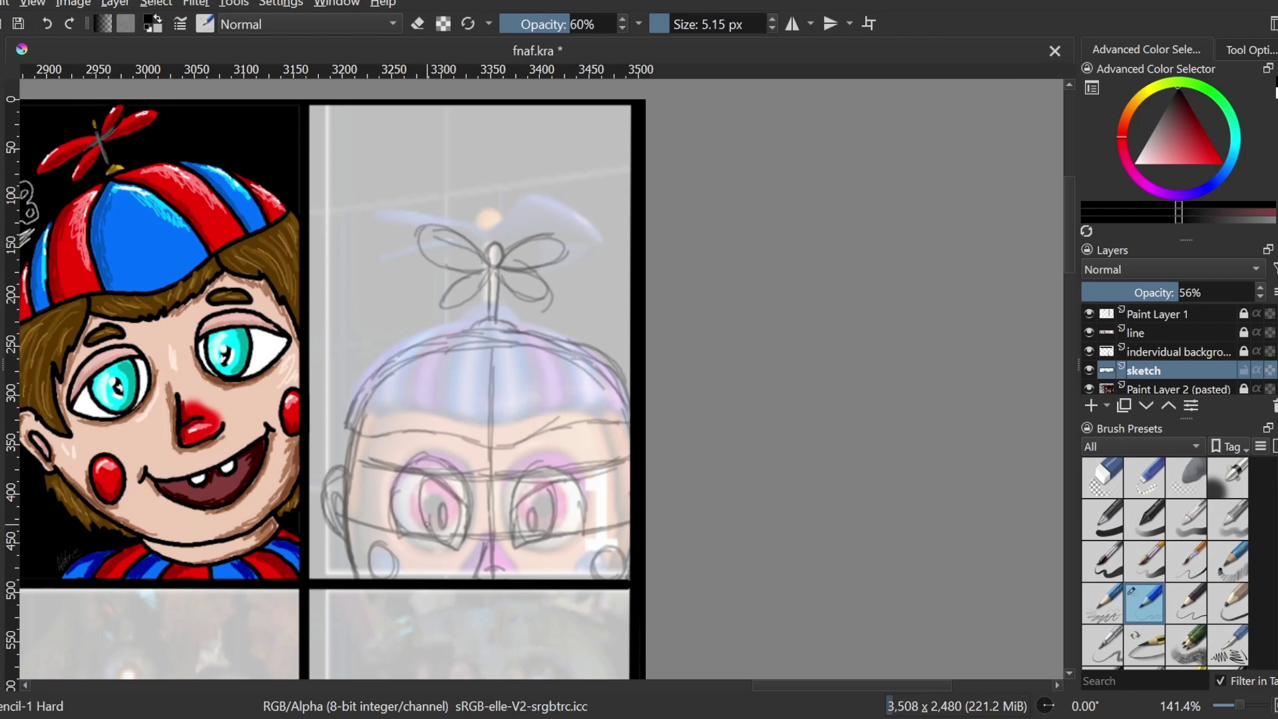
left_click_drag(537, 450, 579, 445)
left_click_drag(407, 446, 451, 440)
Sketch the curved panel lines down the cap and refine the cheeks at the frame's lower edge.
left_click_drag(426, 336, 400, 431)
left_click_drag(466, 333, 443, 429)
left_click_drag(450, 383, 443, 432)
mouse_move(506, 341)
left_mouse_down()
mouse_move(551, 430)
mouse_move(601, 423)
mouse_move(629, 470)
left_mouse_up()
left_click_drag(629, 525, 623, 577)
mouse_move(384, 546)
left_mouse_down()
mouse_move(380, 578)
mouse_move(370, 547)
left_mouse_up()
left_click_drag(615, 548, 626, 573)
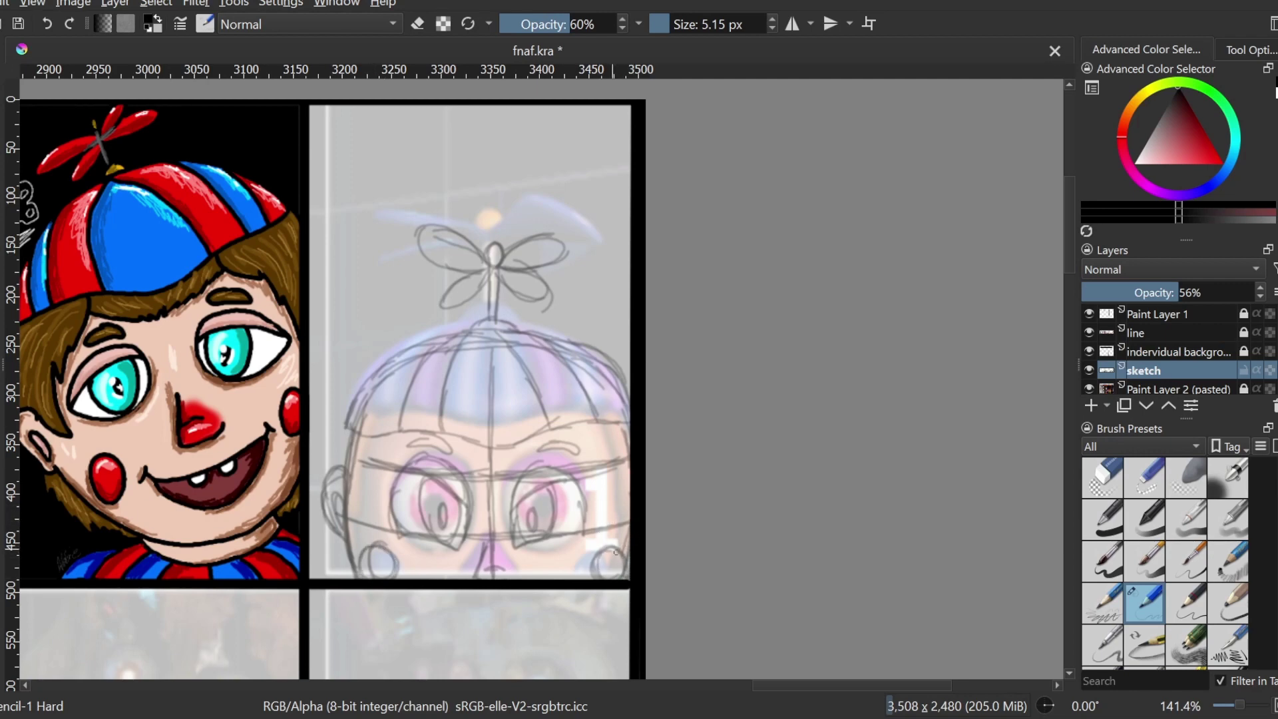
Sketch the hair tufts beside the ear and the jagged fringe hanging below the cap's brim.
left_click_drag(342, 425, 327, 459)
mouse_move(344, 431)
left_mouse_down()
mouse_move(319, 464)
mouse_move(344, 455)
left_mouse_up()
left_click_drag(325, 468, 385, 448)
left_click_drag(379, 456, 412, 435)
mouse_move(328, 477)
left_mouse_down()
mouse_move(314, 561)
mouse_move(350, 578)
left_mouse_up()
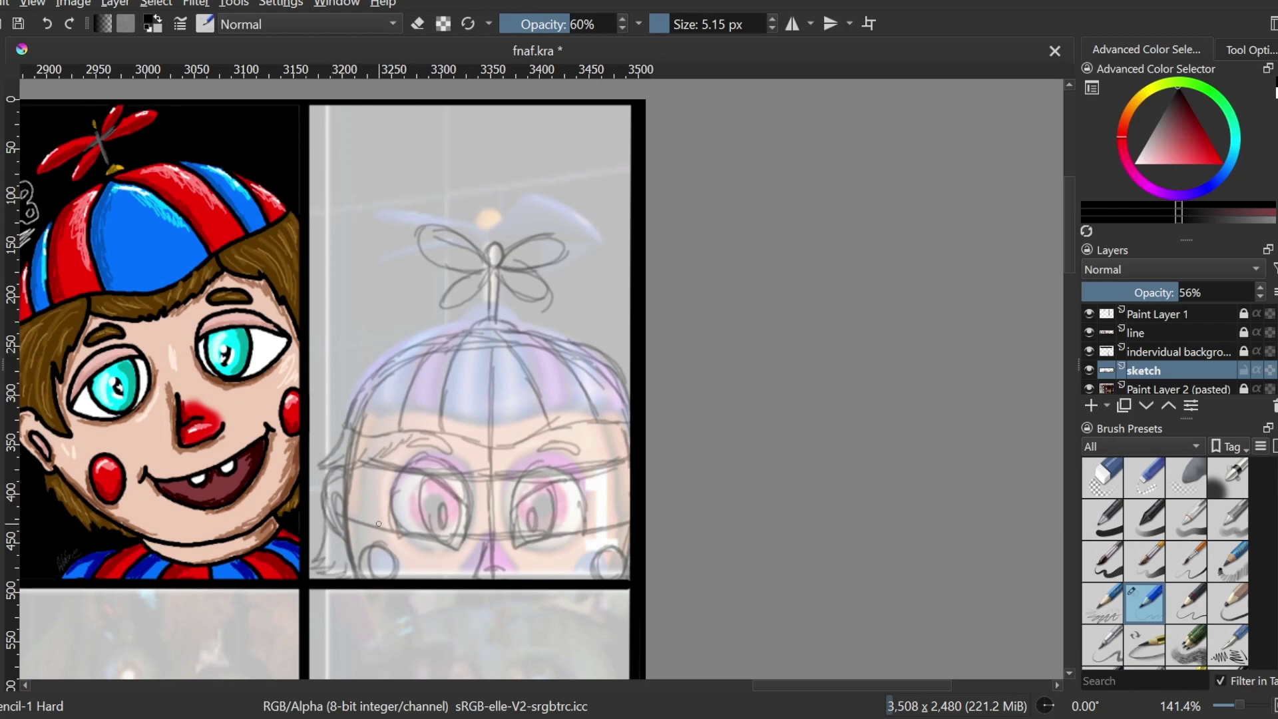
left_click_drag(588, 426, 629, 457)
mouse_move(482, 437)
left_mouse_down()
mouse_move(455, 466)
mouse_move(501, 474)
left_mouse_up()
mouse_move(495, 442)
left_mouse_down()
mouse_move(533, 472)
mouse_move(562, 425)
left_mouse_up()
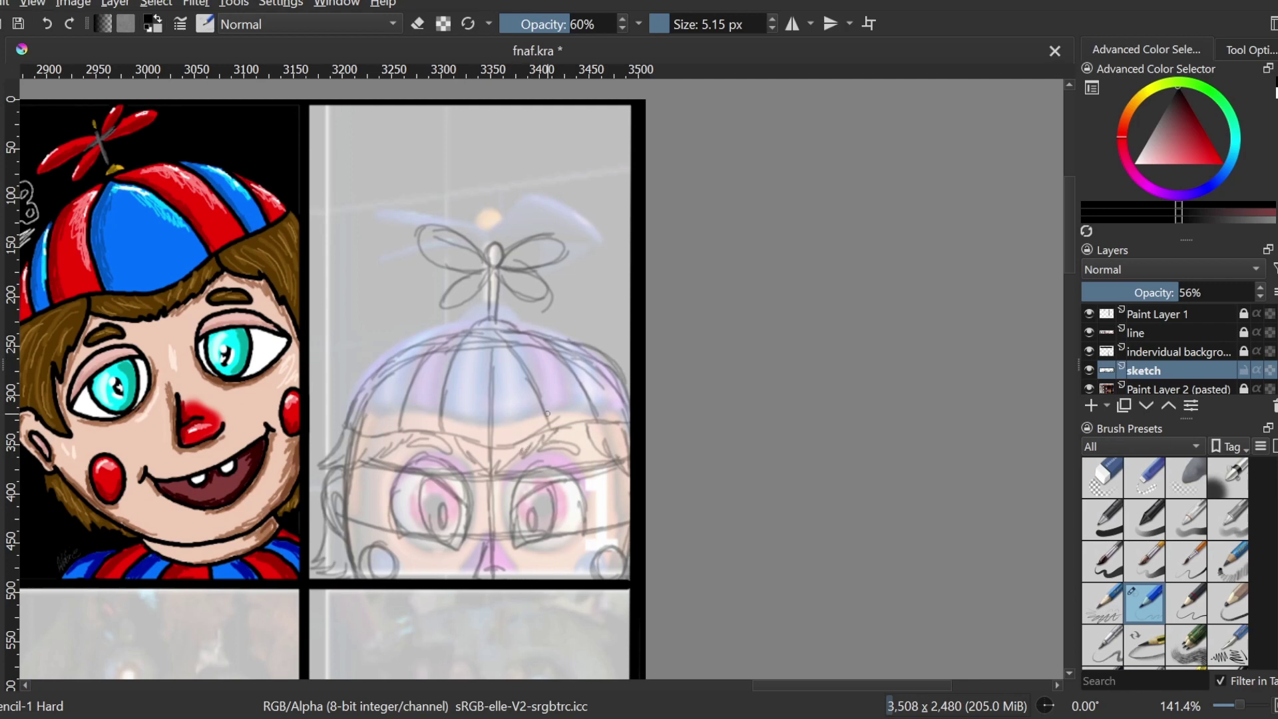
Make the line layer active and editable, and set up the Basic-5 Size brush at 4.16 px.
scroll(1070, 253, "up", 1)
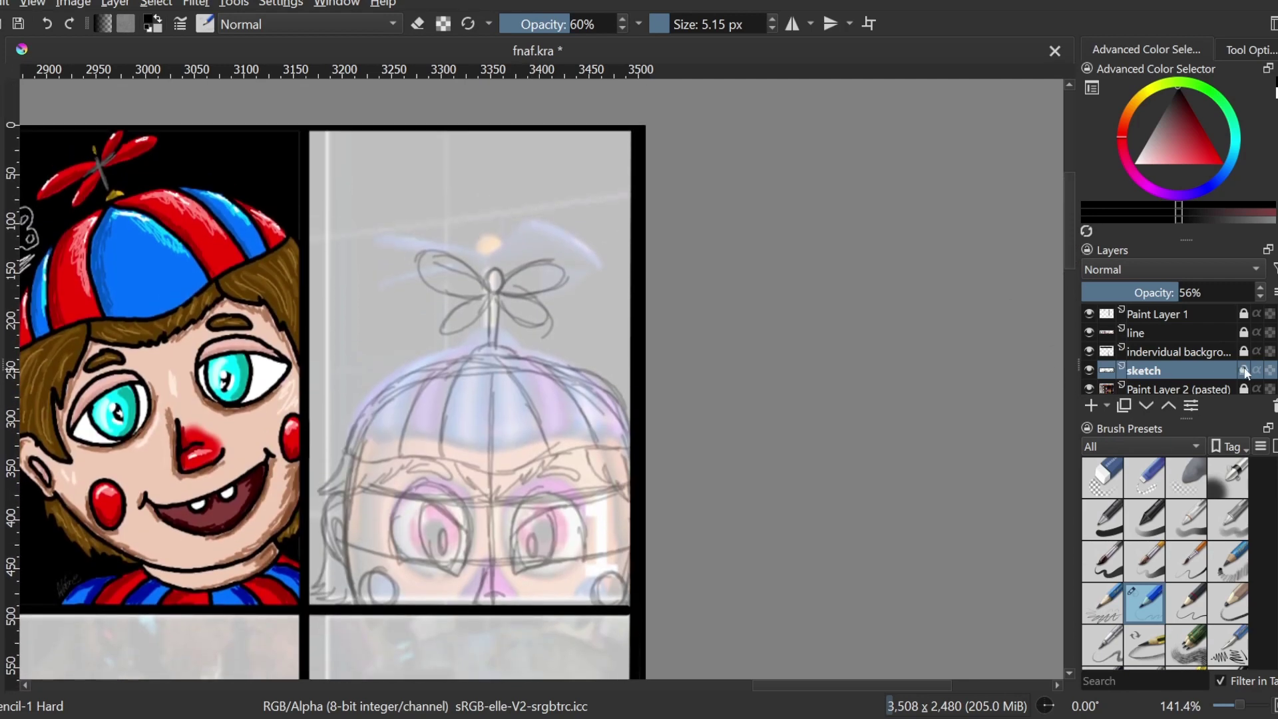
left_click(1231, 332)
left_click(1102, 561)
left_click_drag(692, 24, 667, 41)
mouse_move(498, 285)
left_mouse_down()
mouse_move(539, 257)
mouse_move(513, 297)
mouse_move(436, 251)
mouse_move(480, 292)
mouse_move(489, 345)
mouse_move(488, 290)
mouse_move(548, 312)
mouse_move(502, 268)
left_mouse_up()
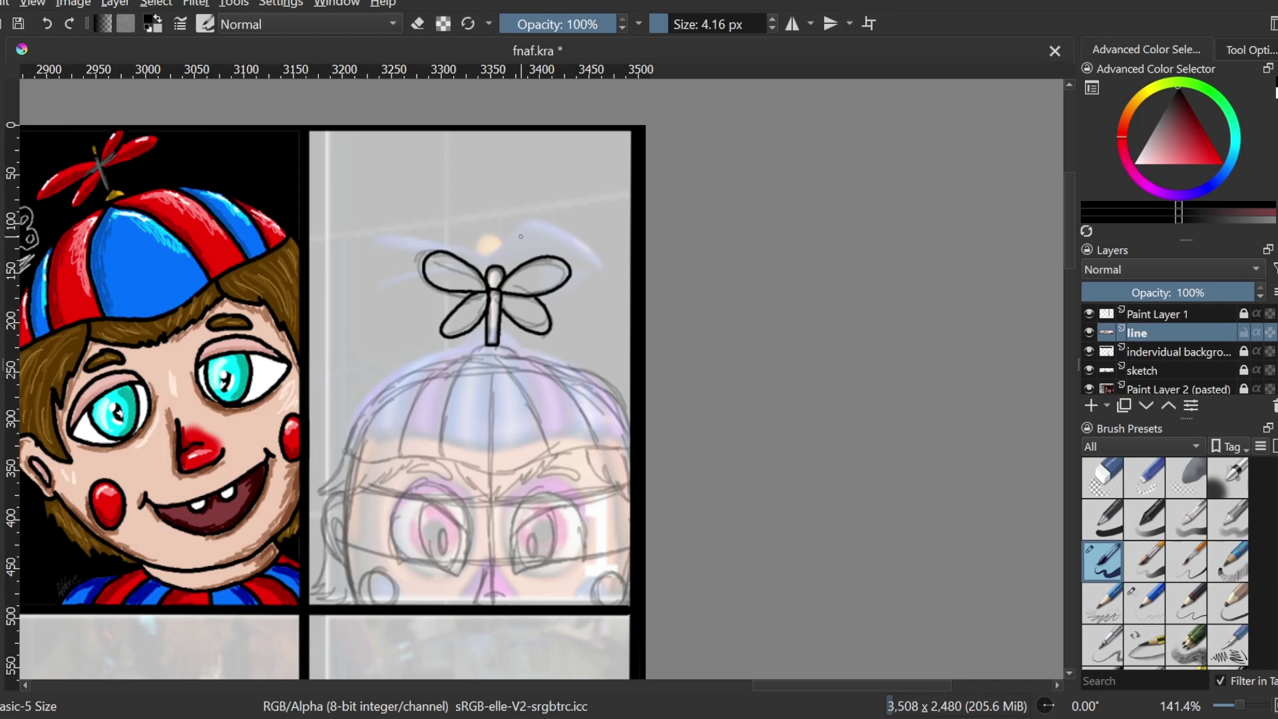
mouse_move(487, 344)
left_mouse_down()
mouse_move(519, 354)
mouse_move(471, 351)
left_mouse_up()
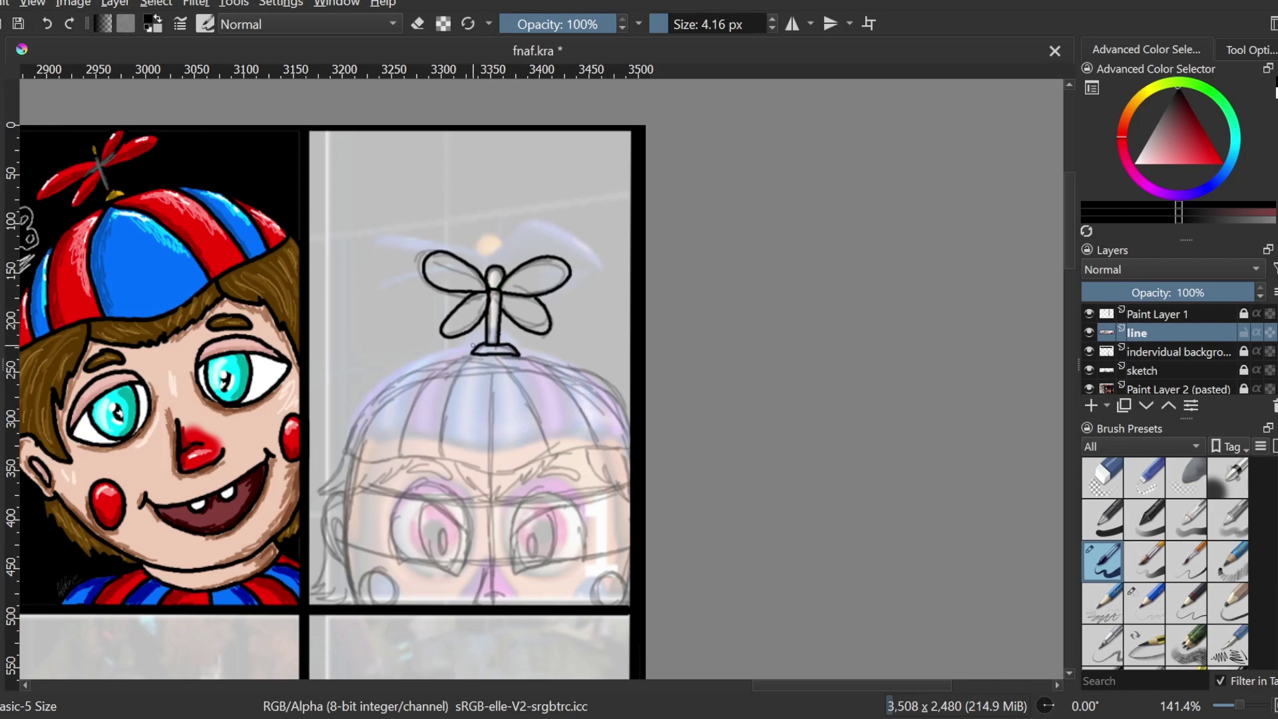
key("ctrl+z")
key("ctrl+z")
key("ctrl+z")
key("ctrl+z")
key("ctrl+z")
key("ctrl+z")
key("ctrl+z")
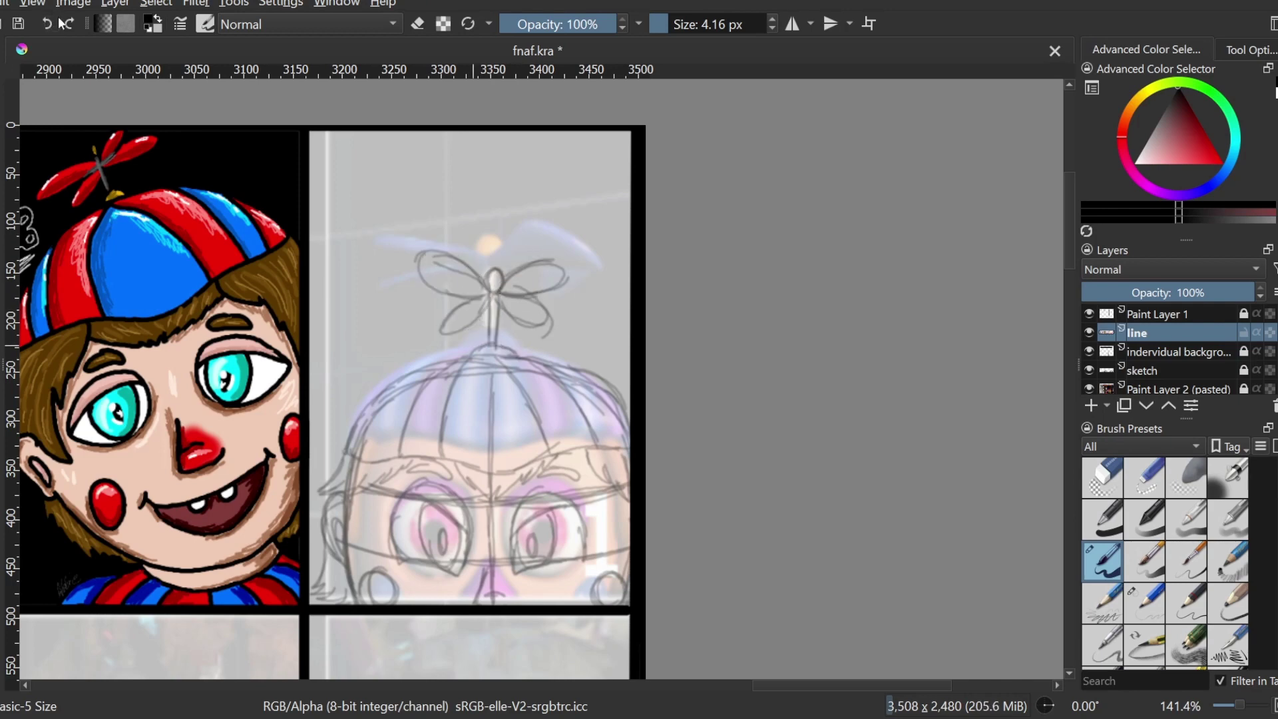
Ink the propeller with narrow blades, its round hub, the tapered stem and the small base on the cap.
mouse_move(499, 274)
left_mouse_down()
mouse_move(484, 286)
mouse_move(493, 266)
mouse_move(491, 346)
mouse_move(427, 285)
mouse_move(492, 286)
mouse_move(527, 308)
mouse_move(503, 300)
left_mouse_up()
left_click(1103, 477)
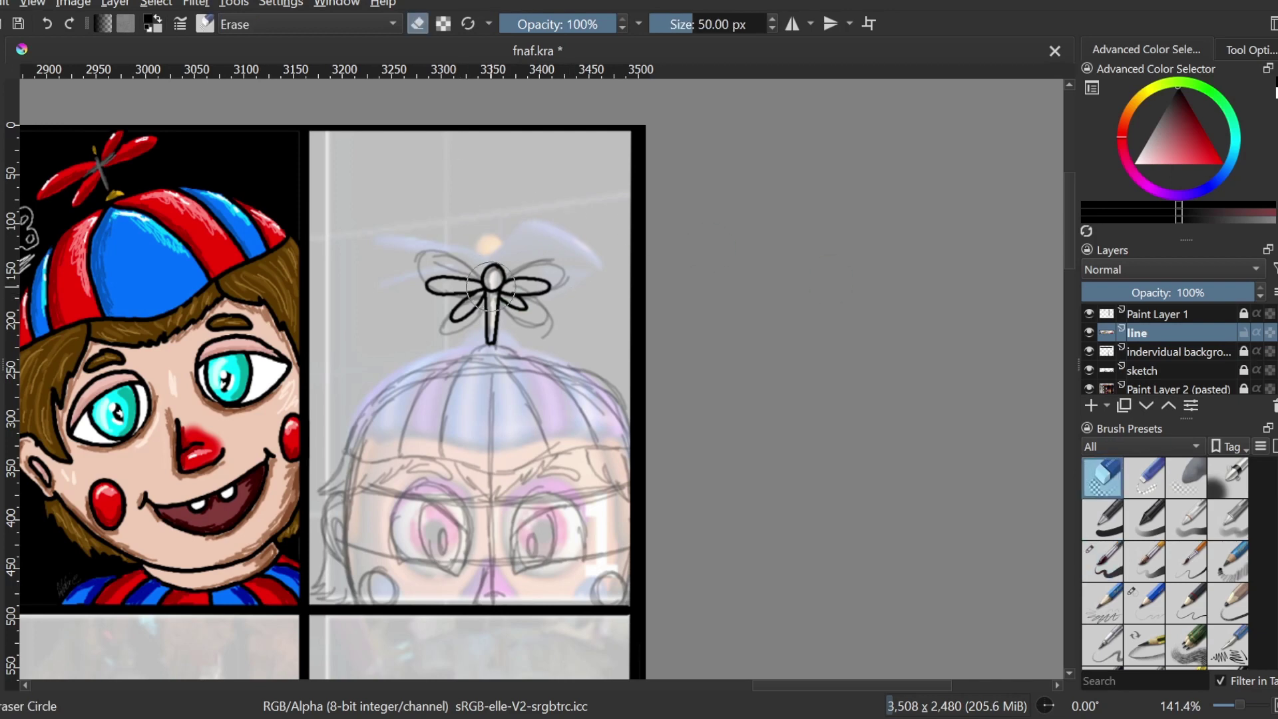
left_click(1104, 579)
mouse_move(486, 341)
left_mouse_down()
mouse_move(468, 354)
mouse_move(511, 353)
left_mouse_up()
Ink the cap's domed outline and the brim edge that dips at the centre.
mouse_move(511, 354)
left_mouse_down()
mouse_move(383, 396)
mouse_move(346, 456)
mouse_move(368, 464)
mouse_move(572, 368)
mouse_move(621, 408)
mouse_move(543, 464)
mouse_move(466, 476)
mouse_move(448, 464)
left_mouse_up()
key("ctrl+z")
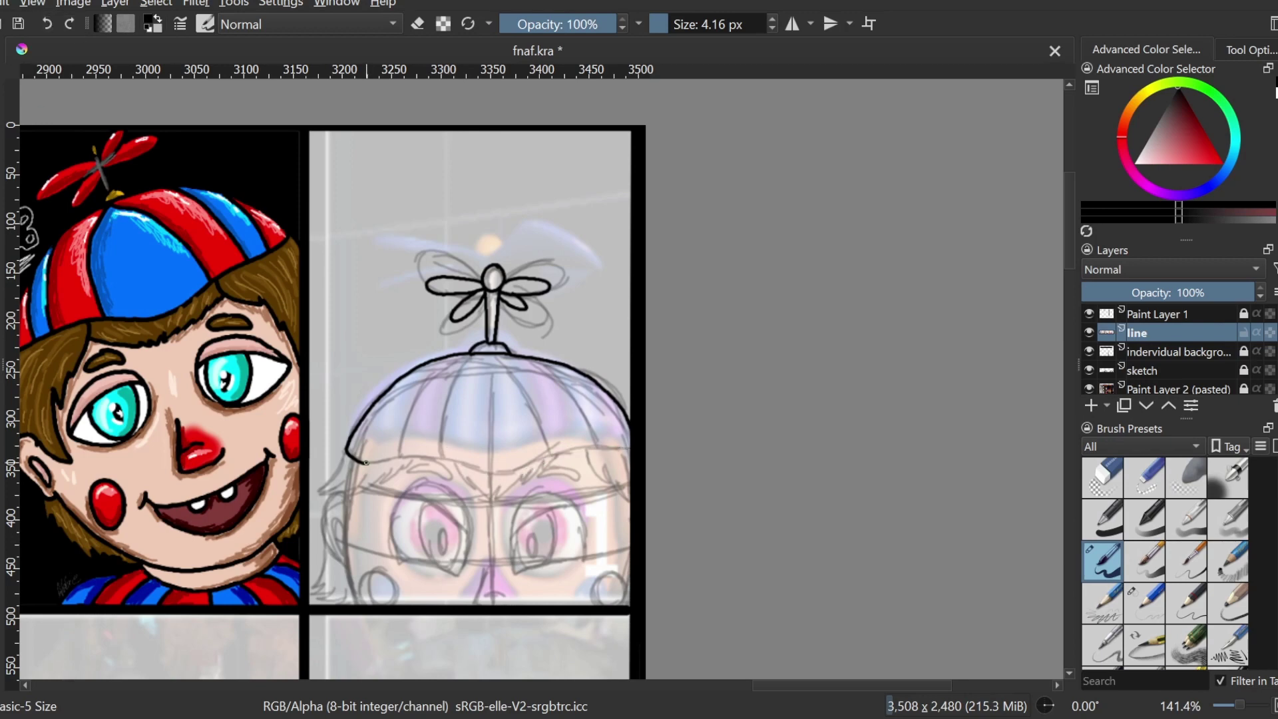
mouse_move(366, 462)
left_mouse_down()
mouse_move(535, 464)
mouse_move(623, 438)
left_mouse_up()
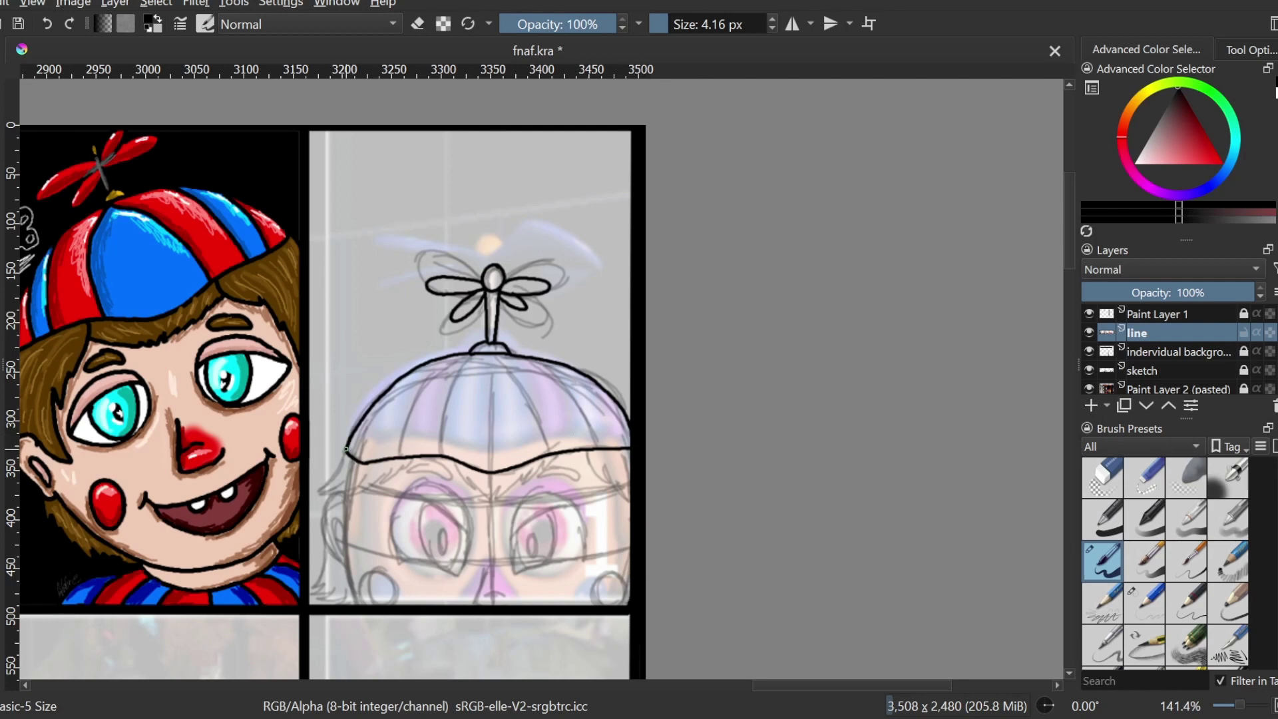
Ink the jagged hair fringe along the underside of the cap's brim.
mouse_move(346, 450)
left_mouse_down()
mouse_move(358, 491)
mouse_move(415, 470)
left_mouse_up()
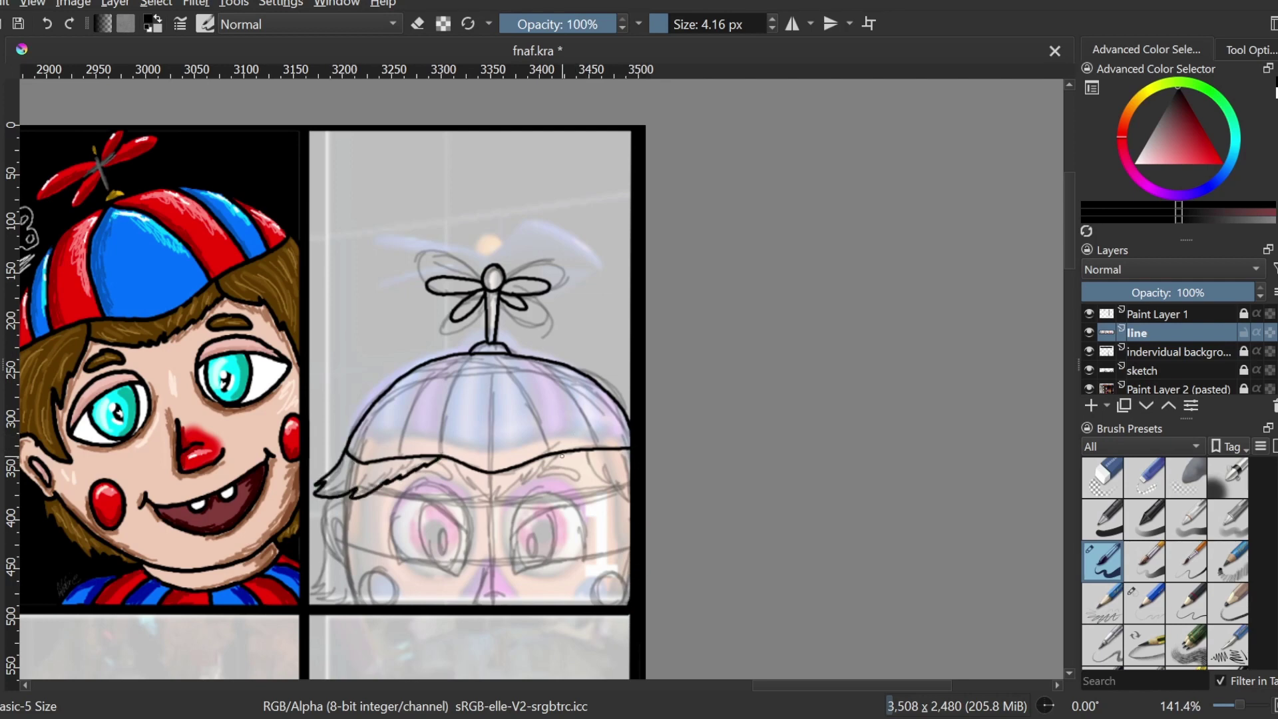
left_click_drag(562, 455, 629, 502)
mouse_move(453, 459)
left_mouse_down()
mouse_move(492, 502)
mouse_move(545, 466)
left_mouse_up()
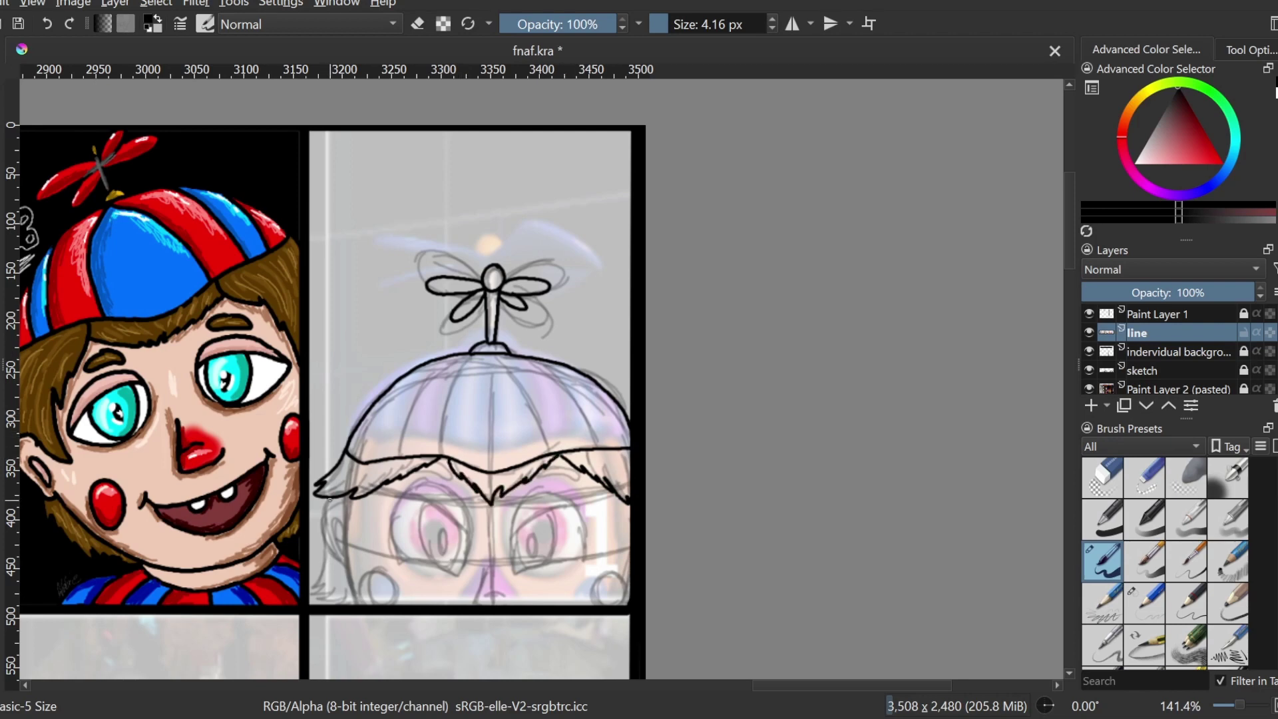
Ink the ear and the spiky hair below it at the side of the face.
mouse_move(330, 497)
left_mouse_down()
mouse_move(360, 604)
mouse_move(337, 551)
left_mouse_up()
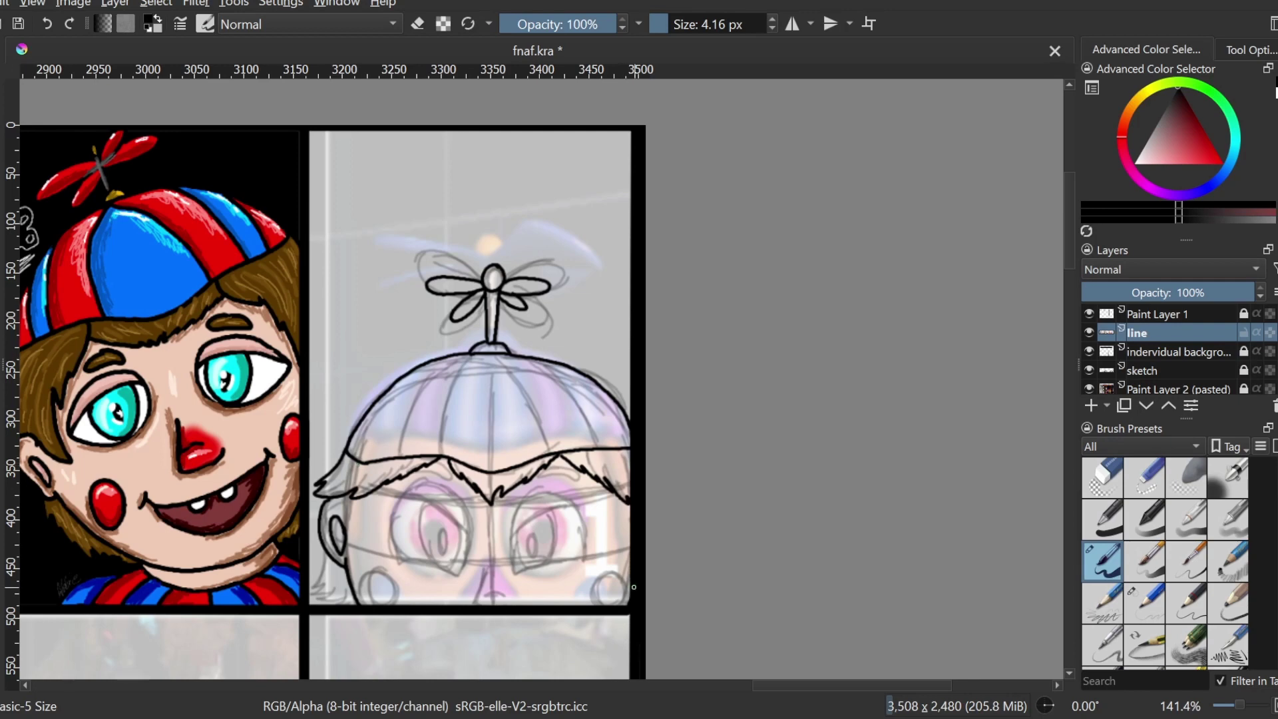
scroll(1073, 271, "down", 2)
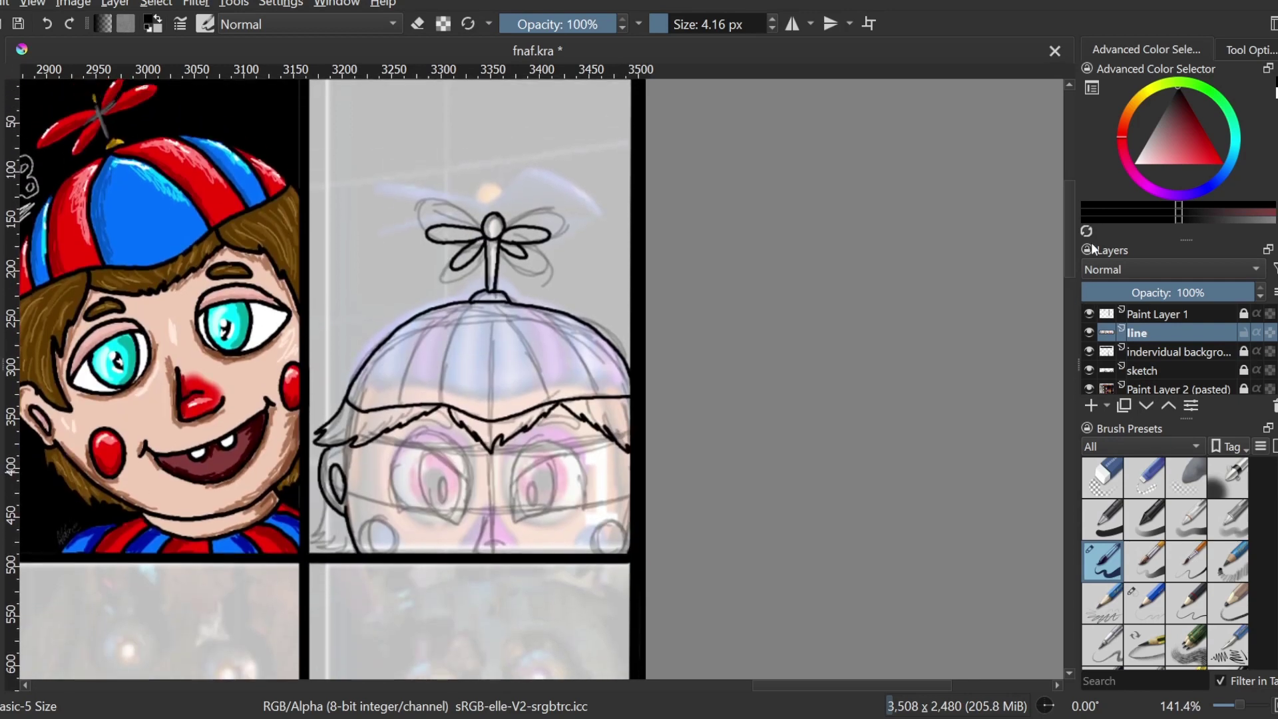
mouse_move(326, 501)
left_mouse_down()
mouse_move(315, 547)
mouse_move(344, 552)
left_mouse_up()
Ink the nose between the eyes and the two short eyebrows under the fringe.
left_click_drag(488, 510, 494, 547)
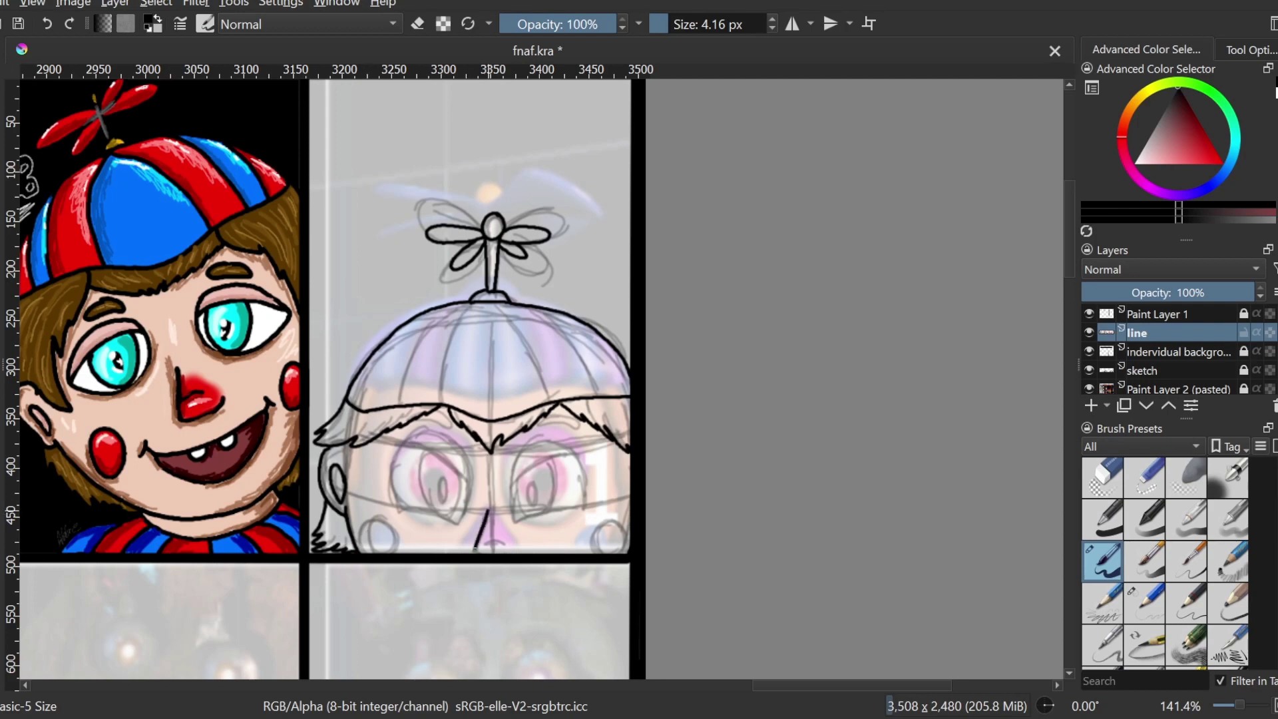
left_click_drag(428, 413, 455, 432)
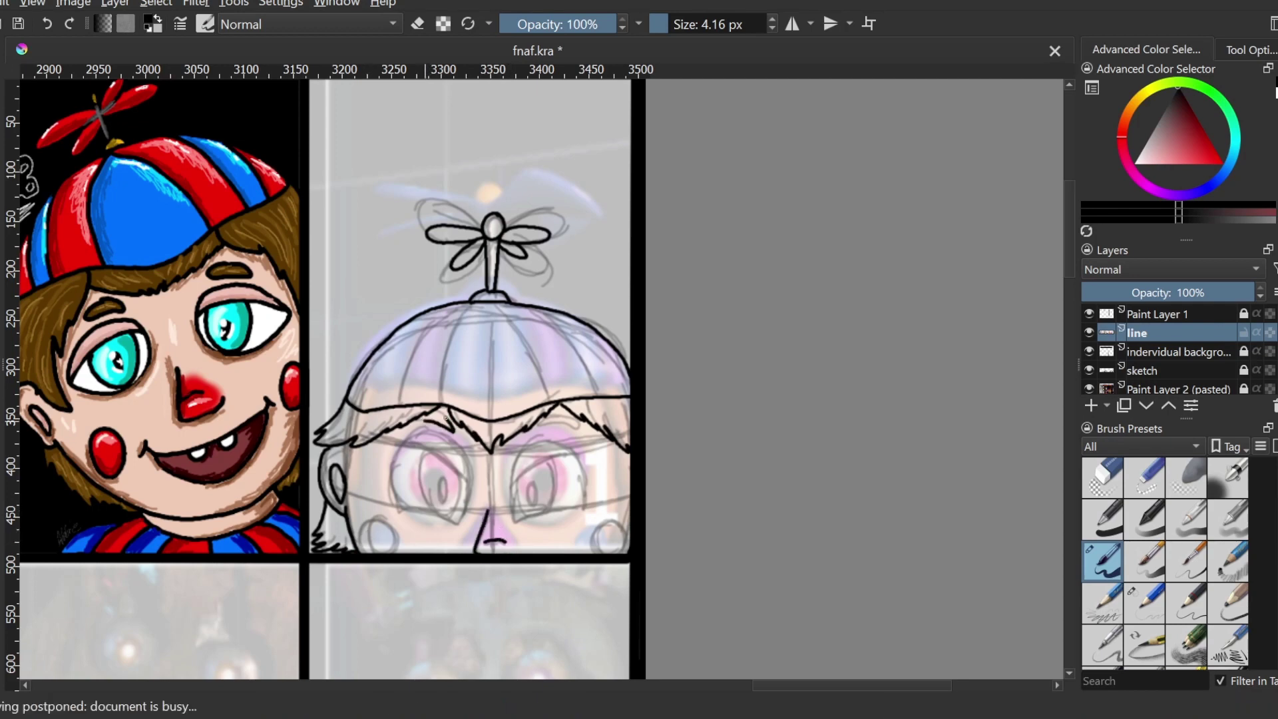
left_click_drag(558, 434, 548, 418)
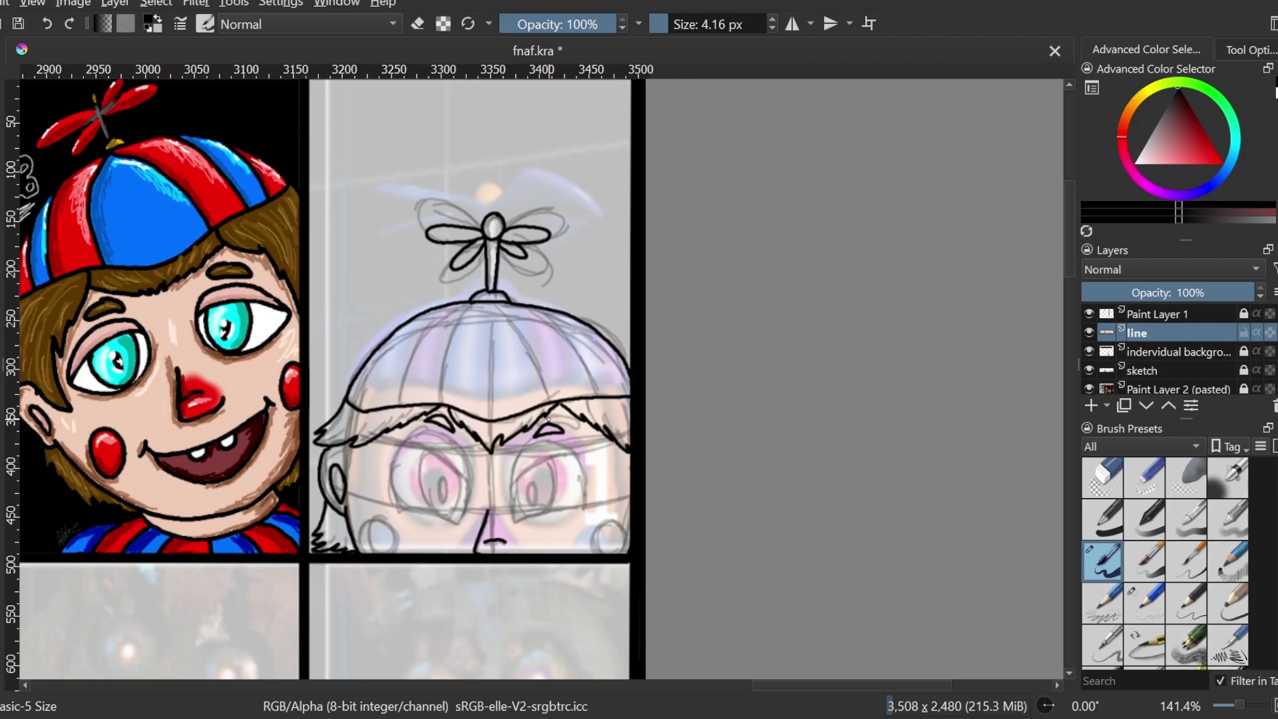
Ink both eyes with their angled upper lids, irises and pupils, redoing the first eye outline.
mouse_move(513, 518)
left_mouse_down()
mouse_move(521, 470)
mouse_move(593, 496)
mouse_move(530, 517)
mouse_move(466, 453)
mouse_move(385, 466)
mouse_move(419, 514)
mouse_move(464, 521)
left_mouse_up()
left_click_drag(396, 451, 466, 472)
left_click(47, 24)
mouse_move(398, 447)
left_mouse_down()
mouse_move(453, 464)
mouse_move(572, 460)
left_mouse_up()
mouse_move(416, 452)
left_mouse_down()
mouse_move(430, 516)
mouse_move(468, 469)
mouse_move(436, 494)
mouse_move(450, 475)
left_mouse_up()
mouse_move(567, 461)
left_mouse_down()
mouse_move(566, 504)
mouse_move(526, 480)
left_mouse_up()
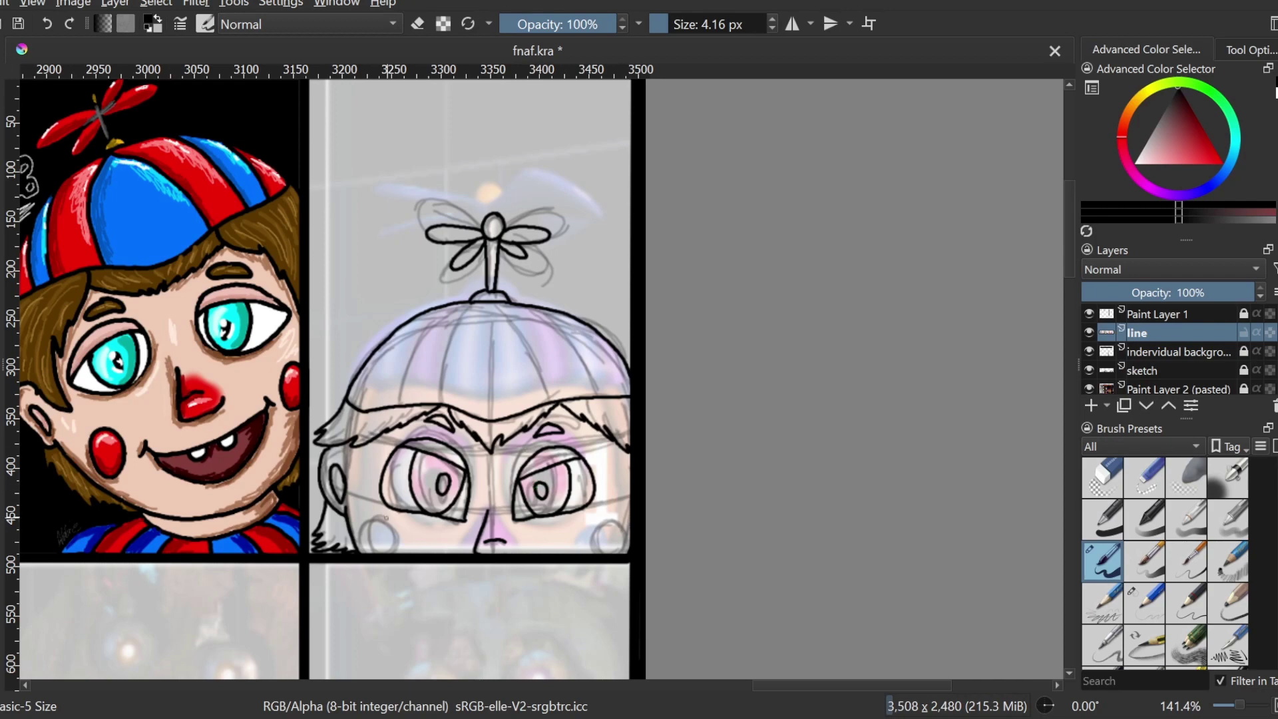
Ink the two round cheeks and add eyelashes at the outer corners of the eyes.
mouse_move(386, 517)
left_mouse_down()
mouse_move(385, 554)
mouse_move(402, 513)
left_mouse_up()
mouse_move(618, 510)
left_mouse_down()
mouse_move(629, 537)
mouse_move(615, 556)
left_mouse_up()
left_click(47, 24)
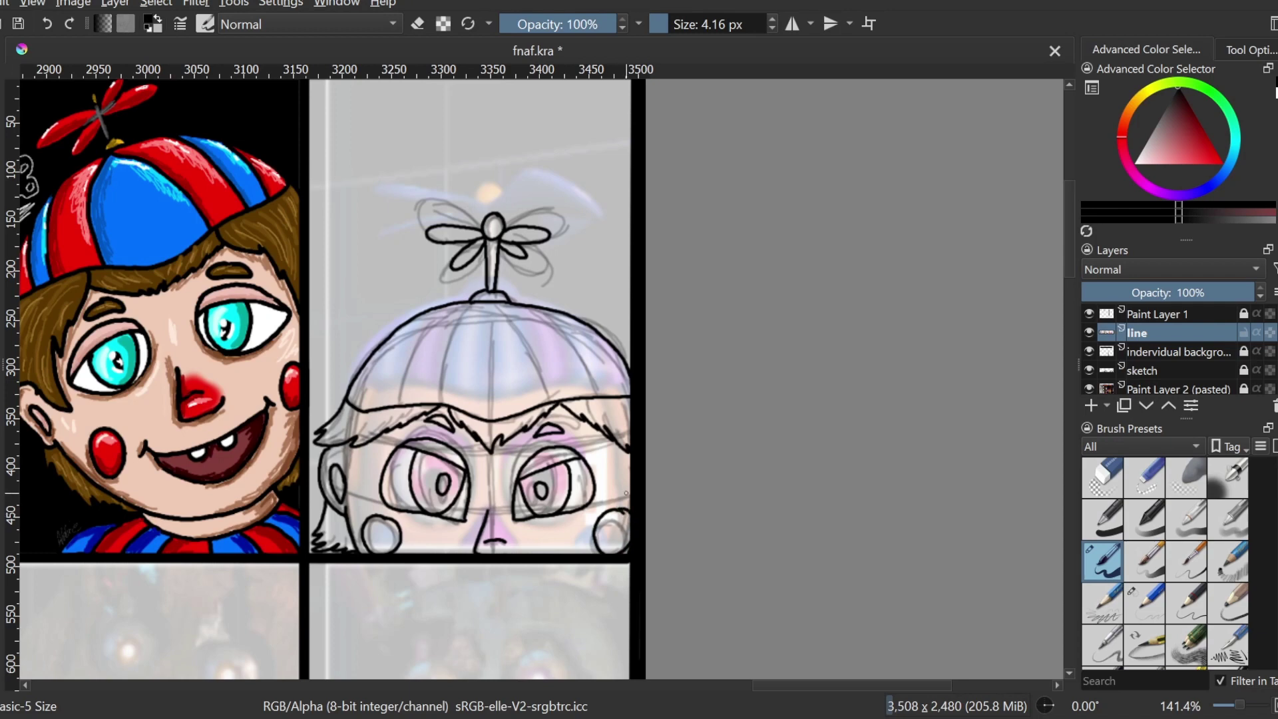
left_click_drag(401, 446, 372, 454)
mouse_move(573, 459)
left_mouse_down()
mouse_move(587, 445)
mouse_move(606, 453)
left_mouse_up()
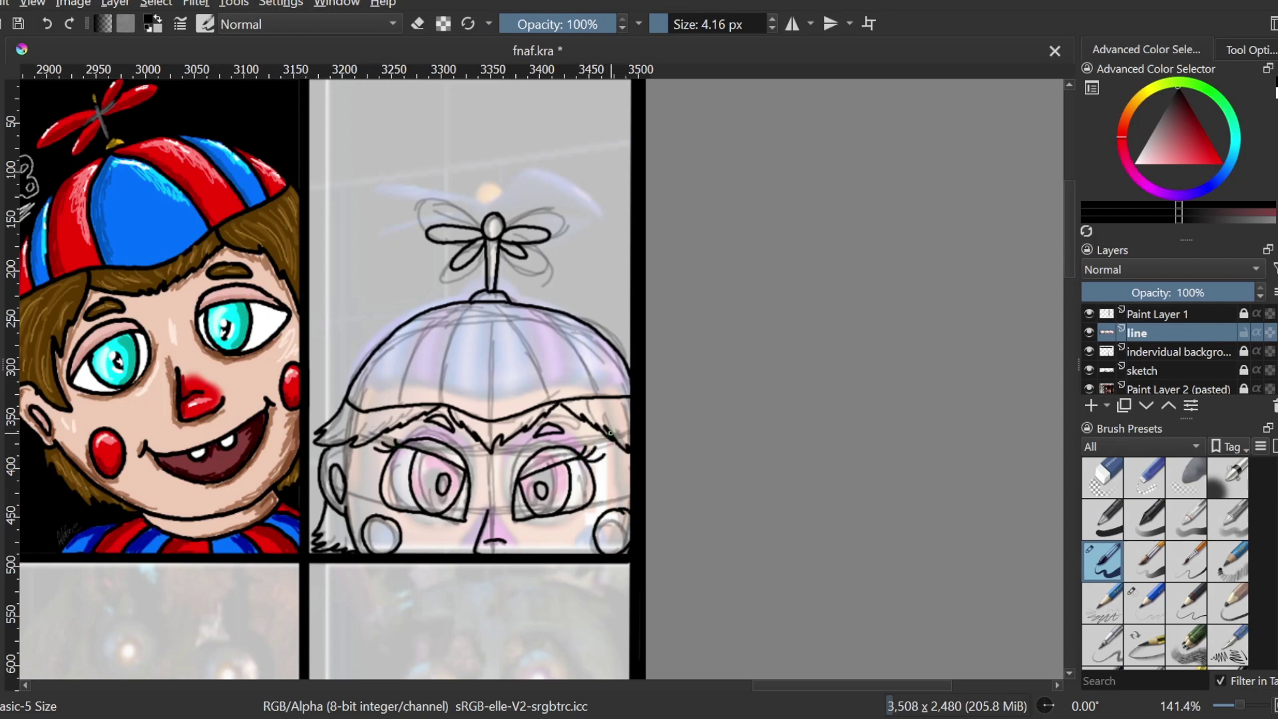
Hide the sketch layer and ink the cap's curved panel seams with a narrow double stripe down the centre.
left_click(1090, 370)
left_click_drag(476, 301, 429, 398)
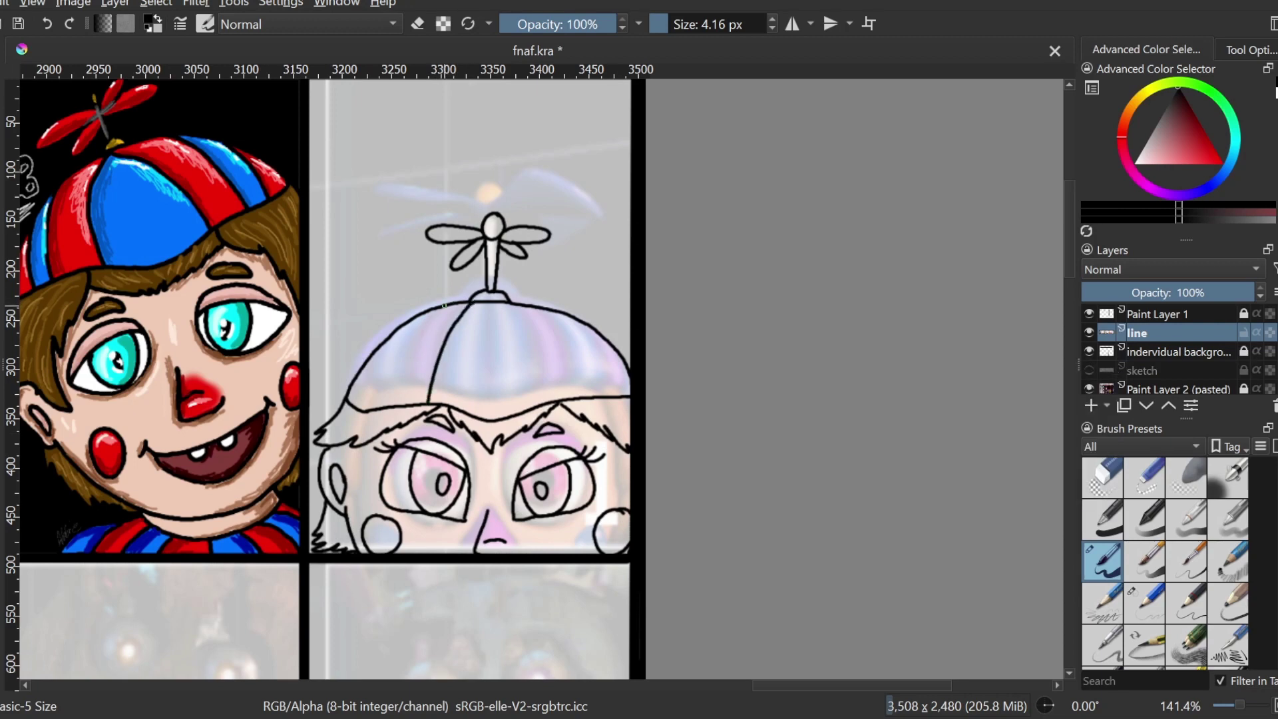
left_click_drag(444, 305, 366, 394)
left_click_drag(508, 305, 564, 398)
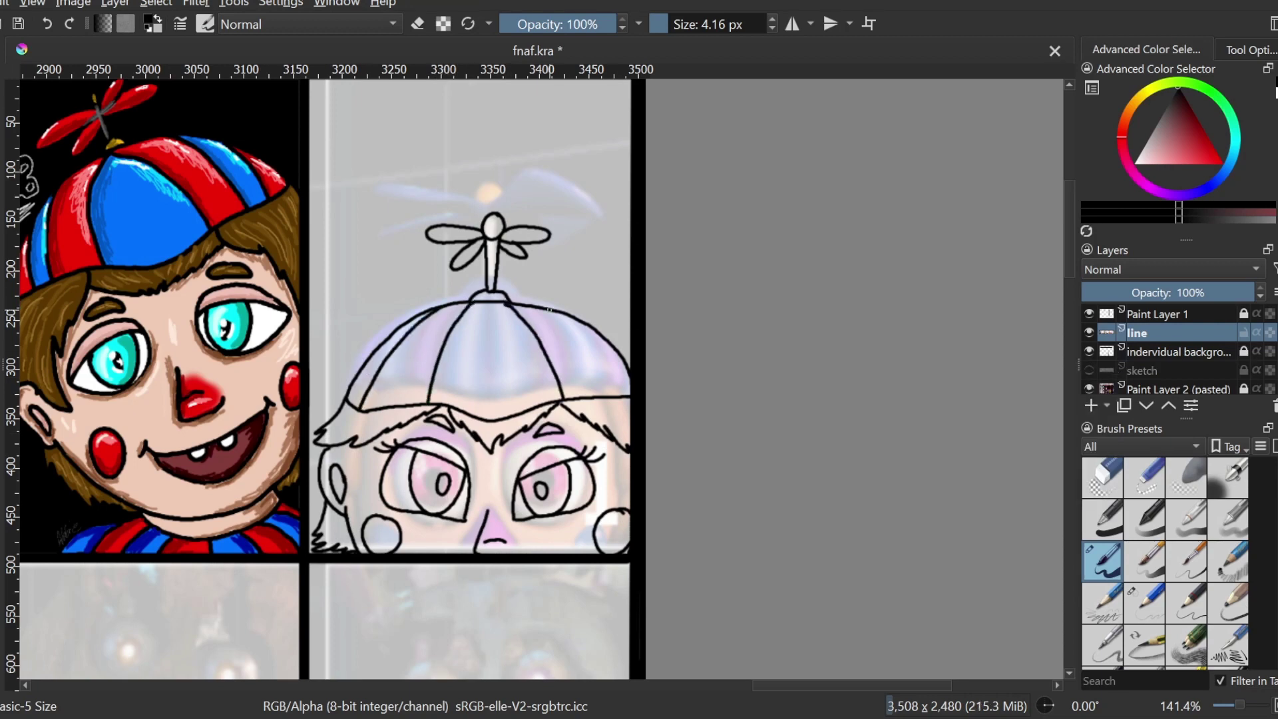
left_click_drag(570, 326, 604, 384)
left_click(48, 24)
left_click_drag(546, 309, 616, 384)
left_click_drag(488, 304, 490, 406)
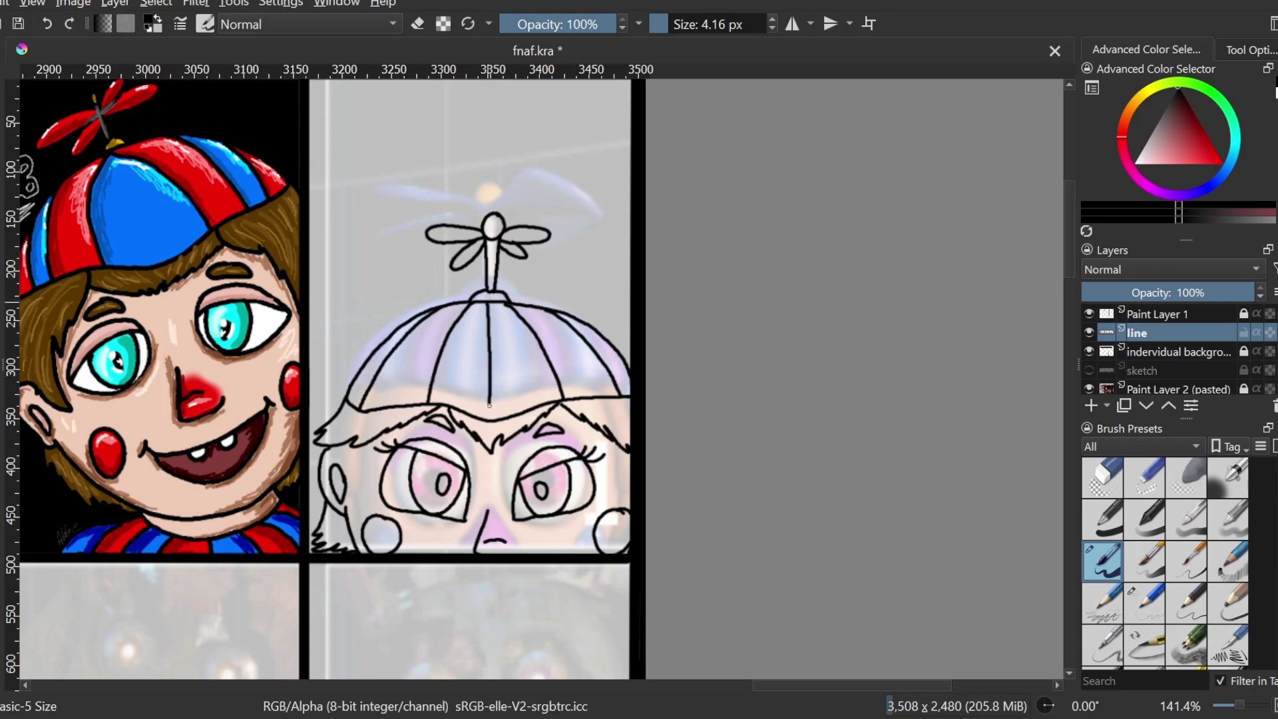
left_click_drag(497, 303, 497, 395)
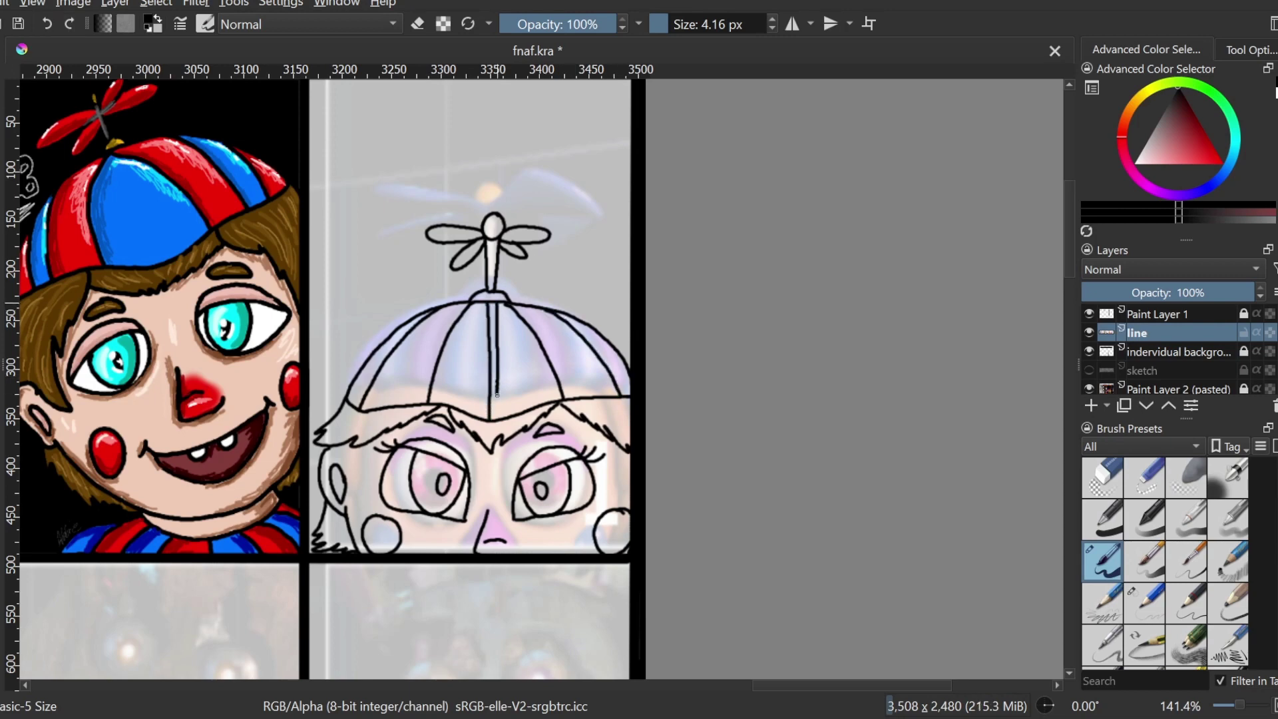
Hide Paint Layer 1 and the indervidual background layer to expose the line art's edges.
left_click(1089, 314)
left_click(1089, 370)
left_click(1090, 370)
left_click(1089, 350)
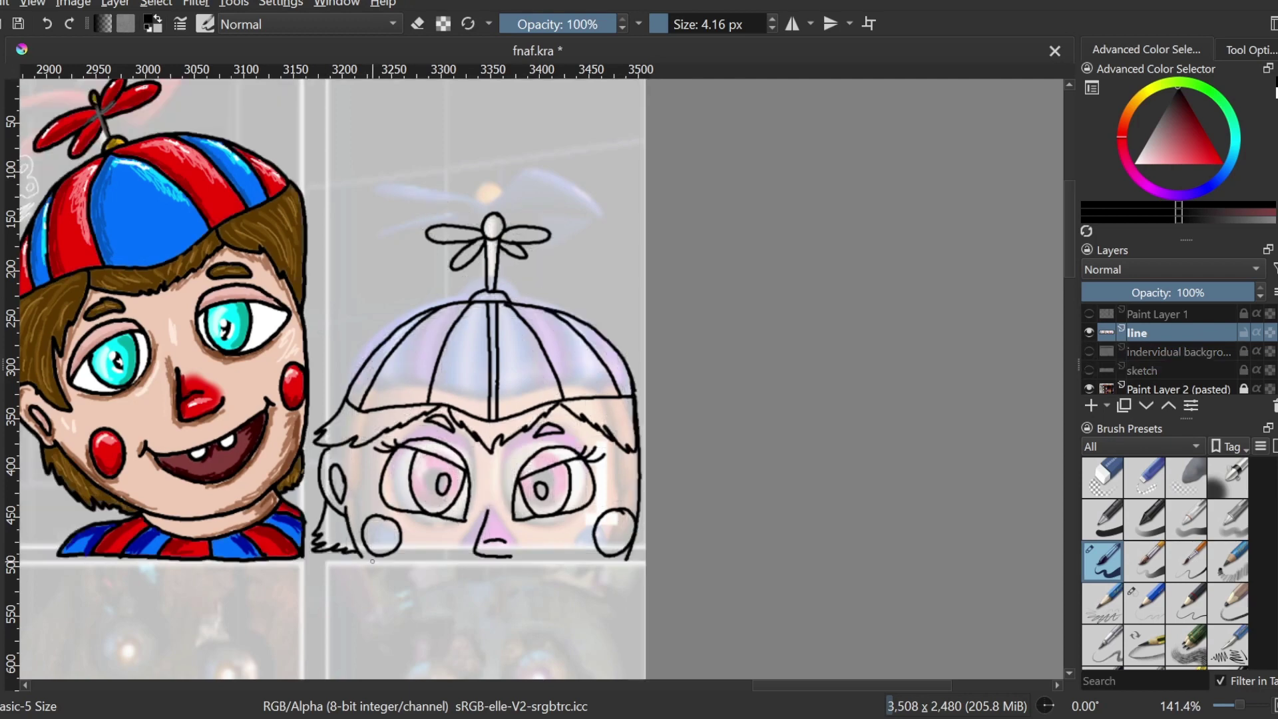
left_click_drag(360, 558, 471, 565)
left_click(1089, 371)
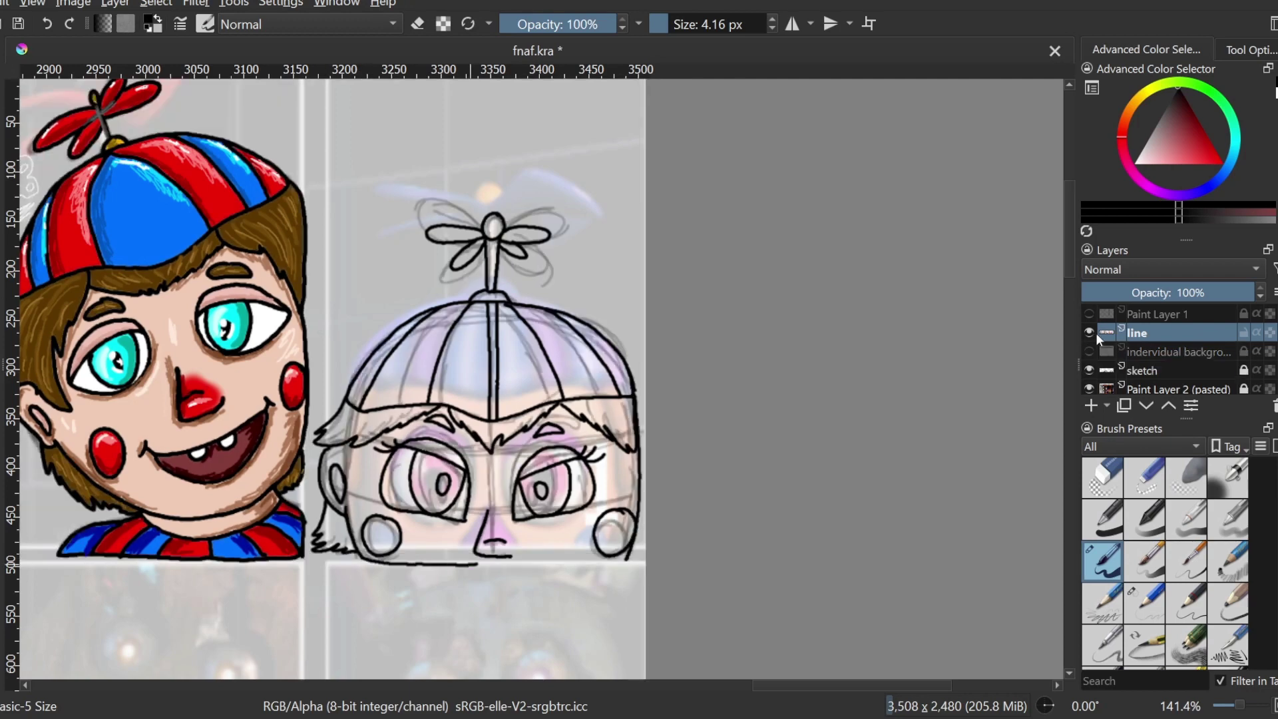
left_click(1089, 370)
left_click(47, 24)
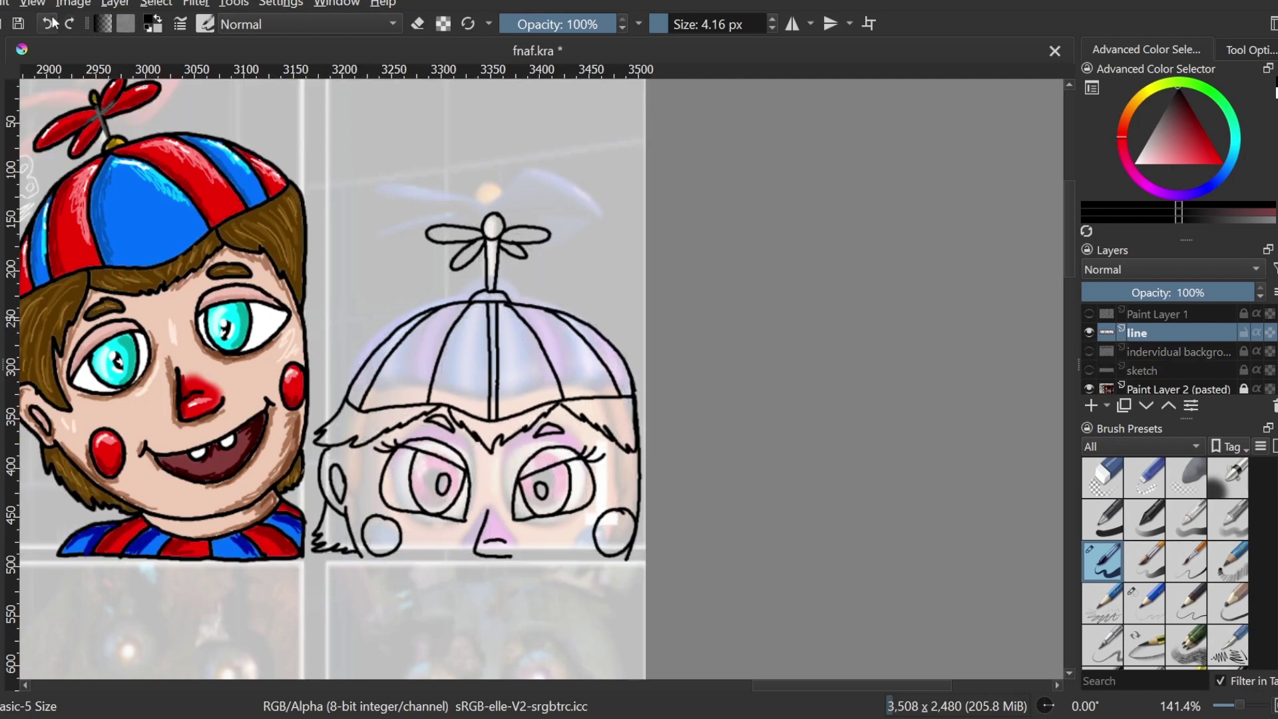
Ink a straight closing line along the bottom of the face and show Paint Layer 1 and the background layer again.
left_click_drag(360, 558, 597, 558)
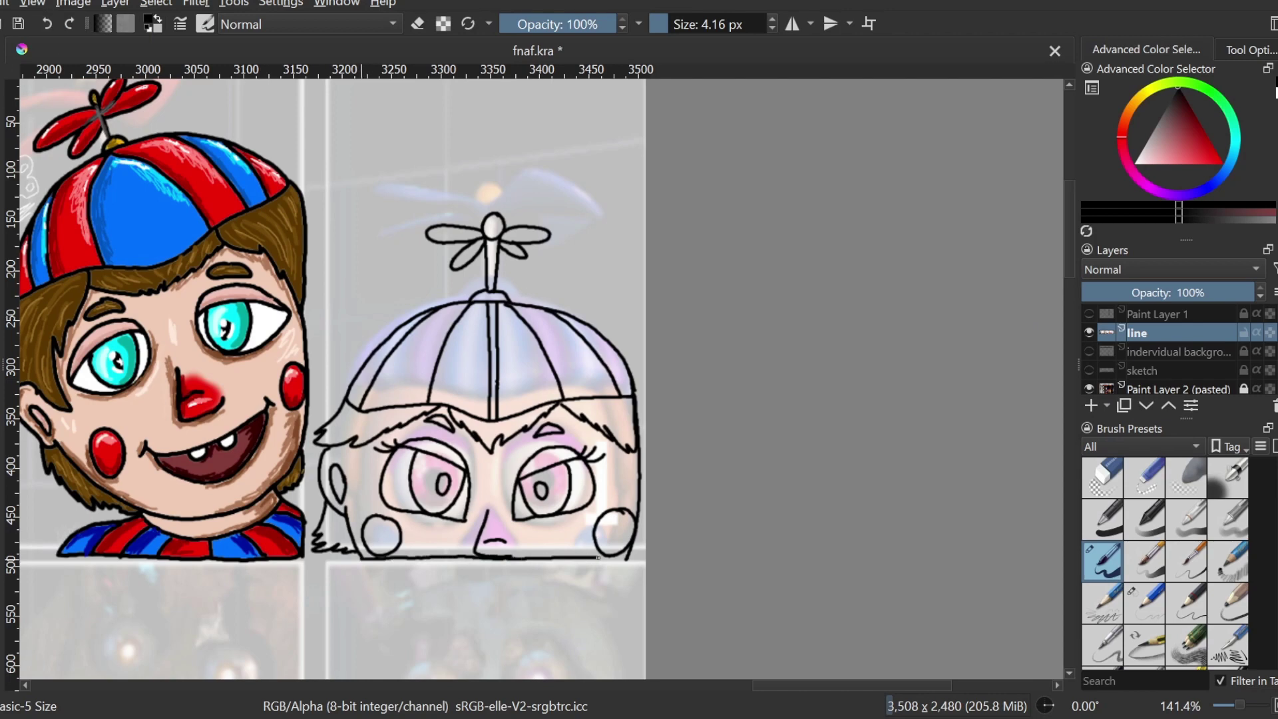
left_click(1089, 314)
left_click(1089, 352)
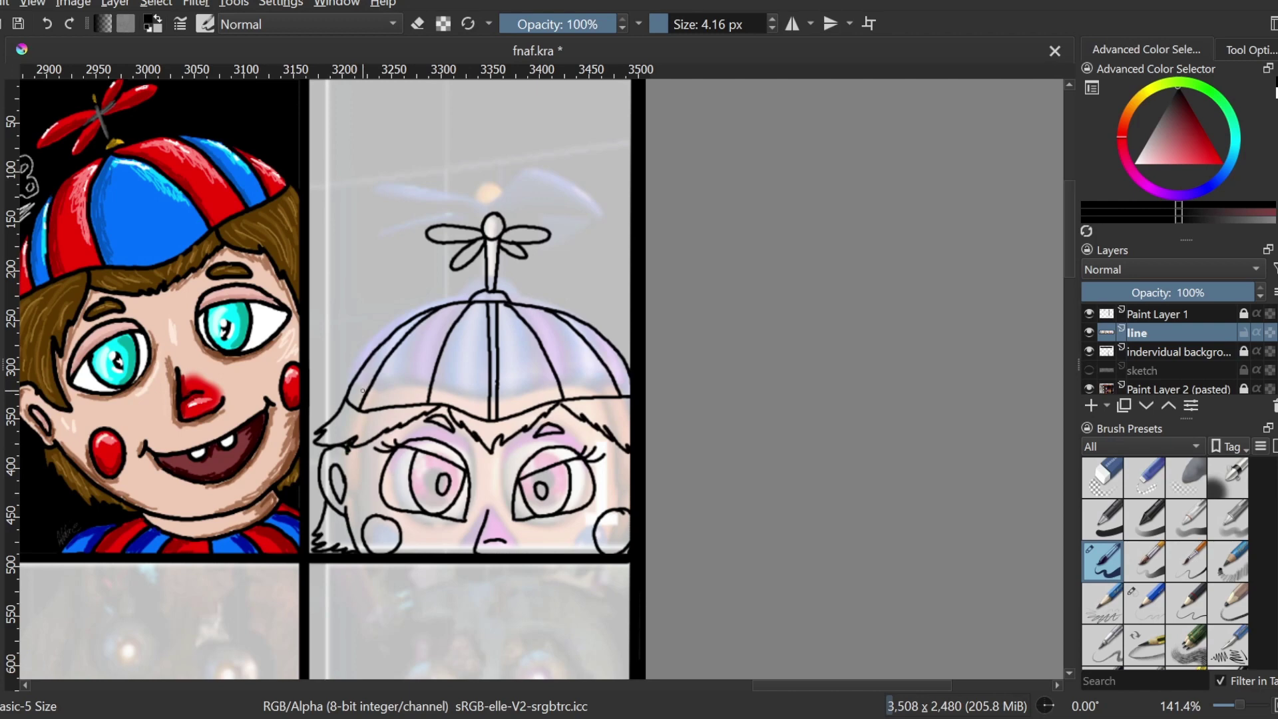
Fill the whites of both eyes with white, leaving the irises uncoloured.
left_click(1277, 93)
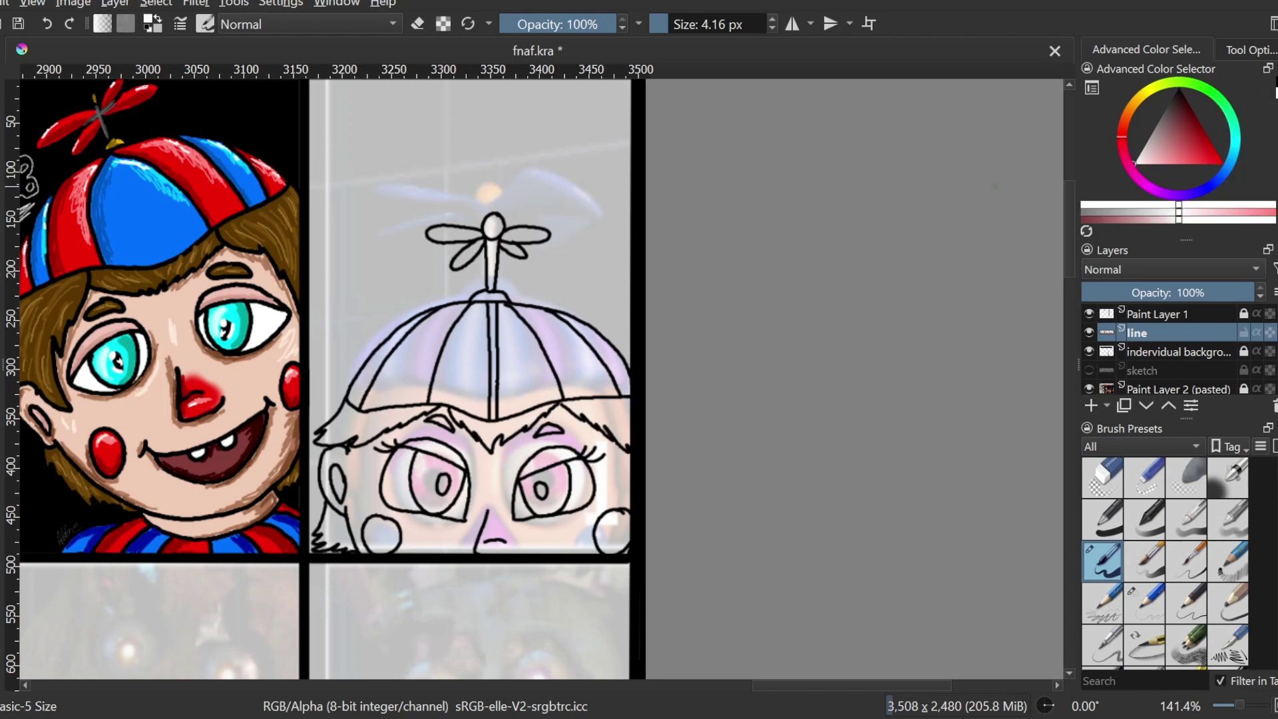
left_click(399, 485)
left_click(462, 505)
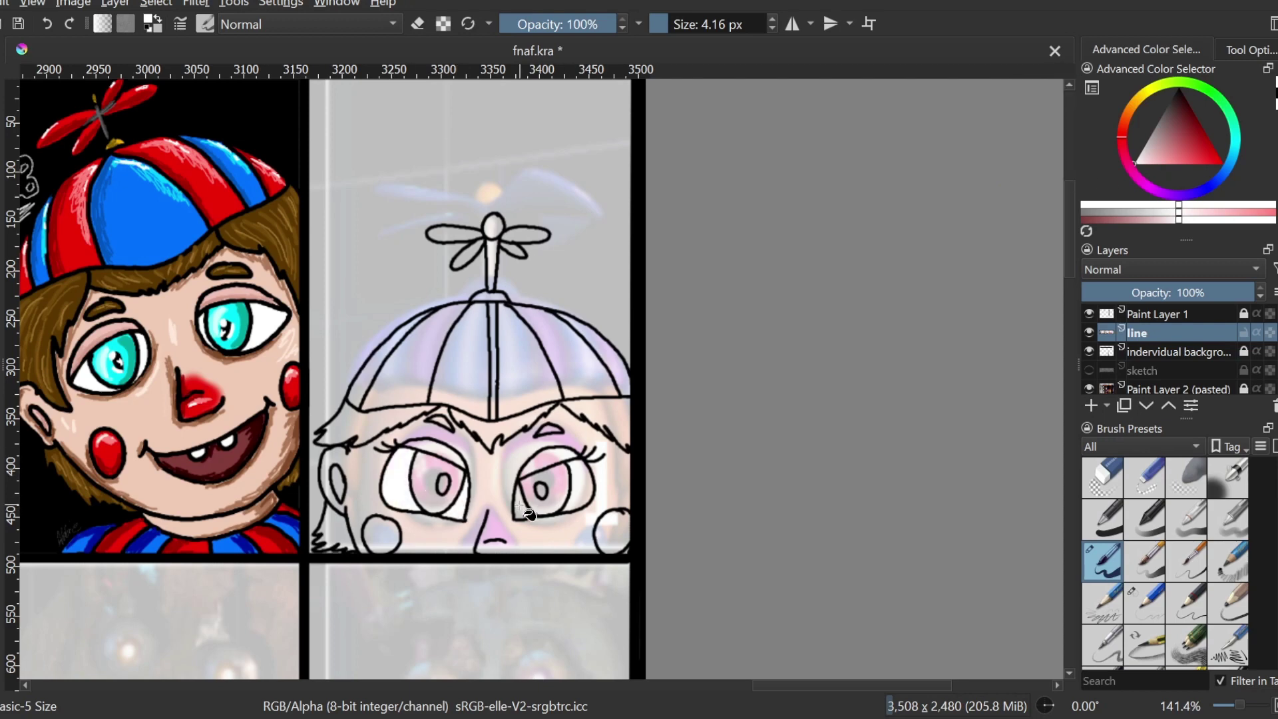
left_click(523, 507)
left_click(583, 490)
Pick a violet paint colour and set the opacity of Paint Layer 2 (pasted) to 31%.
left_click(1175, 193)
left_click(1211, 155)
left_click(1210, 148)
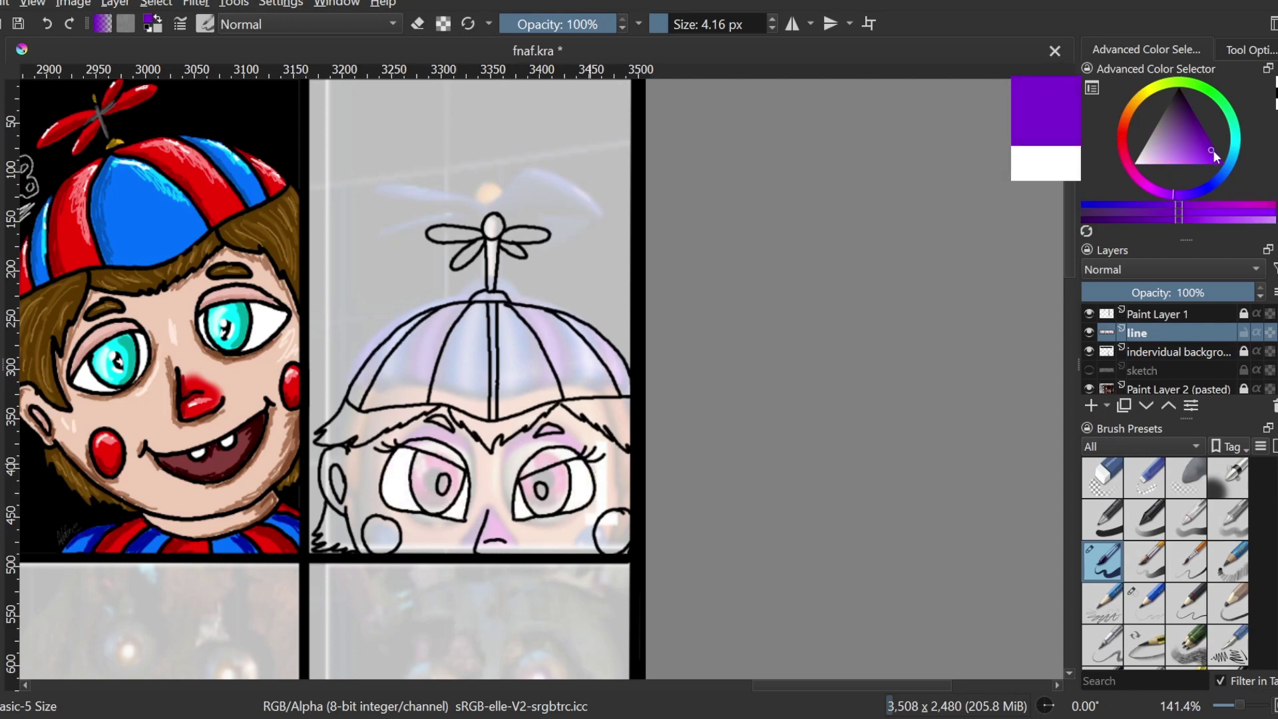
left_click(1210, 162)
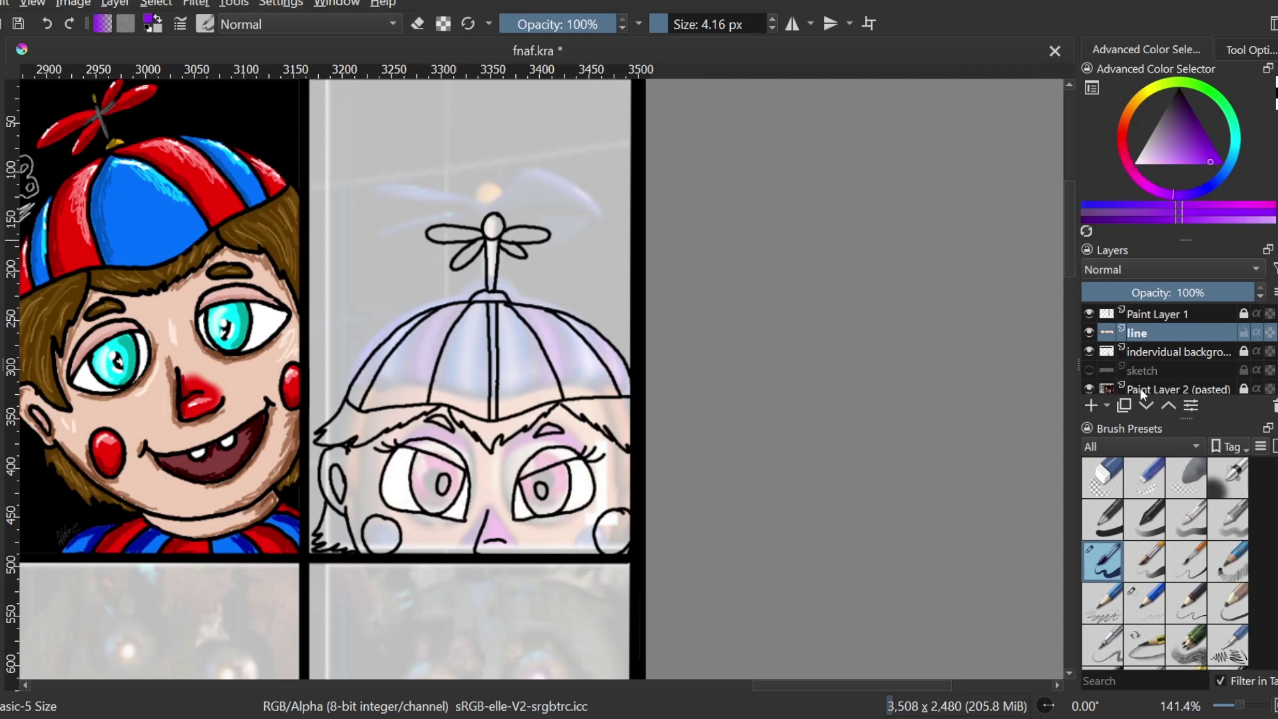
left_click(1142, 393)
left_click(1251, 293)
left_click_drag(1225, 287, 1141, 294)
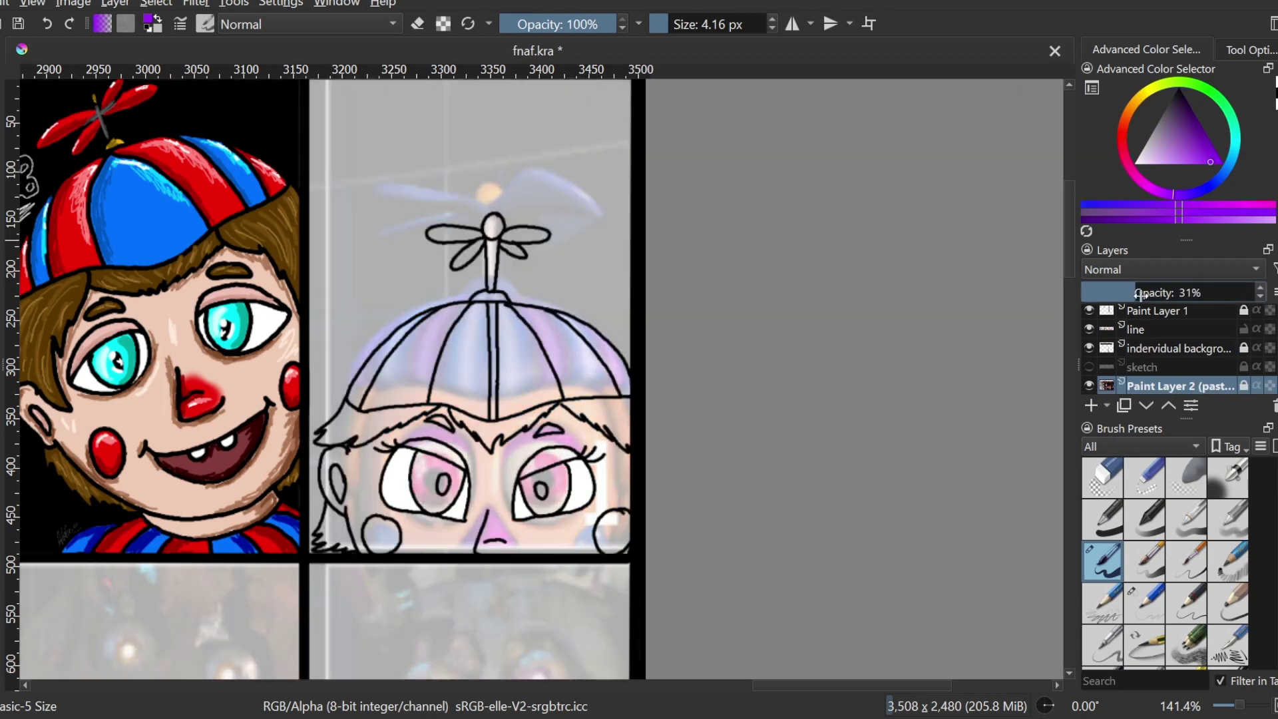
Fill both upper eyelids with bright purple on the line layer.
left_click(1204, 162)
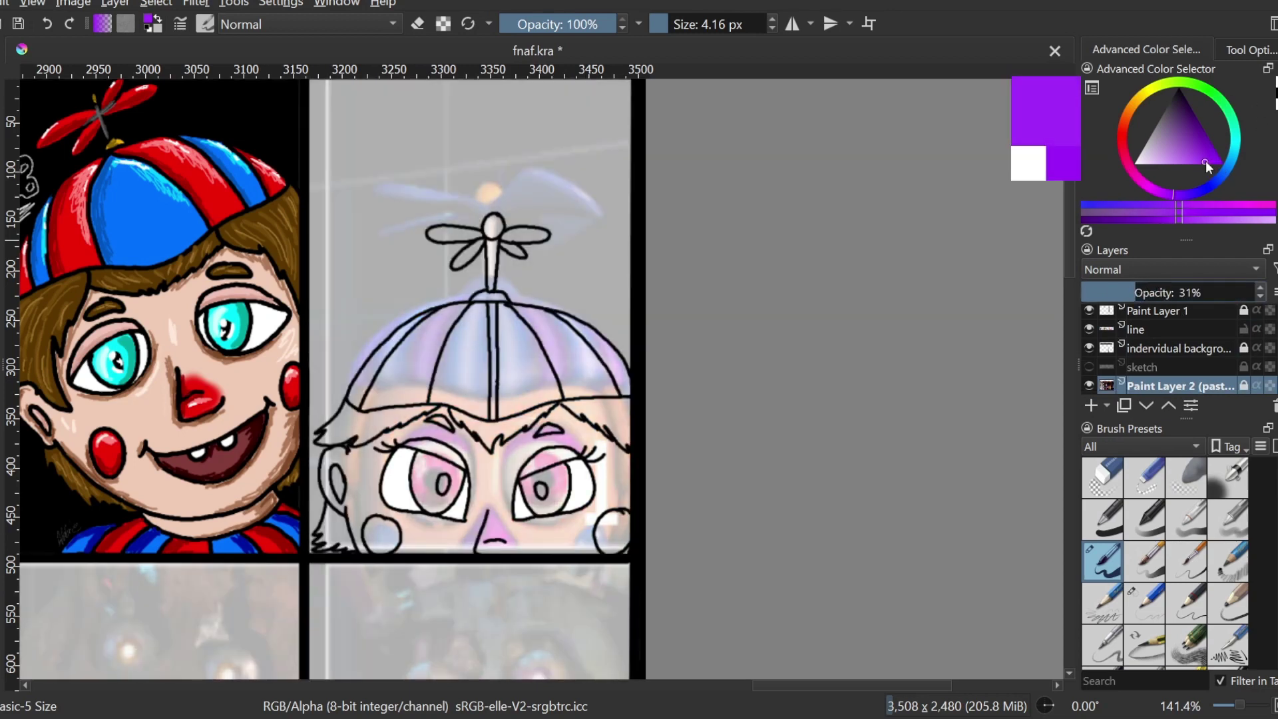
left_click(1201, 165)
left_click(466, 460)
left_click(1183, 330)
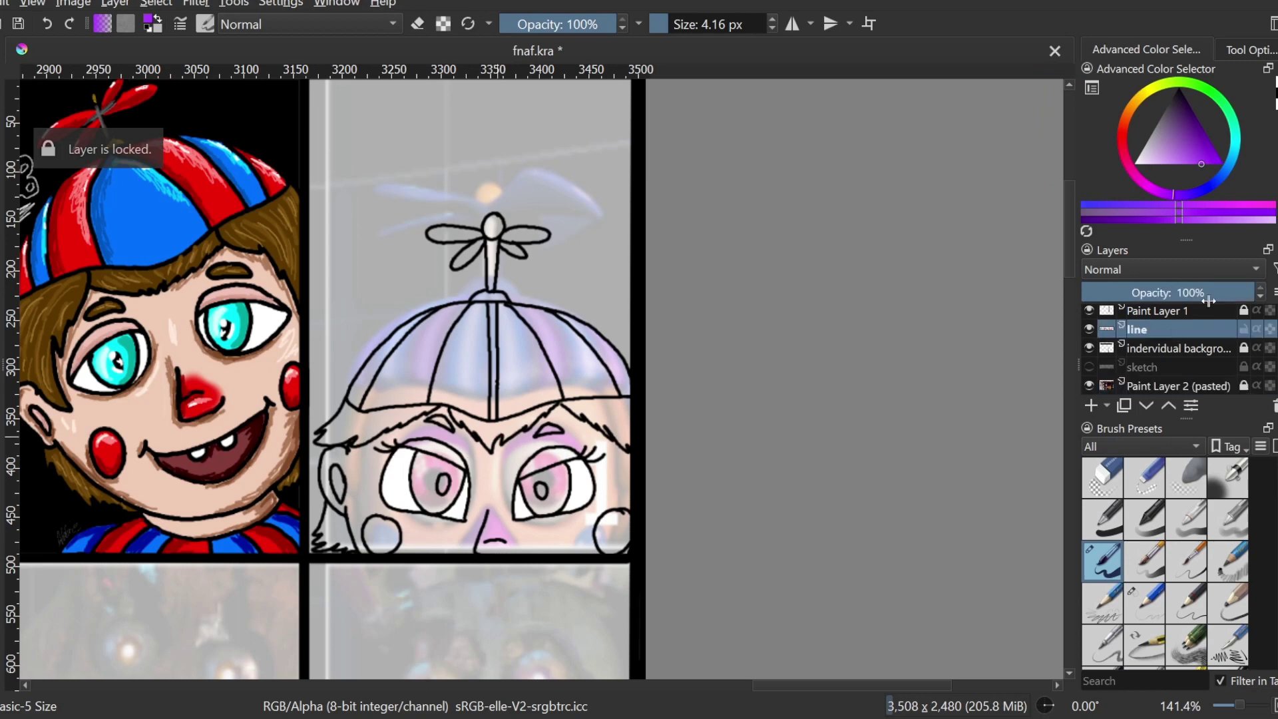
left_click_drag(464, 466, 404, 444)
left_click_drag(522, 474, 595, 458)
Fill the cap's narrow centre stripe and the panel on each side with a darker purple.
left_click_drag(1218, 162, 1213, 147)
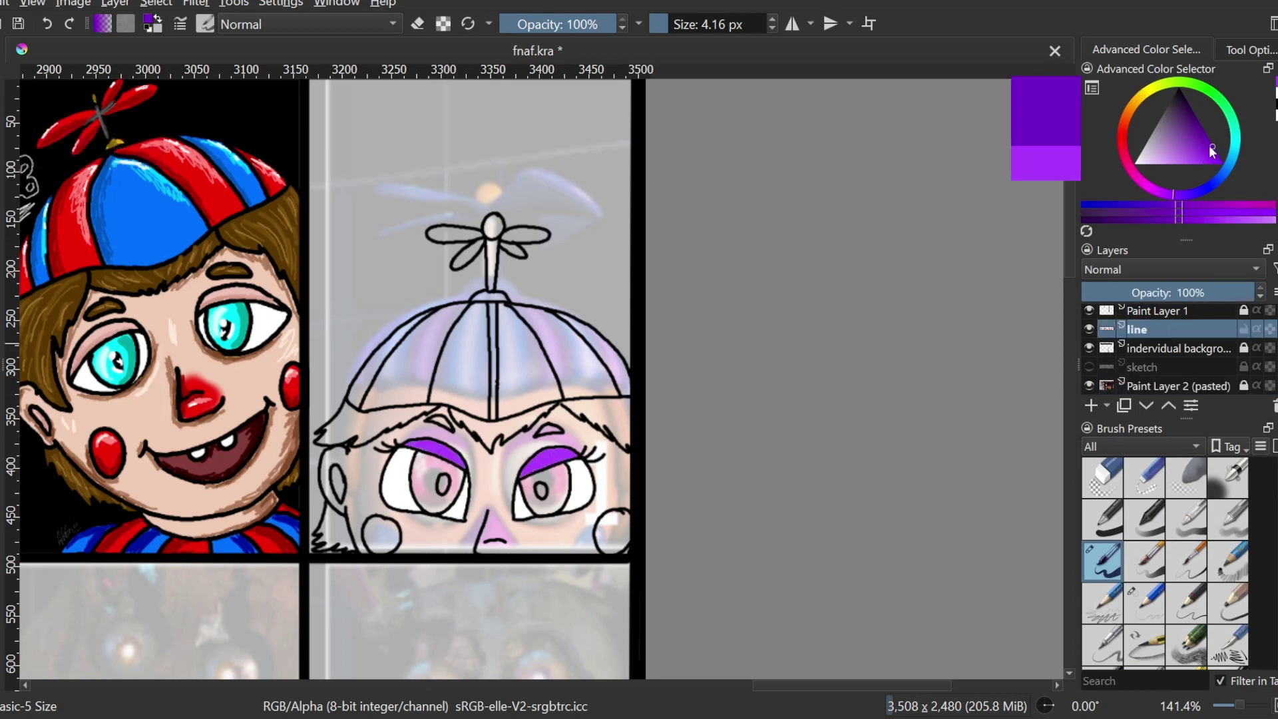
left_click(436, 345)
left_click(498, 335)
left_click(586, 347)
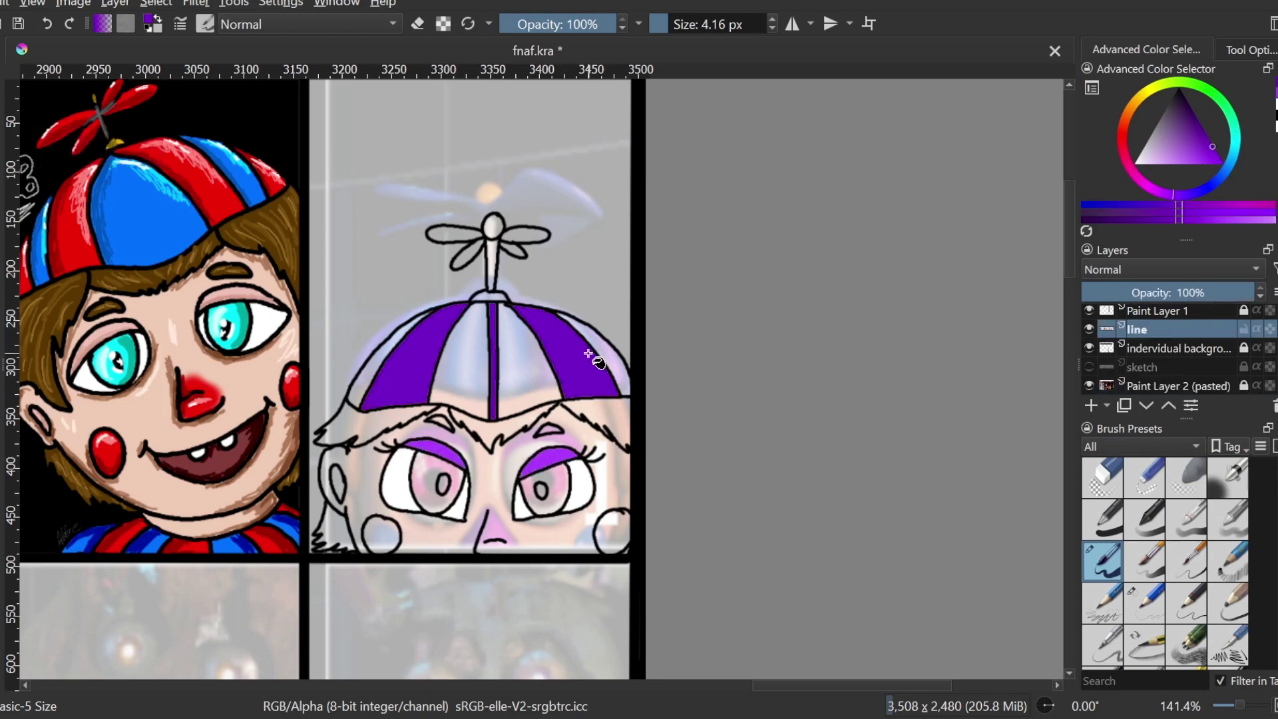
Fill both round cheeks with blue-violet.
left_click_drag(1217, 190, 1195, 200)
left_click_drag(1210, 153, 1199, 153)
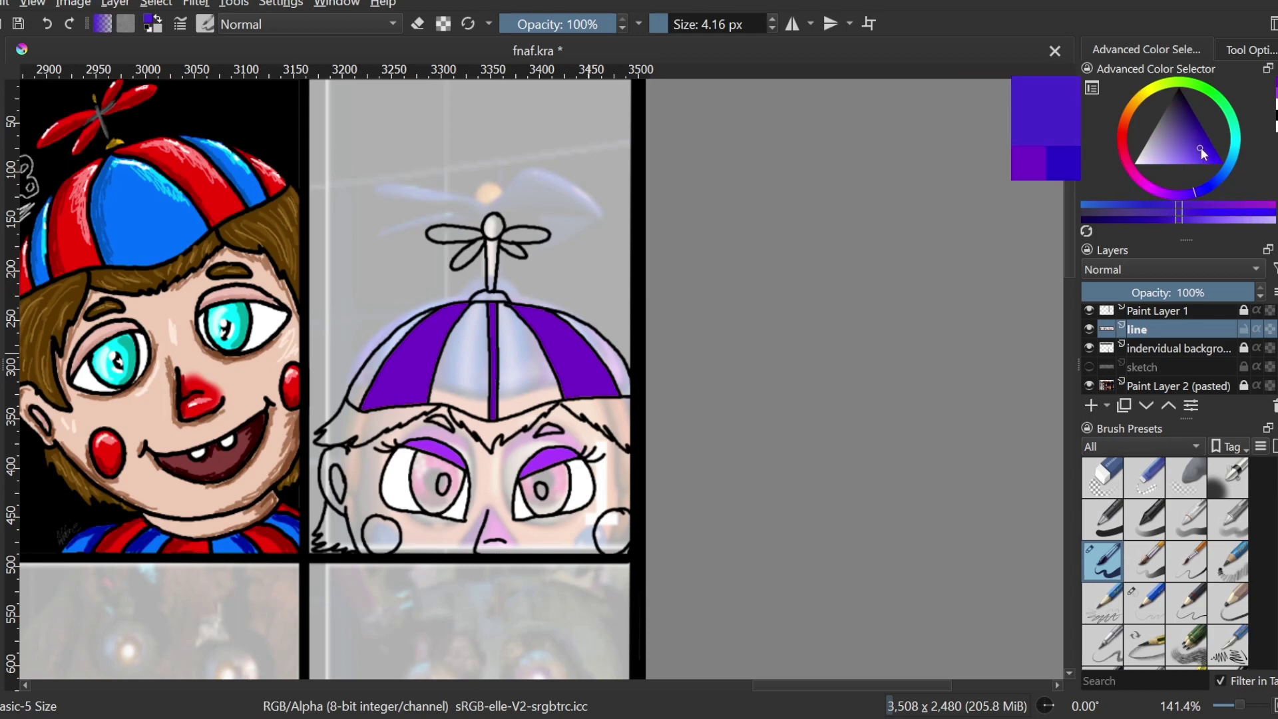
left_click(382, 535)
left_click(611, 533)
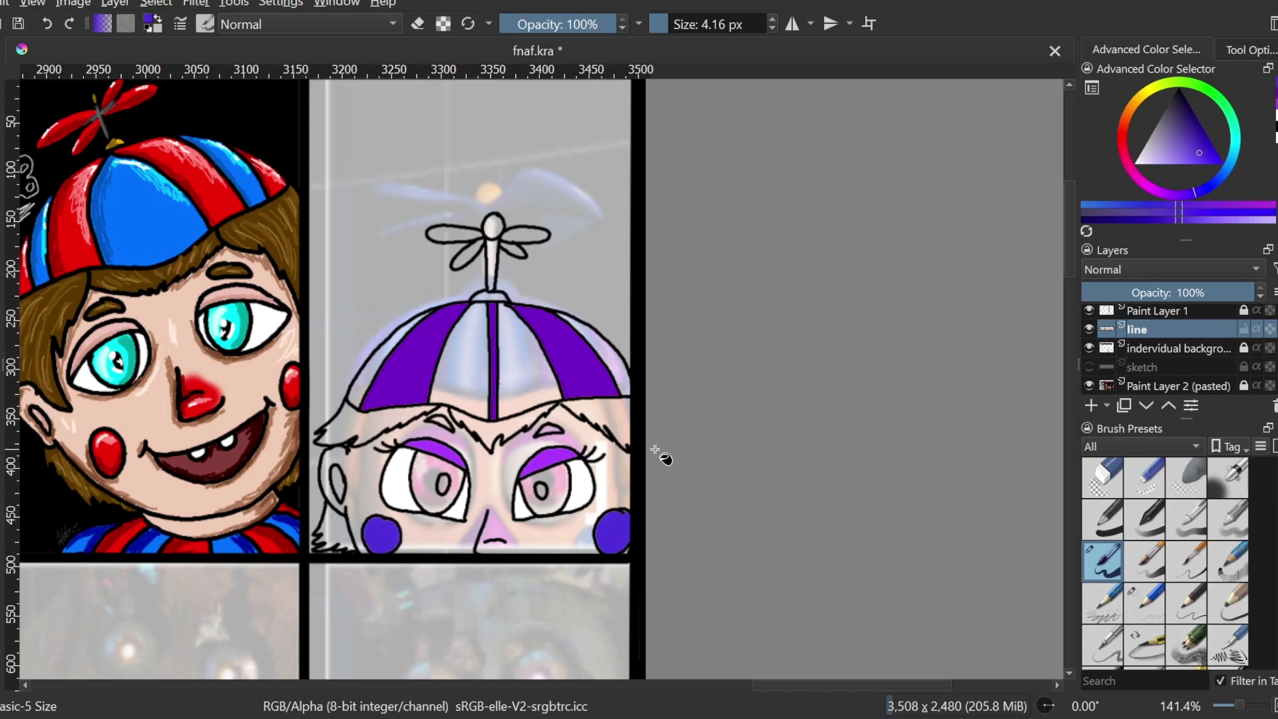
Redraw the right cheek closer to the nose with an ear beside it and refill the cheeks in blue-violet.
left_click(47, 24)
left_click(1200, 153)
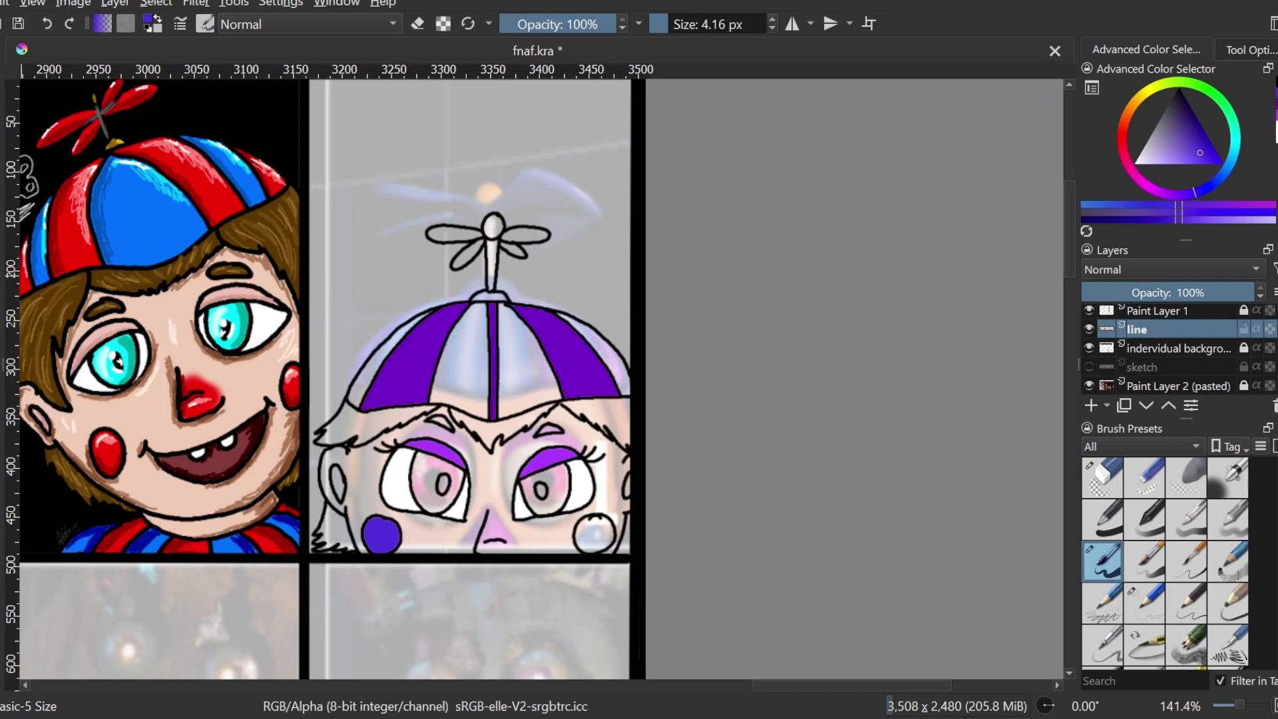
left_click(596, 534)
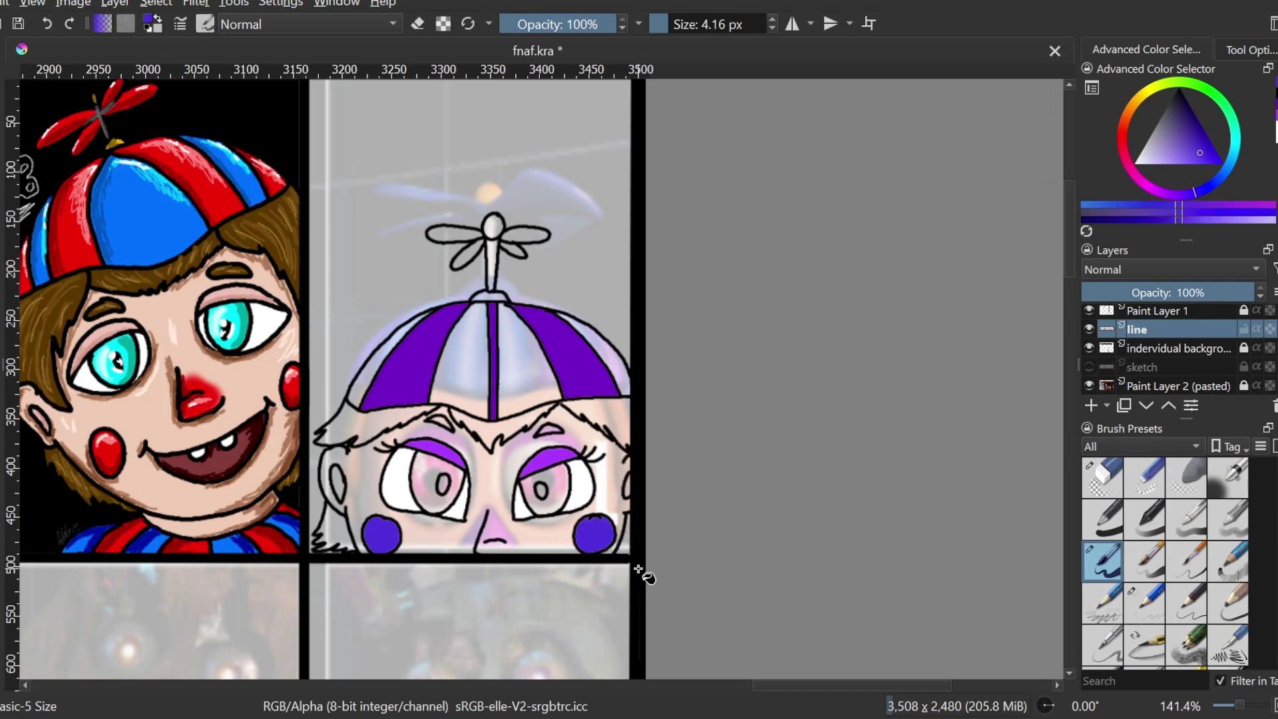
left_click(47, 23)
left_click(69, 23)
Fill the cap's two central panels and two outermost panels with bright blue.
left_click(1217, 160)
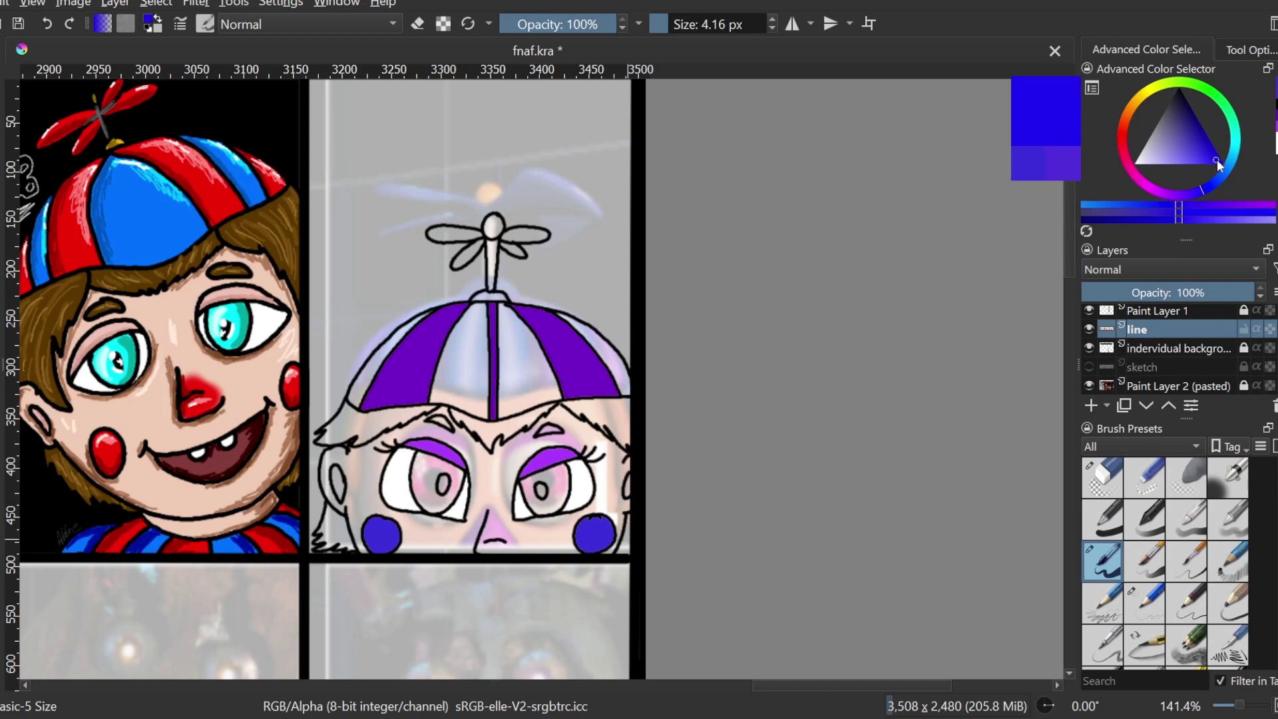
left_click(1212, 183)
left_click_drag(1215, 164, 1207, 164)
left_click(372, 365)
left_click(469, 372)
left_click(519, 361)
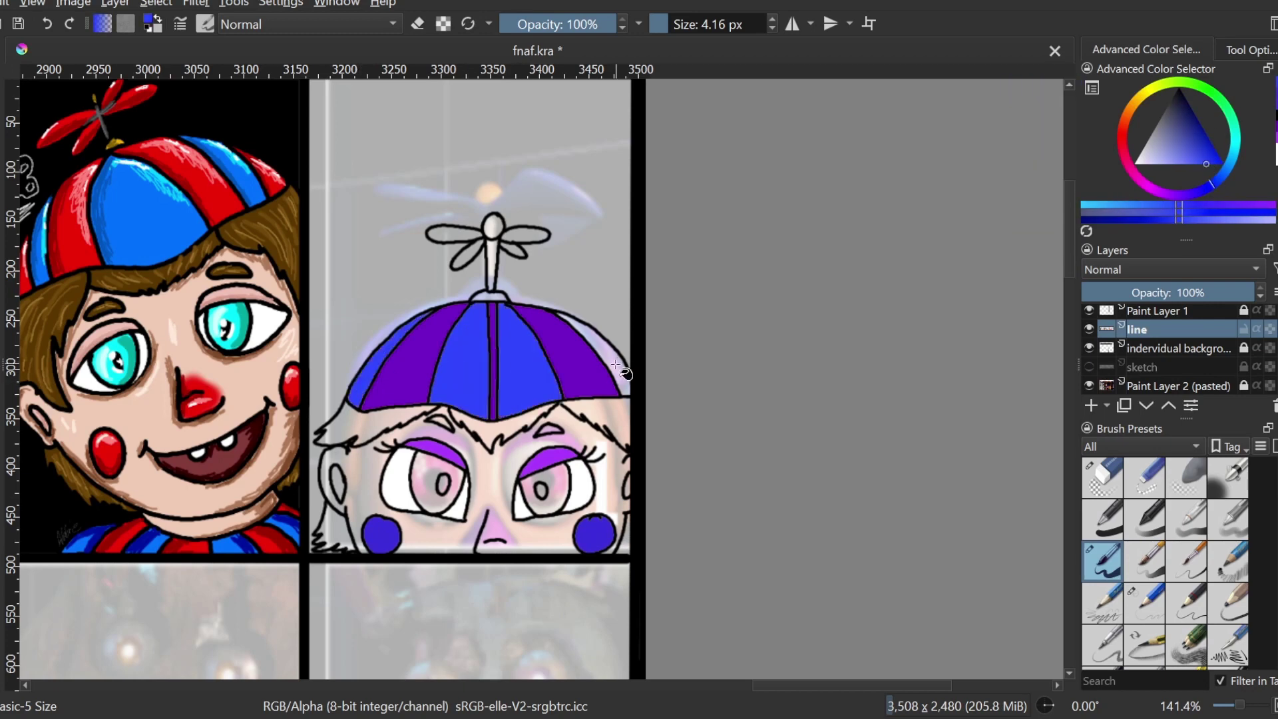
left_click(615, 364)
Fill the left part of the fringe with dark golden brown and undo the fill tried on the right part.
left_click(1133, 112)
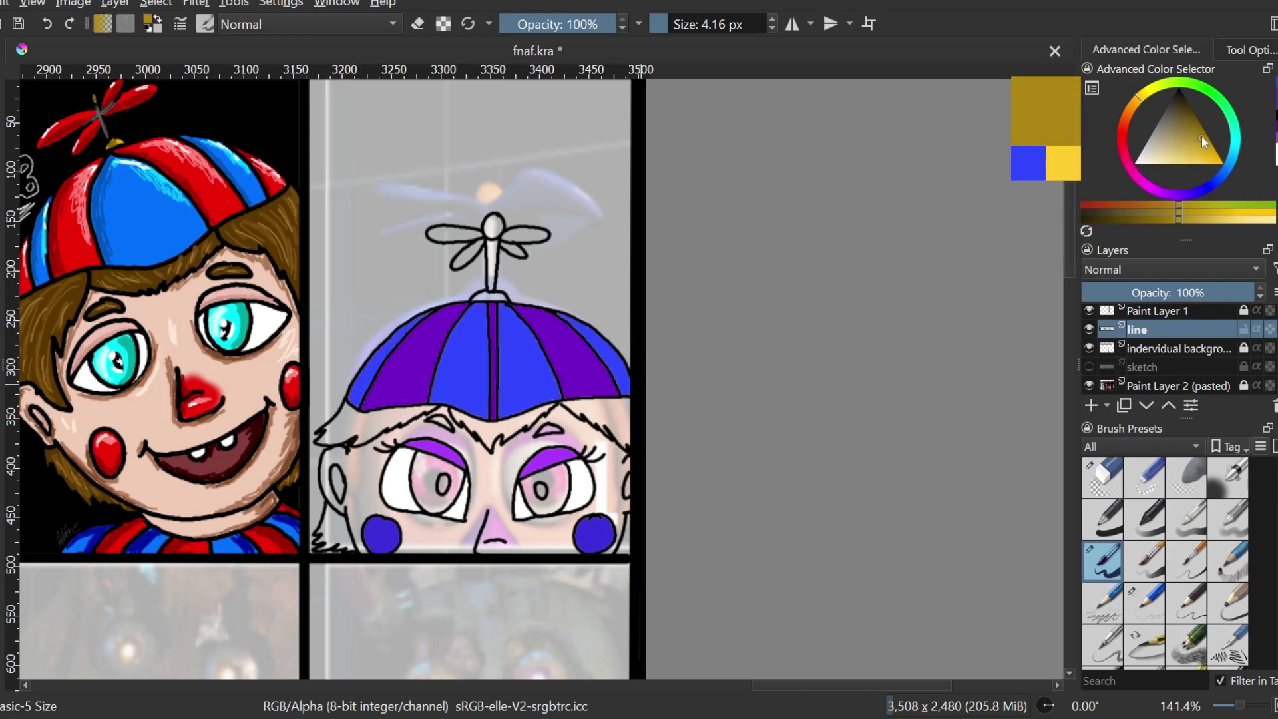
left_click(1200, 125)
left_click(616, 410)
key("ctrl+z")
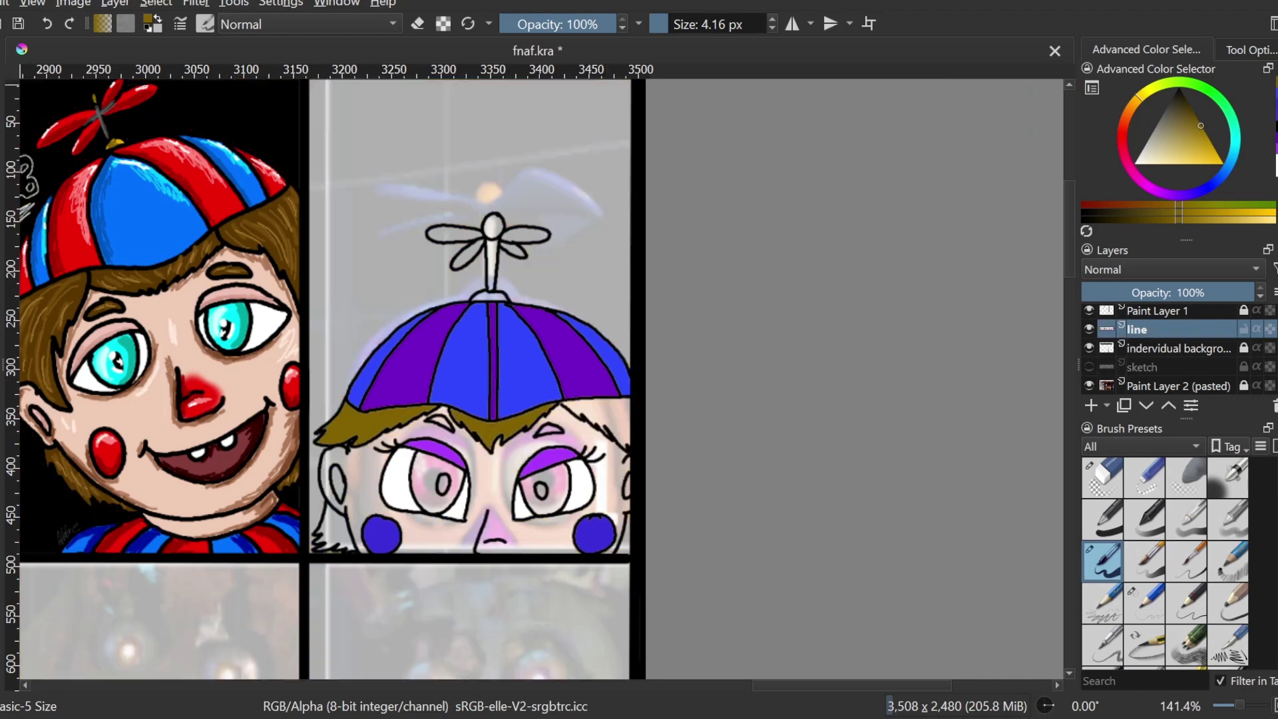
Close the right fringe's outline in black and fill the remaining fringe, eyebrows and lower left hair with the same brown.
key("b")
left_click(559, 404, "ctrl")
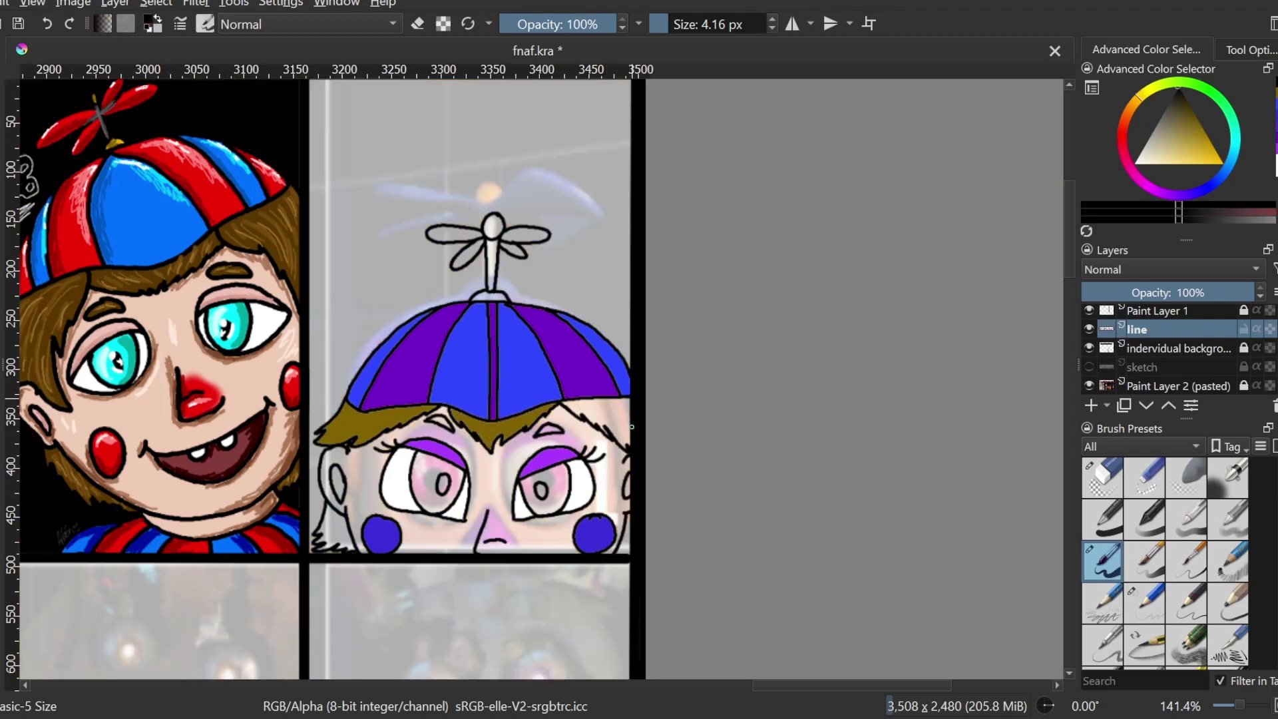
left_click(623, 417, "ctrl")
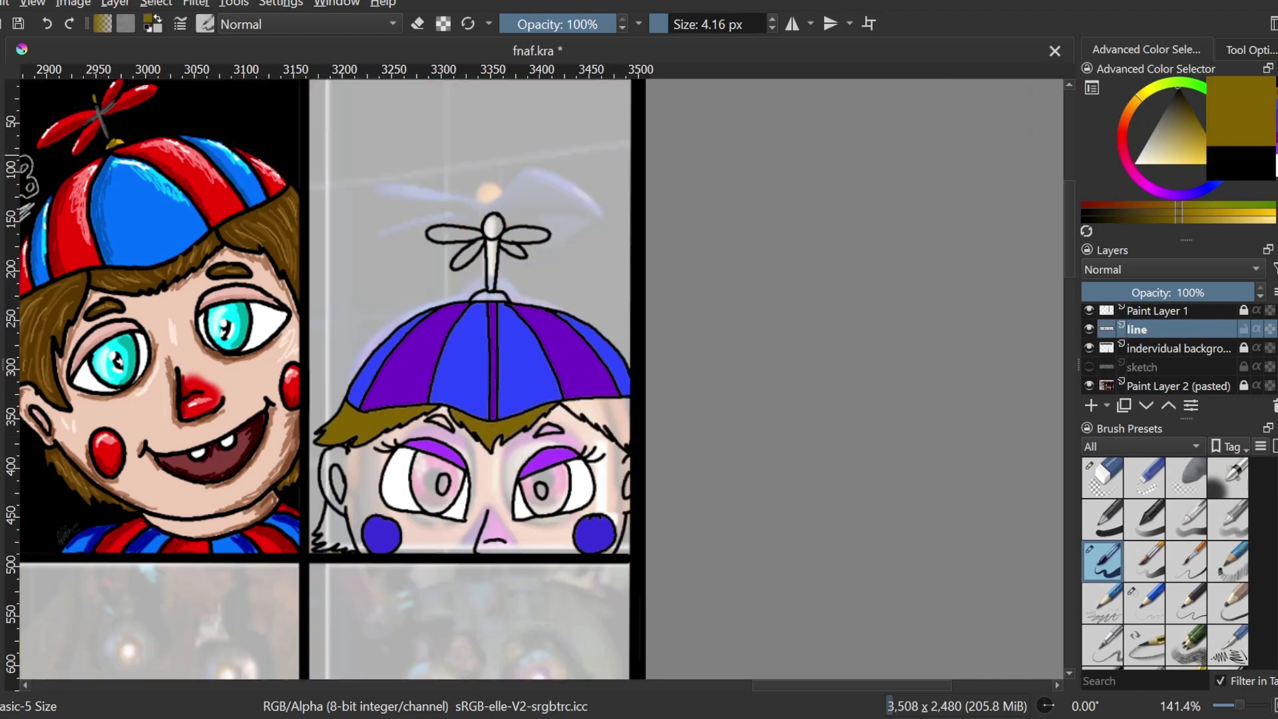
left_click(549, 431)
left_click(343, 521)
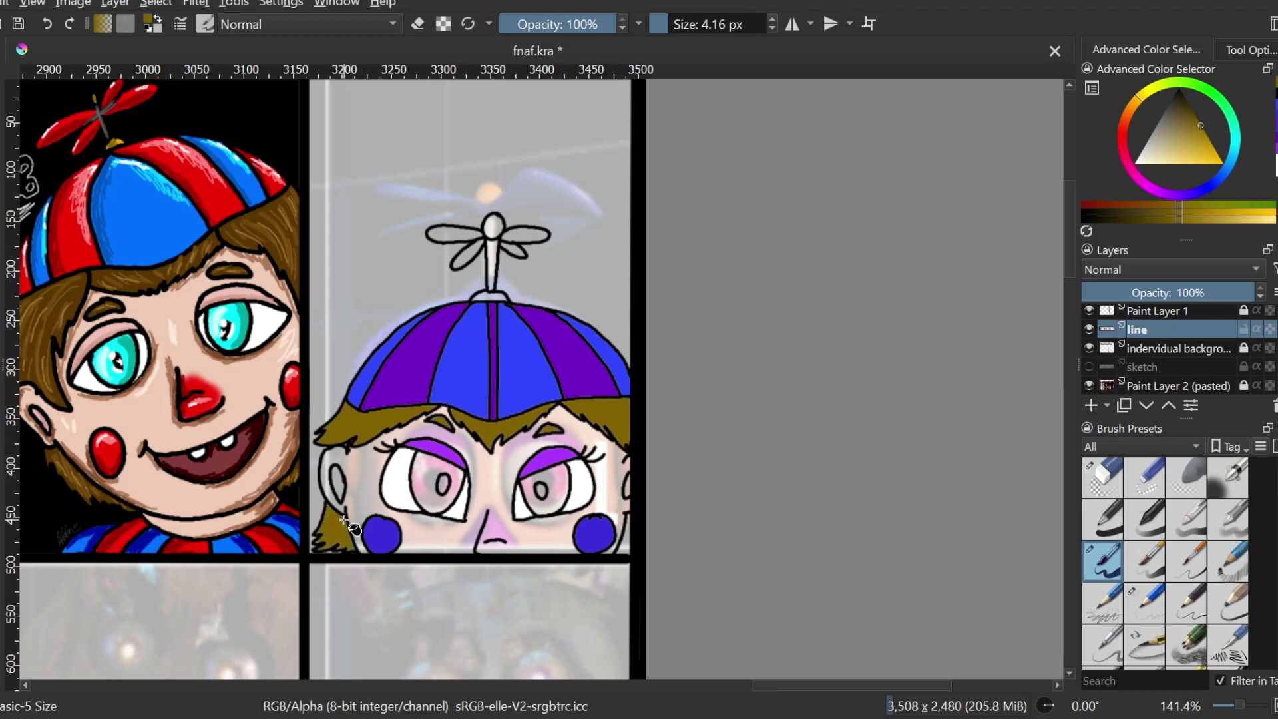
Close the outline of the hair beside the right cheek in black and fill that lock with brown.
key("b")
left_click(621, 543, "ctrl")
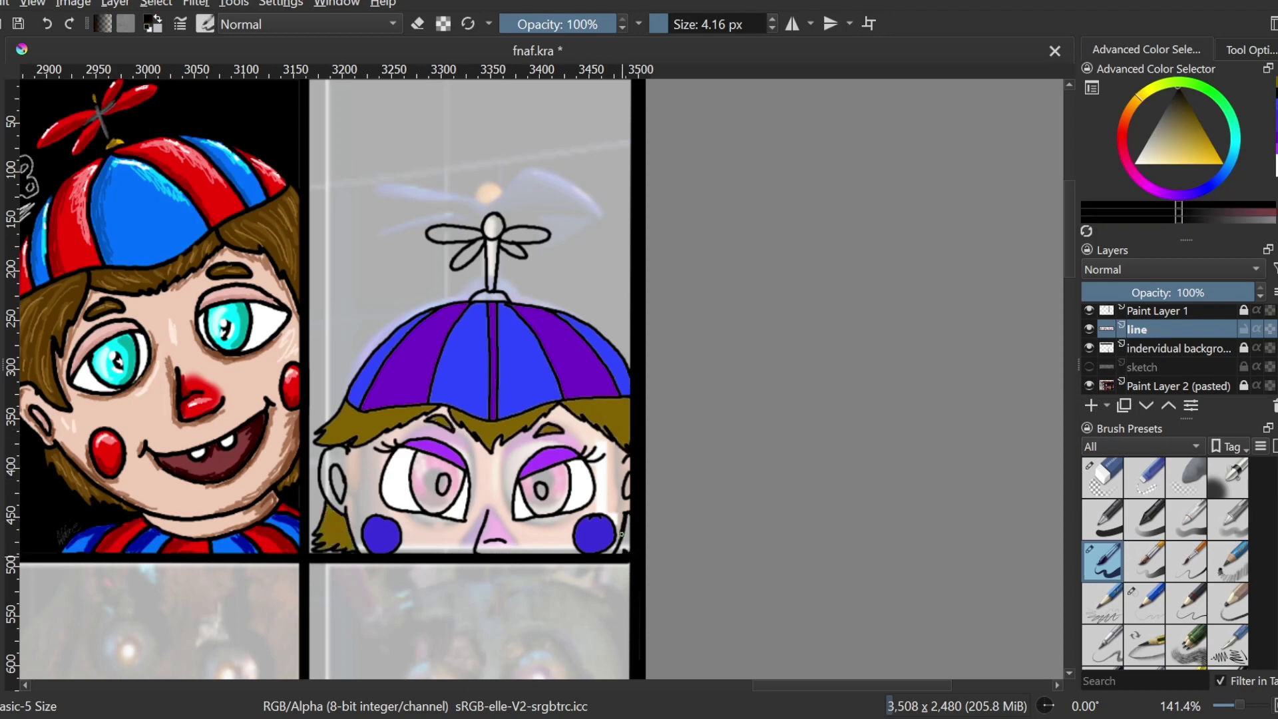
left_click_drag(621, 534, 616, 549)
key("f")
left_click(624, 535)
left_click(47, 24)
left_click(1277, 94)
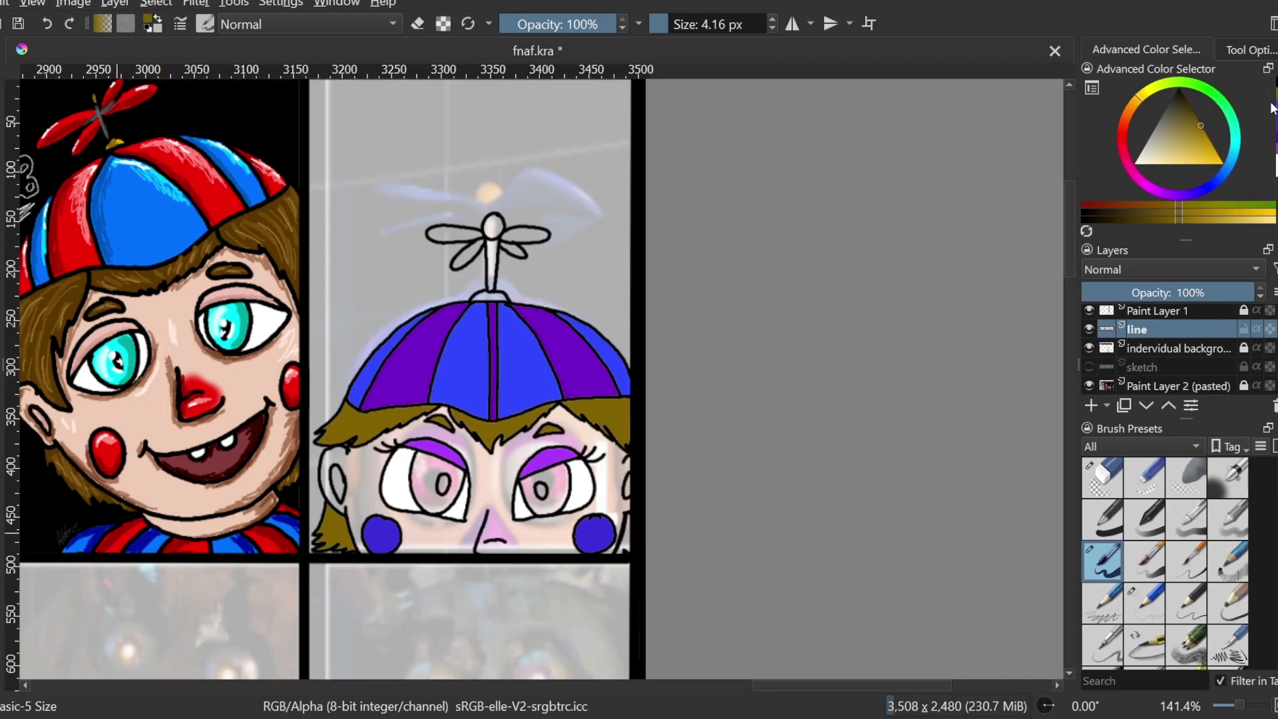
left_click(1276, 83)
key("b")
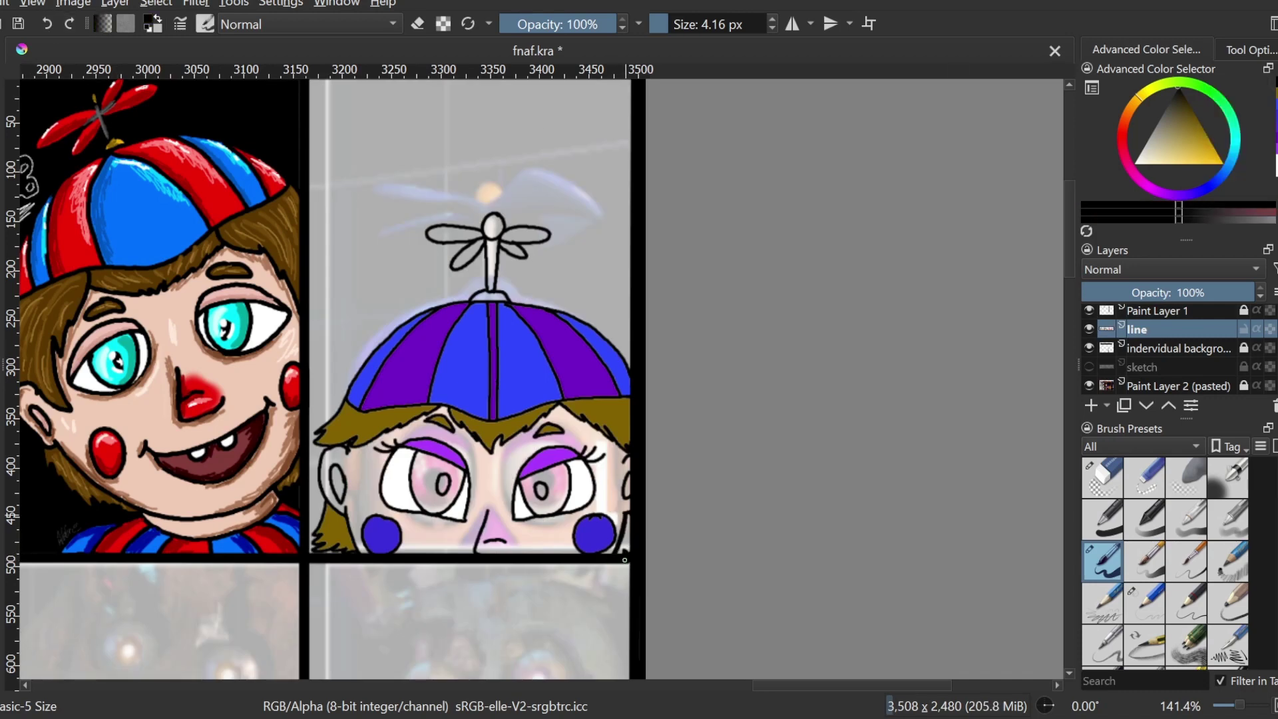
key("x")
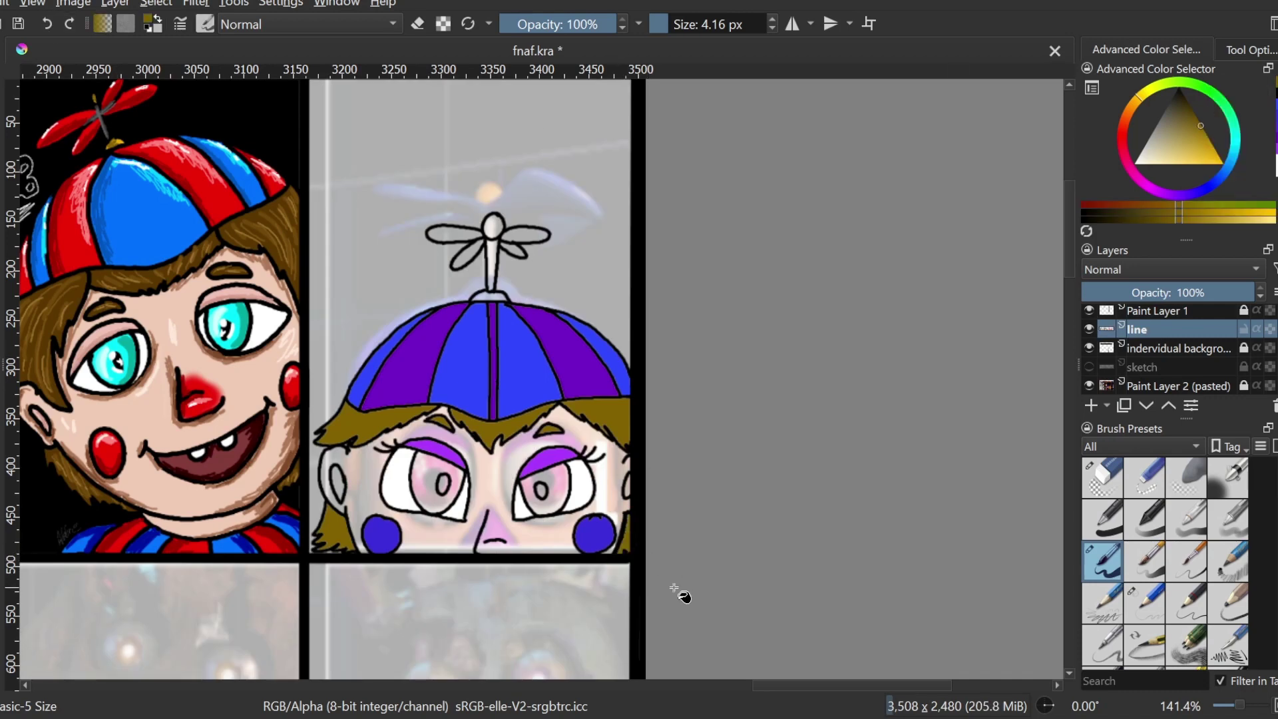
Mix a muted tan skin colour, try filling the face with it, and undo the fill.
left_click(1129, 112)
left_click(1157, 163)
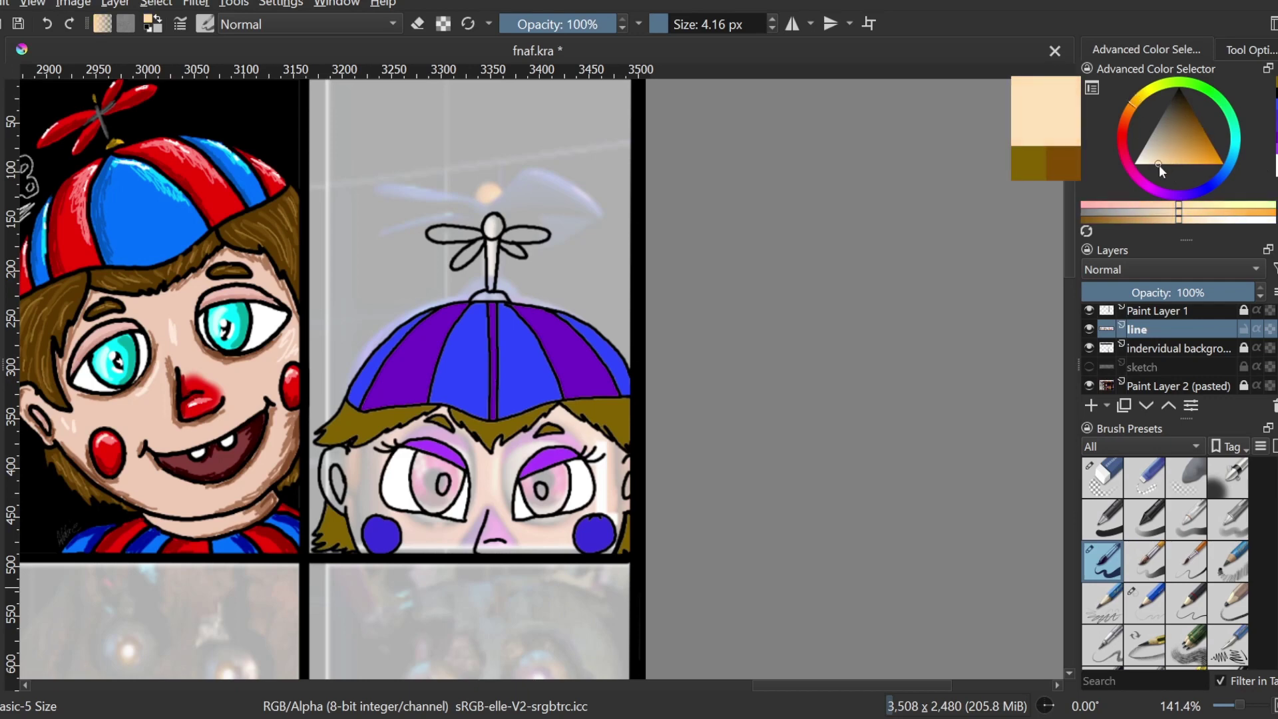
left_click(1145, 205)
left_click(1162, 220)
left_click_drag(1161, 227, 1148, 223)
left_click(629, 401)
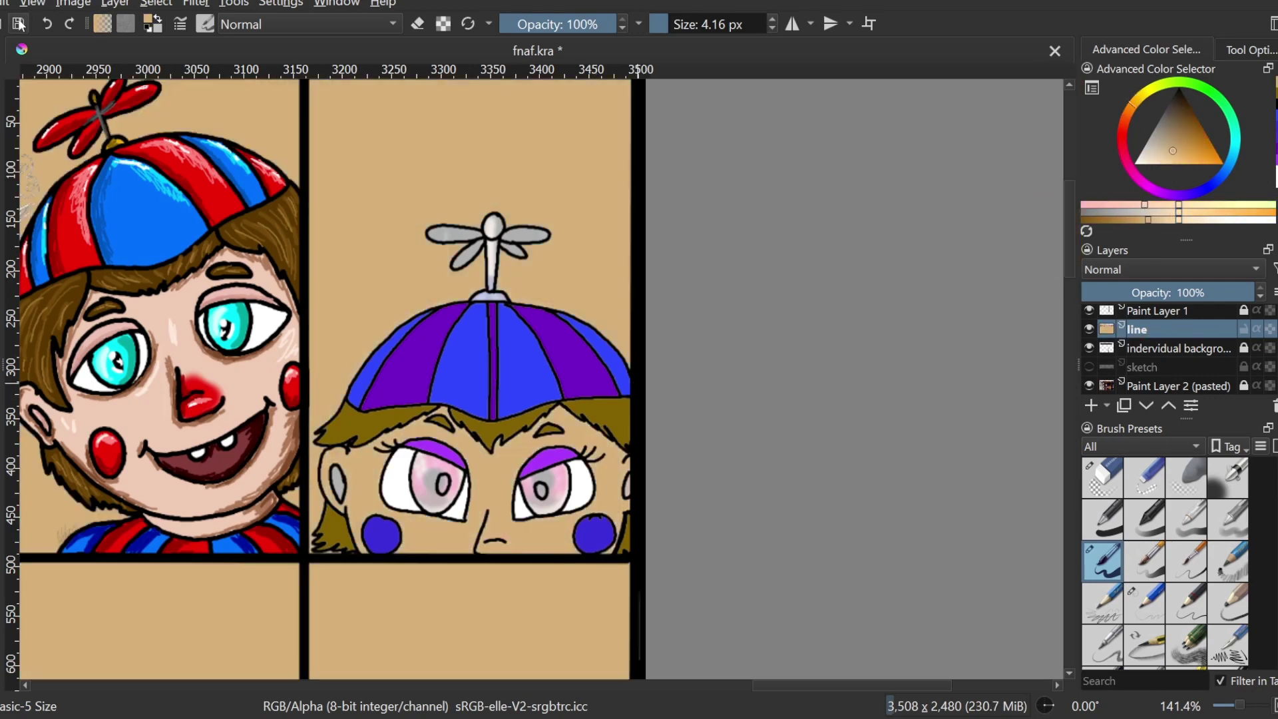
left_click(48, 24)
Hide Paint Layer 1 and the indervidual background layer, close the face outline's lower edge in black, and show both layers again.
left_click(1090, 348)
left_click(1089, 311)
key("x")
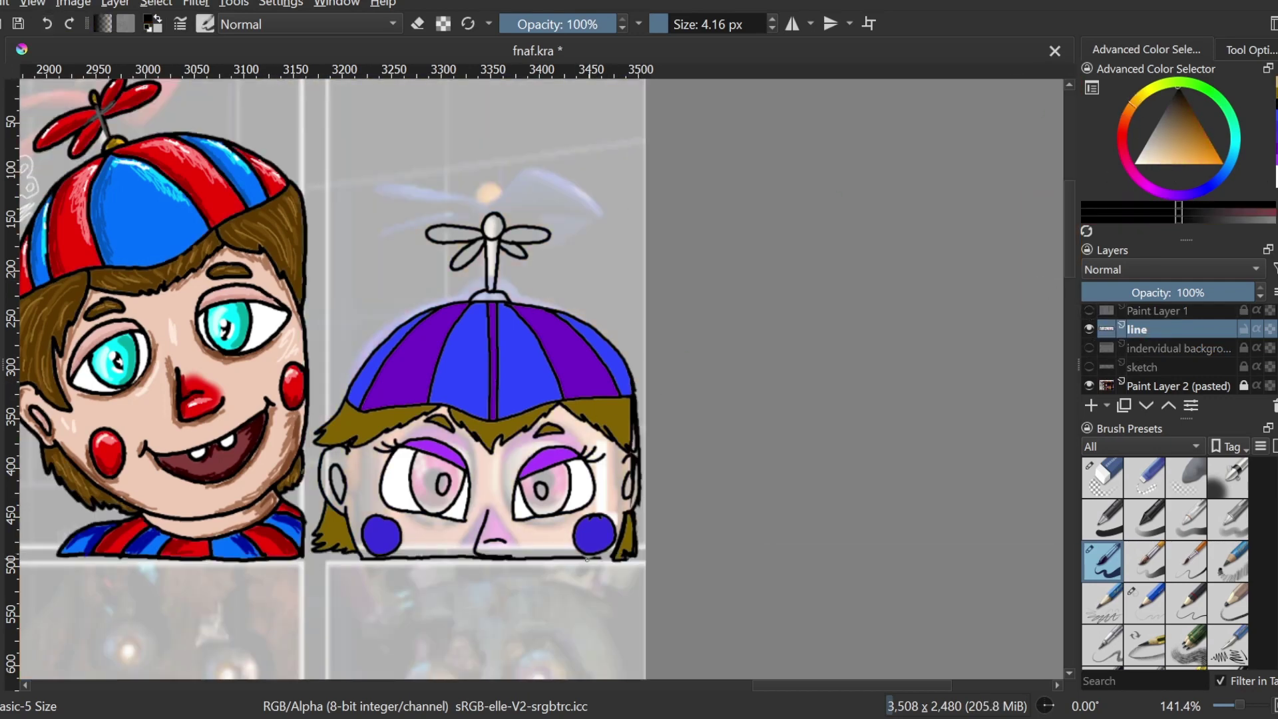
left_click(1090, 311)
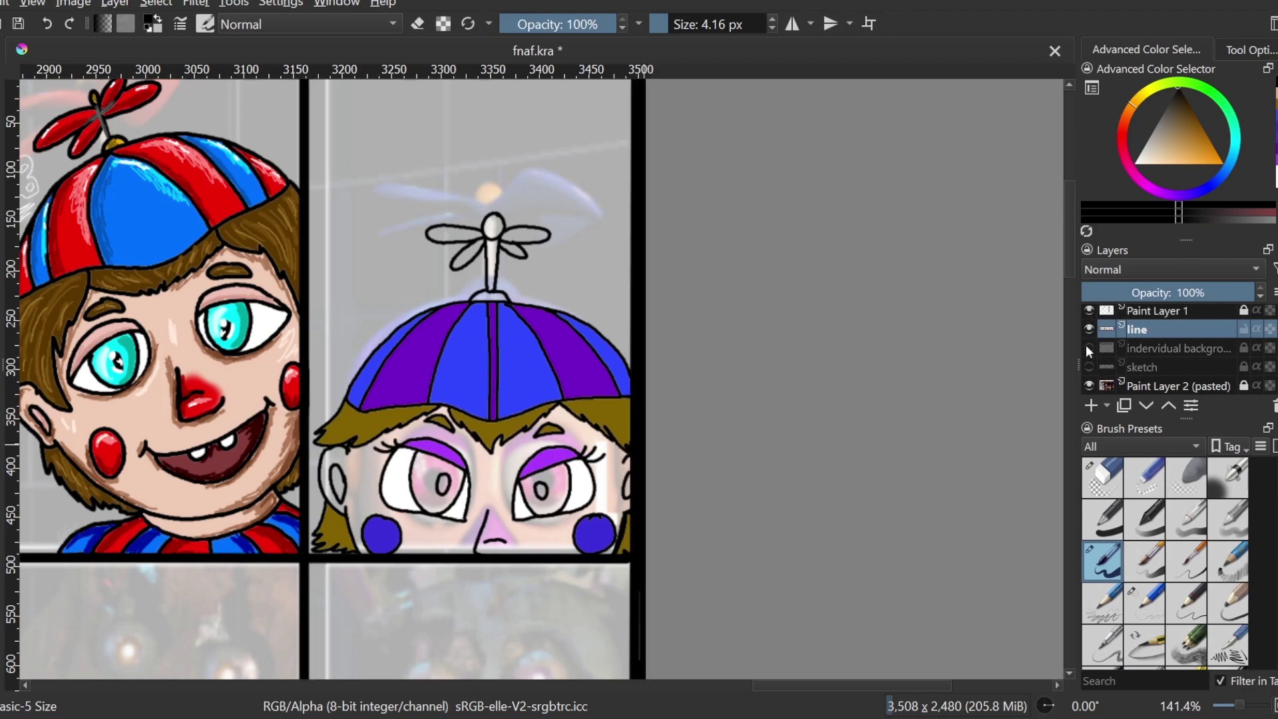
left_click(1090, 348)
left_click(1, 272)
Fill the face with the tan skin colour and both ears with a slightly darker tan.
key("x")
left_click(518, 459)
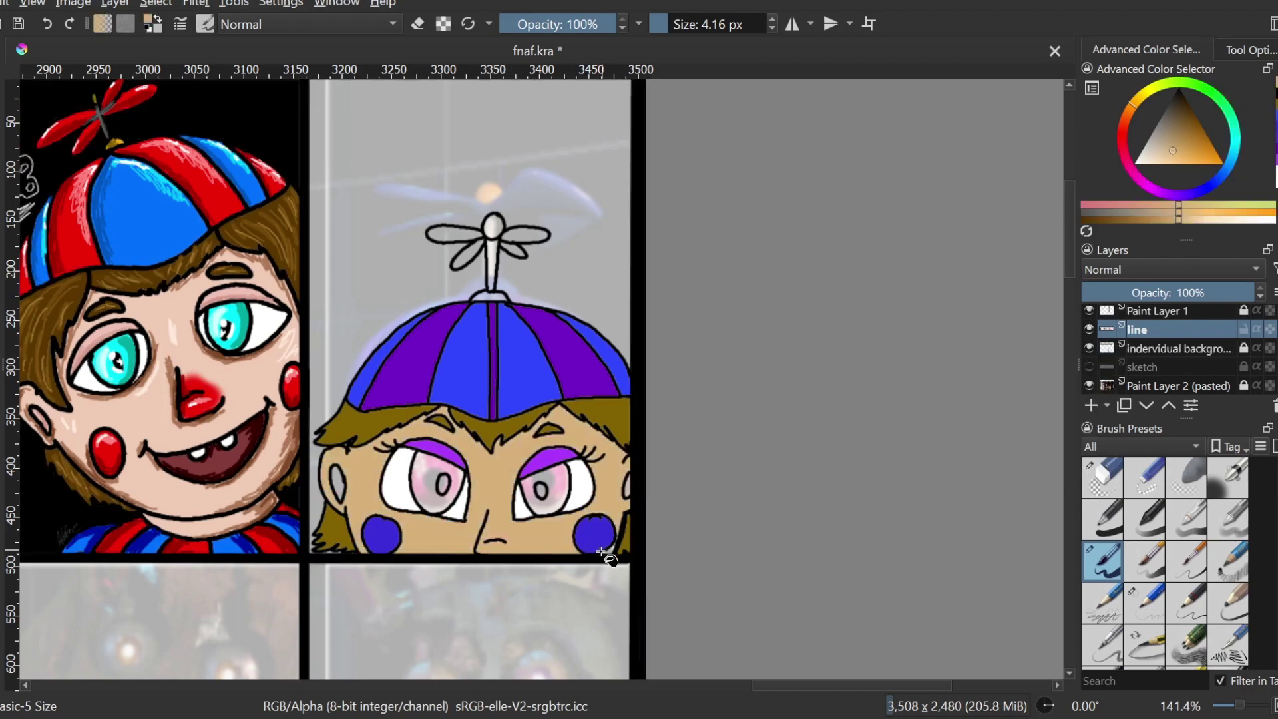
left_click(341, 485)
left_click(628, 486)
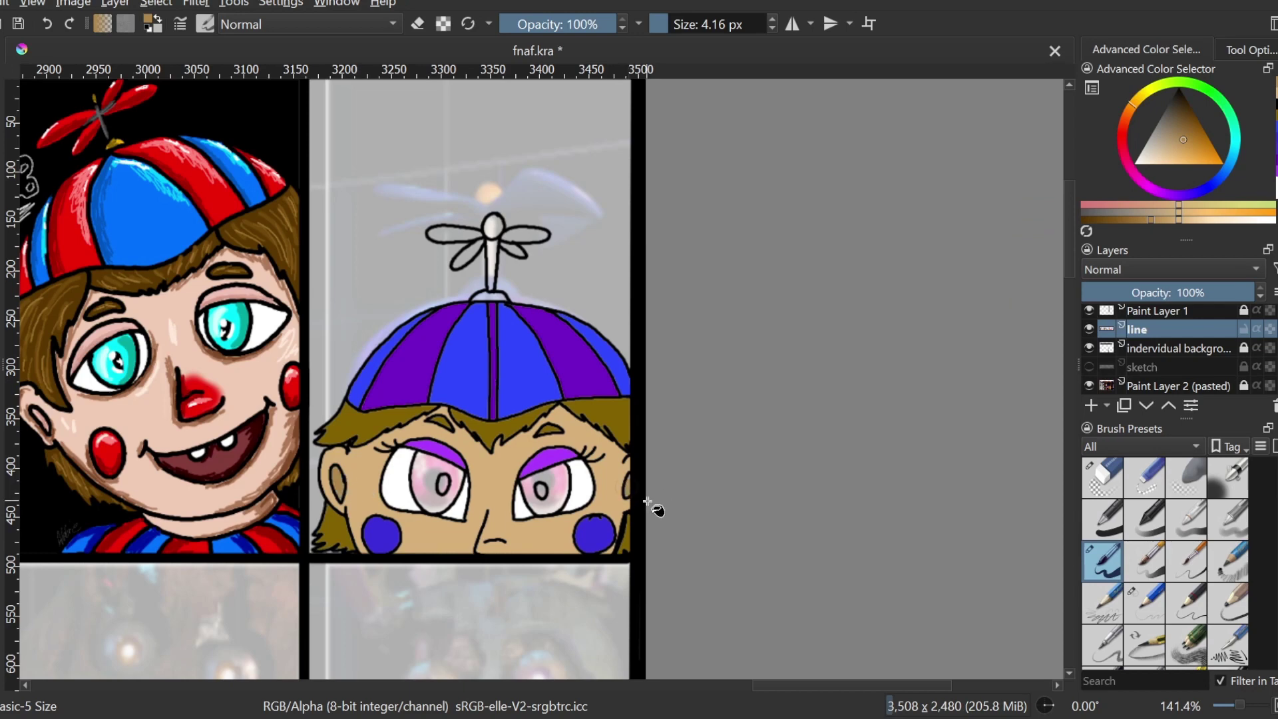
Fill both irises with hot pink and the pupils with black.
left_click(1147, 187)
left_click(1223, 164)
left_click(1232, 206)
left_click(458, 478)
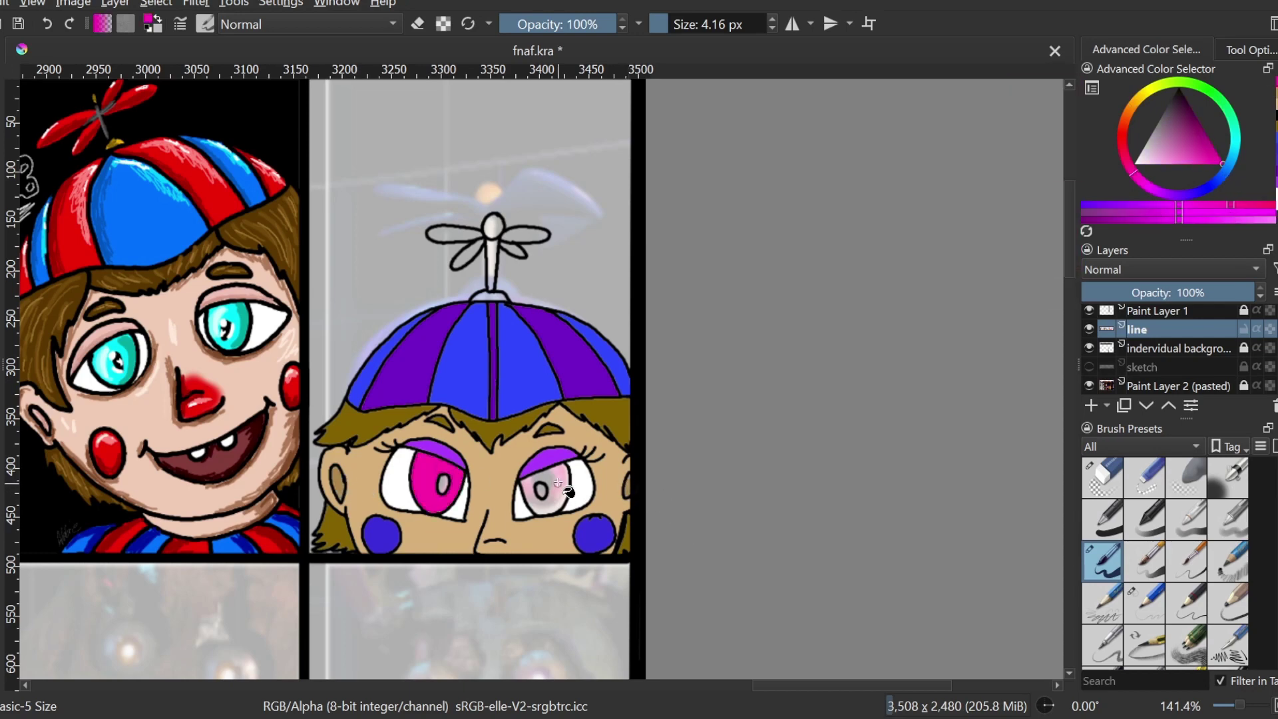
left_click(556, 490)
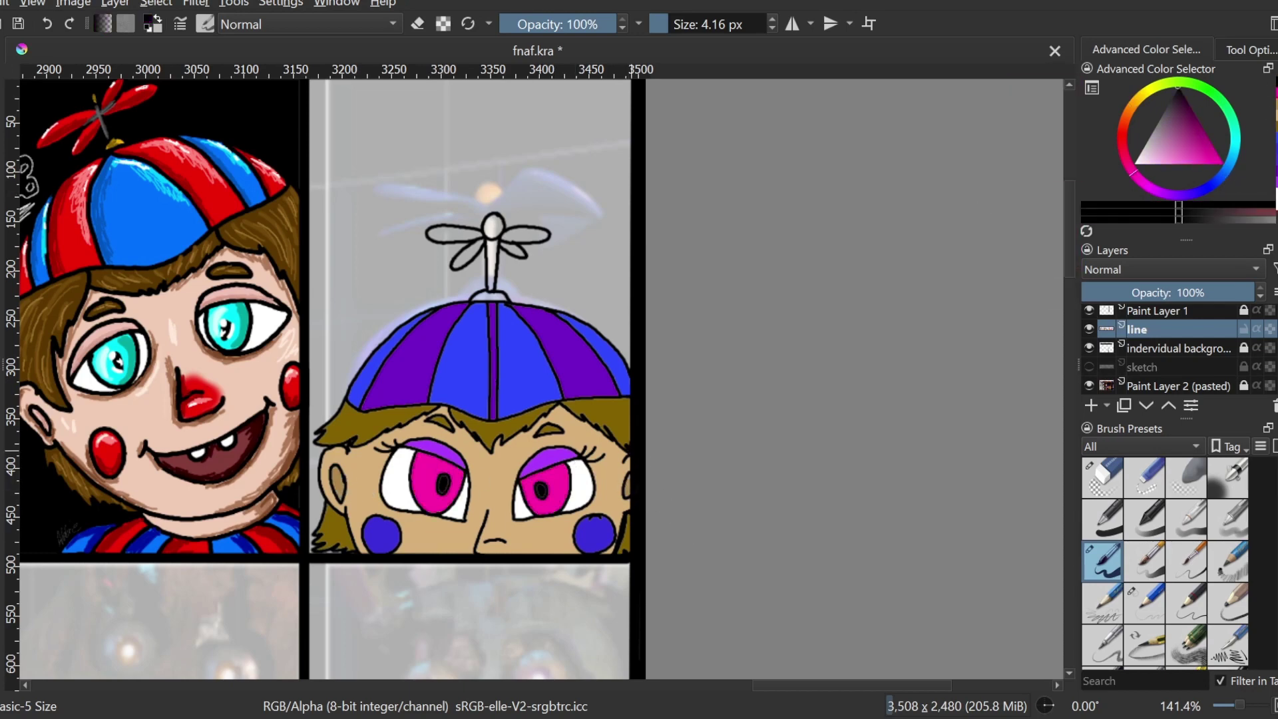
Fill the four propeller blades and the small base on top of the cap with blue.
left_click(1157, 212)
left_click(461, 235)
left_click(467, 255)
left_click(515, 250)
left_click(524, 234)
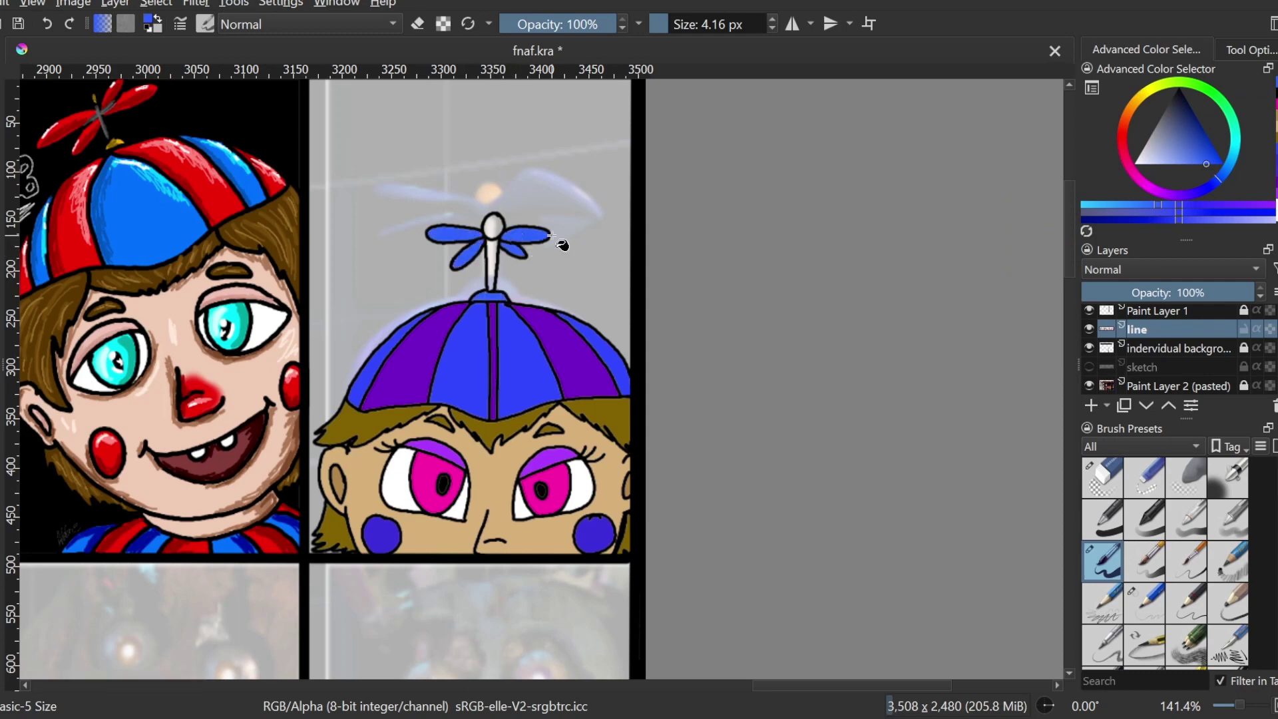
Fill the propeller's stem with white and its round knob with yellow.
left_click(1277, 213)
left_click(492, 257)
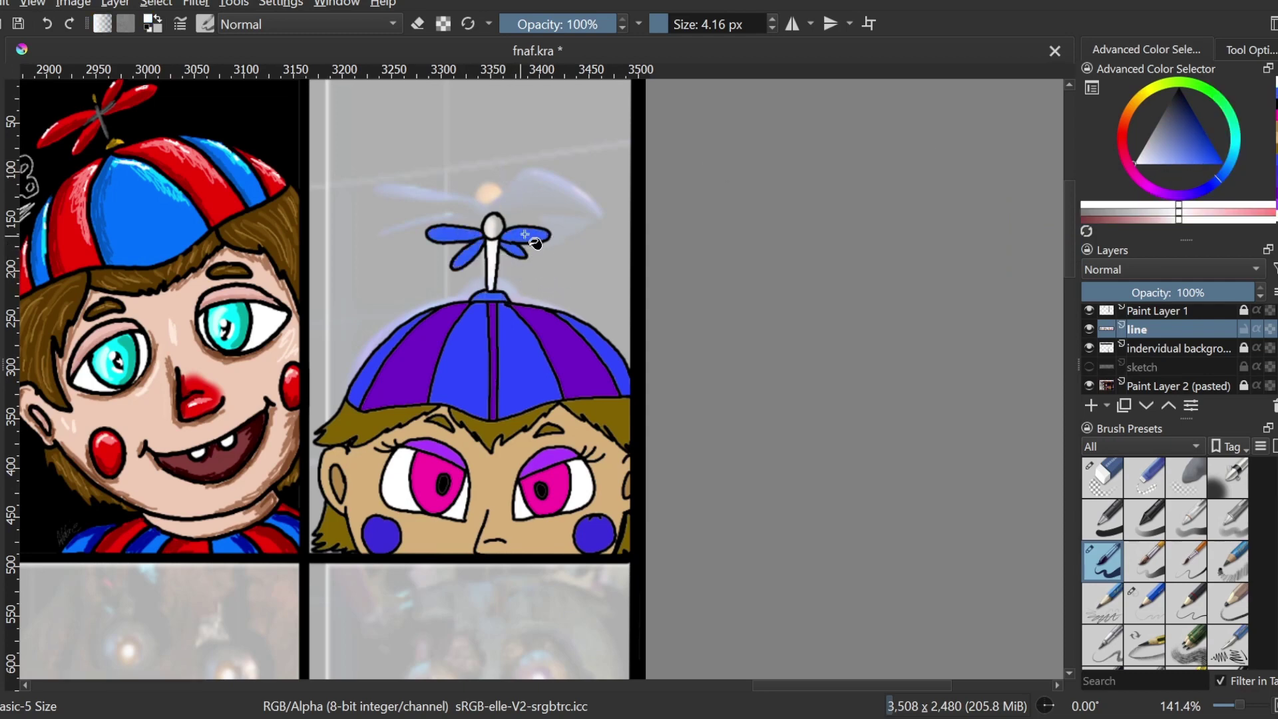
left_click(1143, 92)
left_click(1223, 163)
left_click(493, 227)
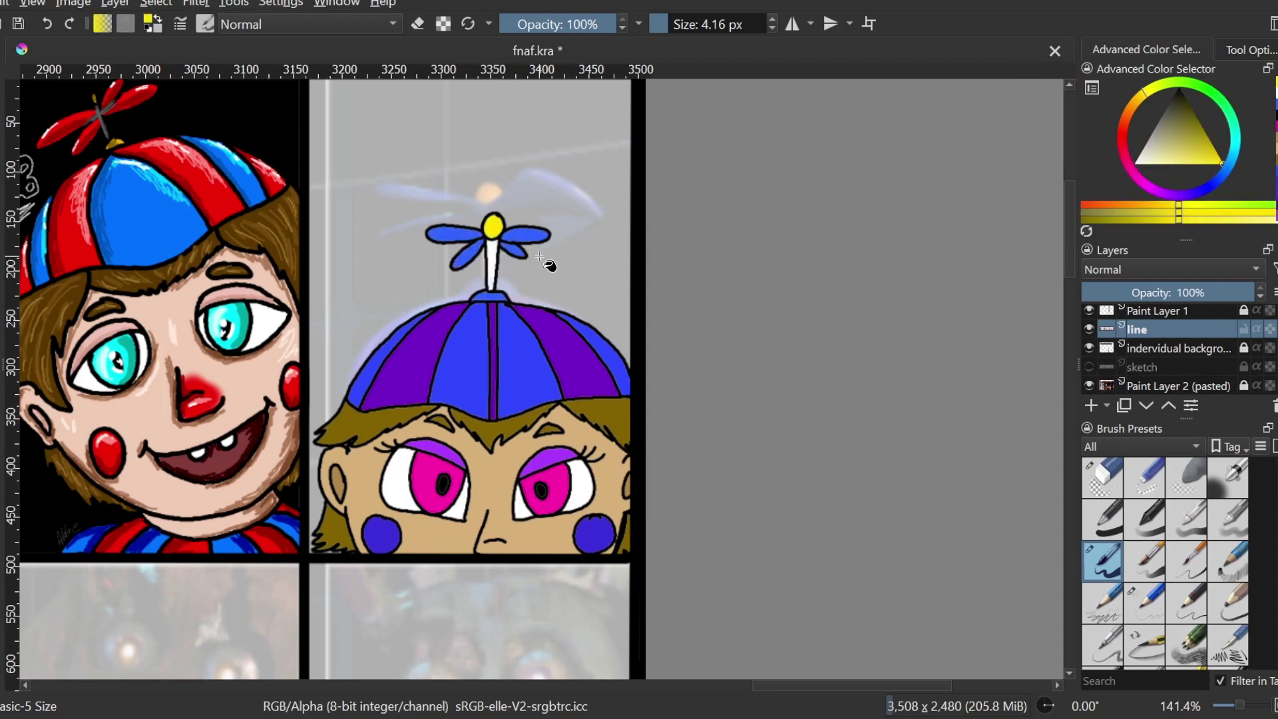
Fill the character's panel with black on the individual background layer and make the line layer active again.
left_click(1131, 348)
left_click(1192, 113)
left_click(599, 177)
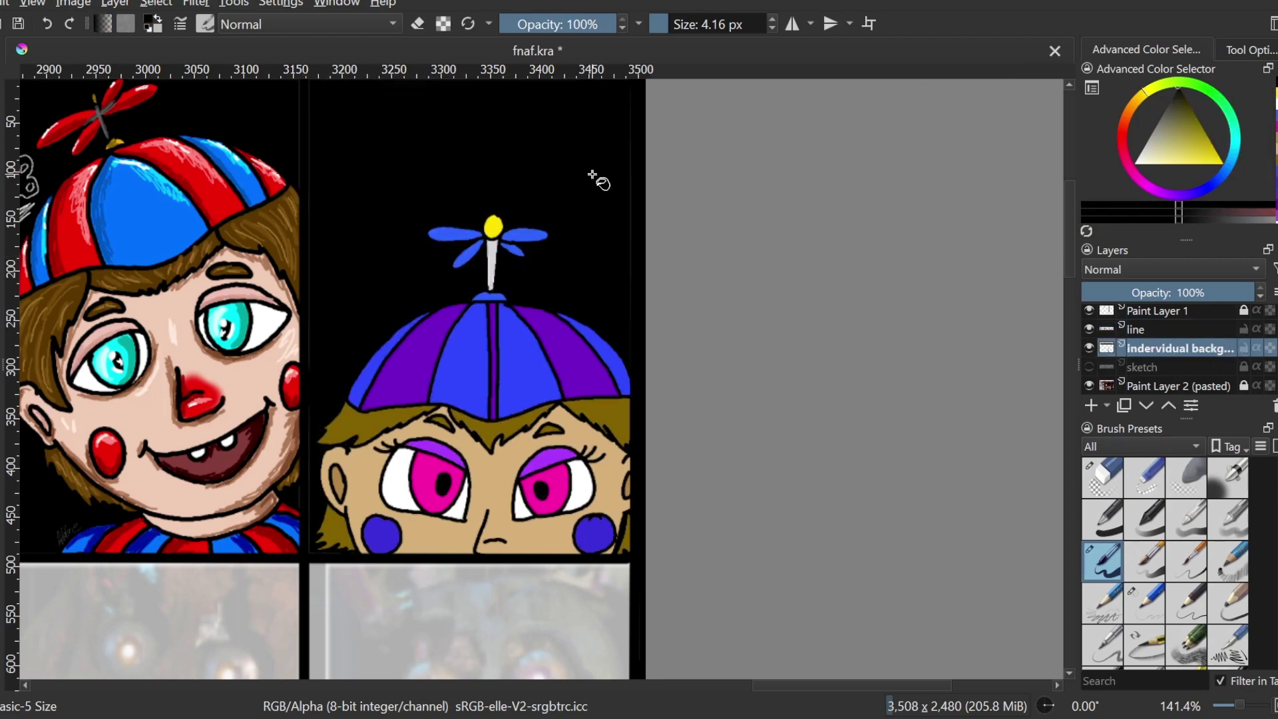
left_click(1205, 329)
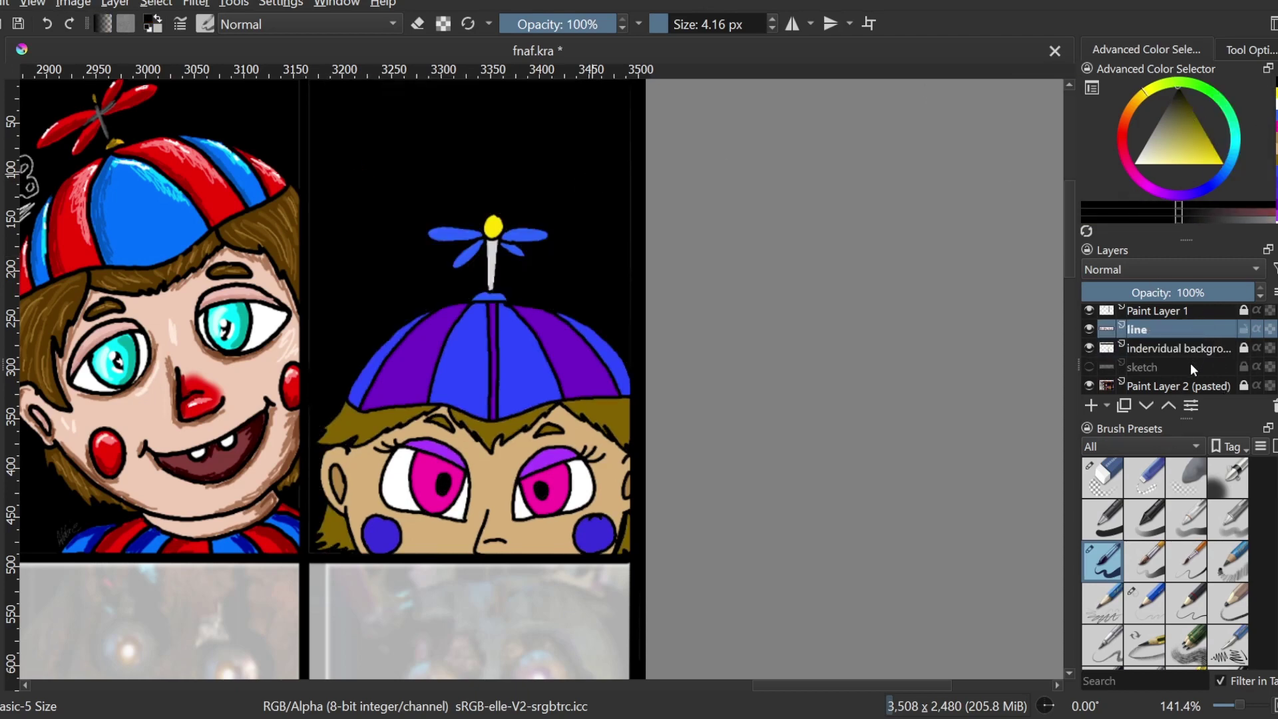
Add a soft brown shadow along the side of the nose with a 2.58 px soft airbrush.
left_click(1277, 137)
key("b")
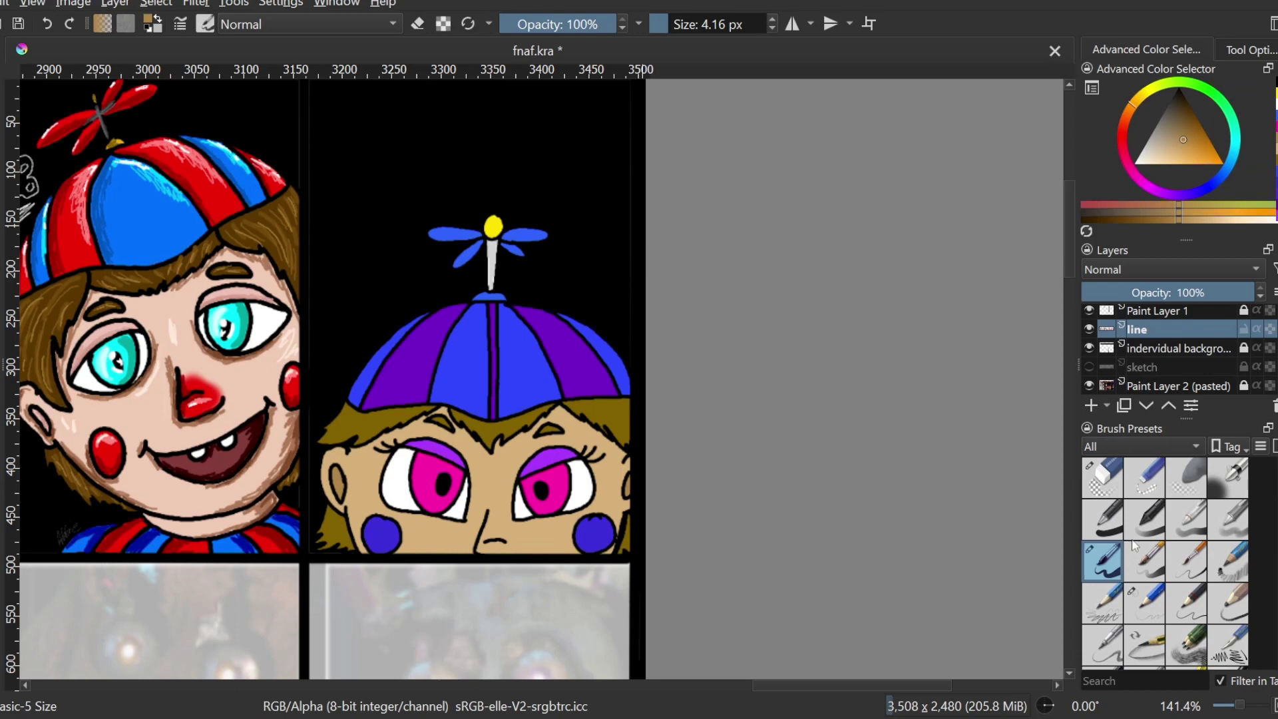
left_click(1230, 490)
left_click(663, 30)
left_click_drag(484, 516, 487, 512)
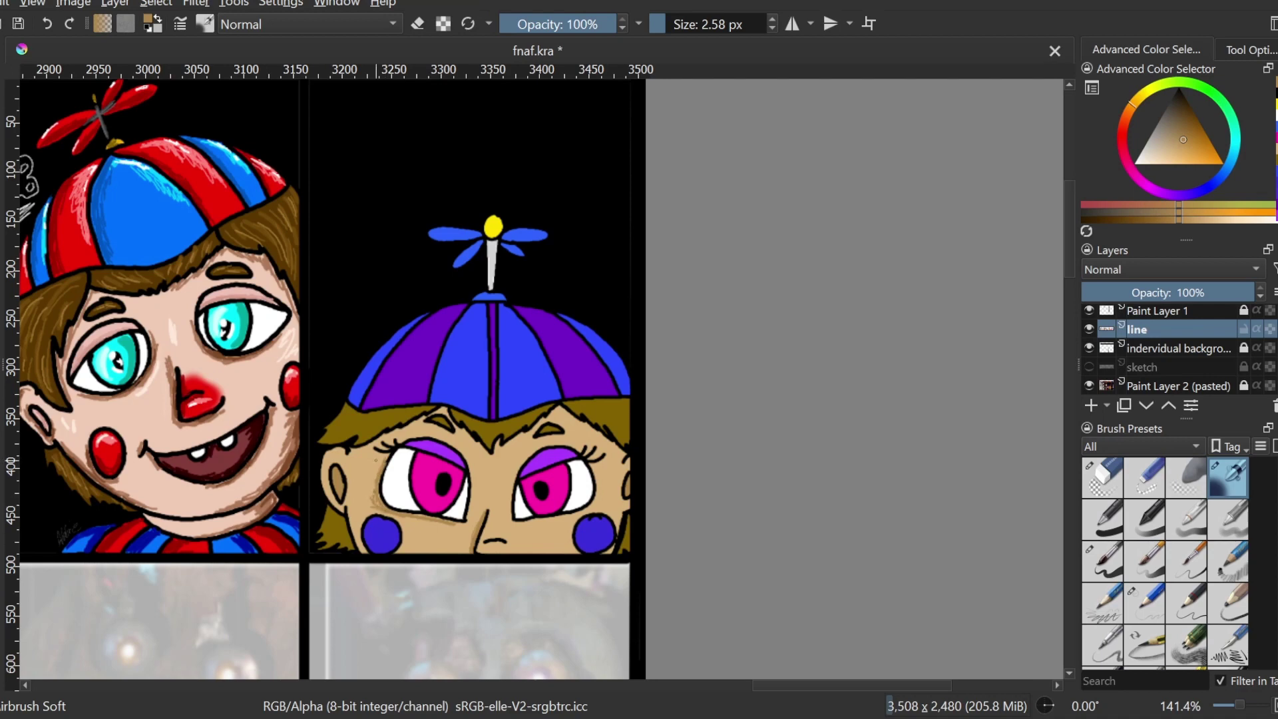
left_click(51, 23)
Toggle the line and individual background layers' visibility to check which artwork each one holds.
left_click(1090, 331)
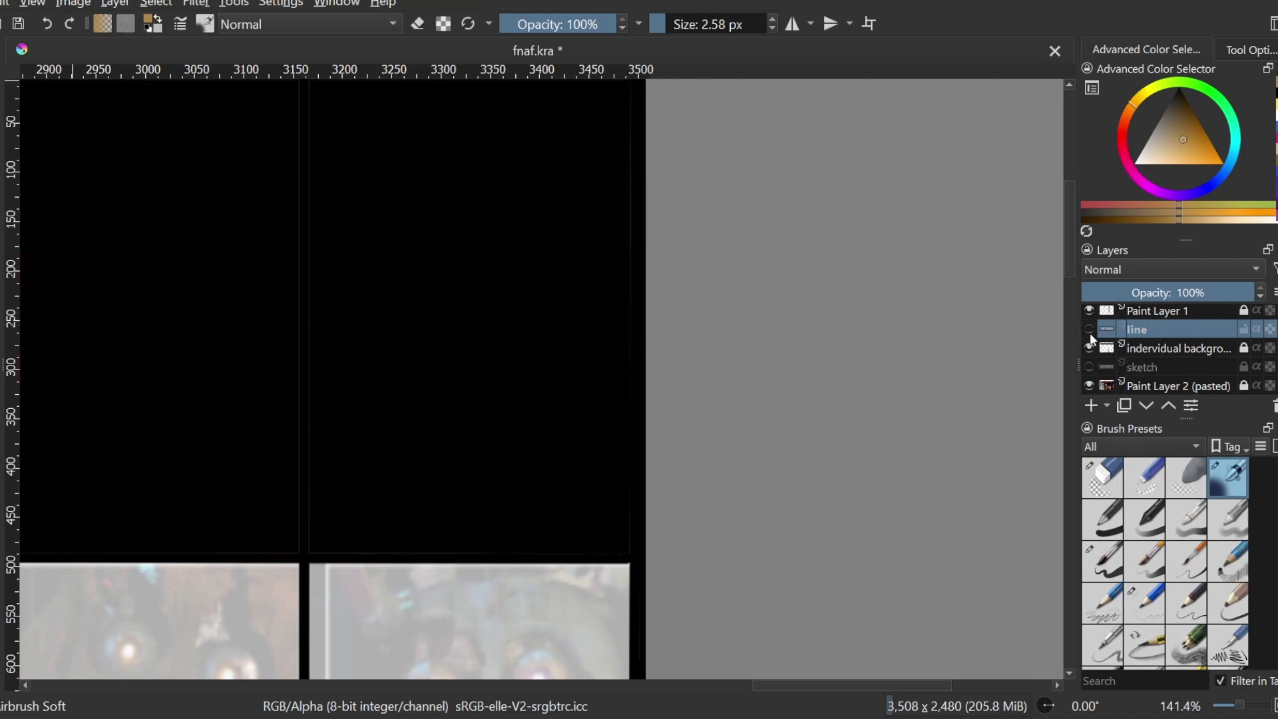
left_click(1089, 331)
left_click(1089, 346)
left_click(1089, 330)
left_click(1089, 330)
left_click(1088, 346)
Airbrush the nose bright purple with the soft brush and re-ink its black lines with the inking brush.
left_click(1276, 191)
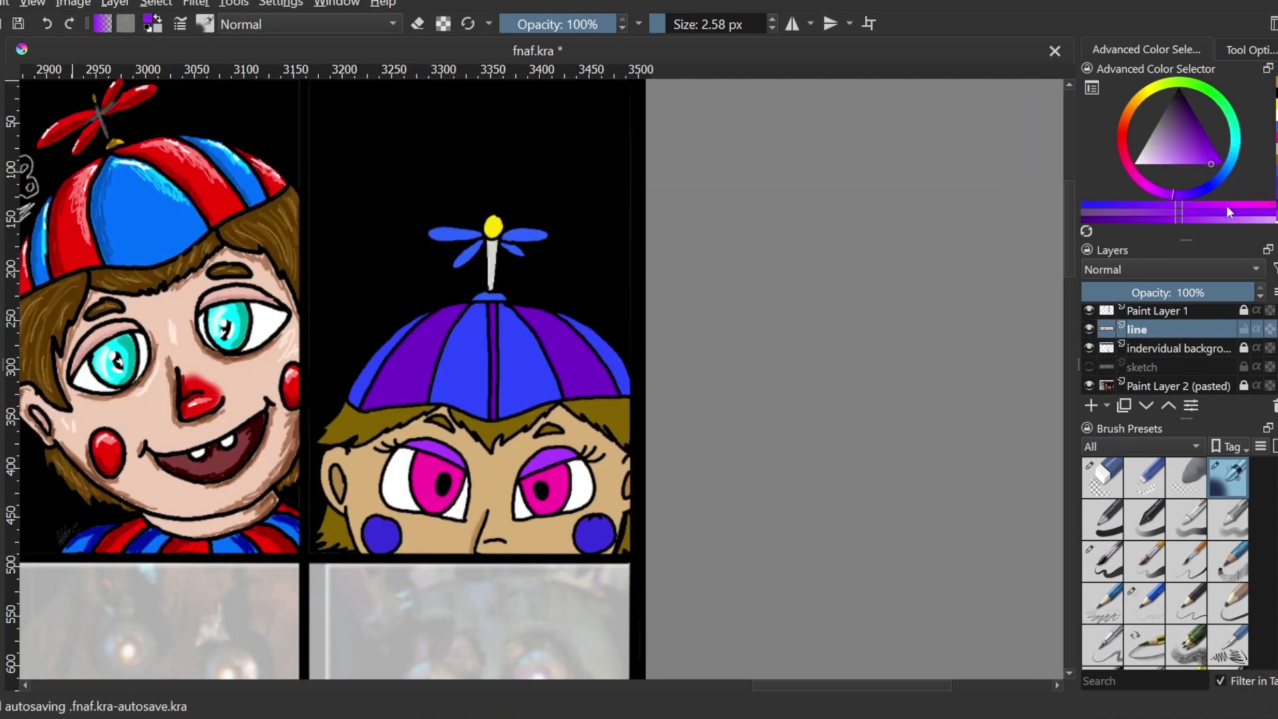
left_click(671, 25)
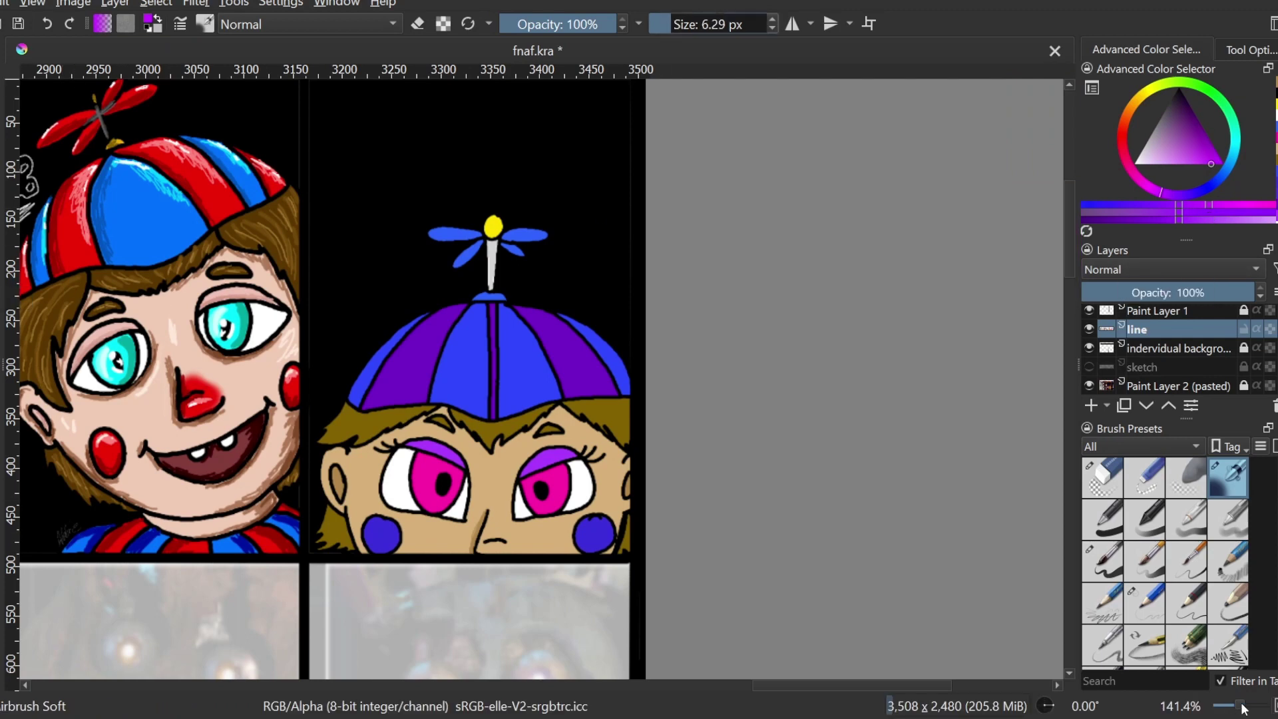
left_click(1244, 706)
scroll(480, 332, "down", 1)
left_click_drag(853, 687, 825, 688)
mouse_move(649, 550)
left_mouse_down()
mouse_move(675, 550)
mouse_move(663, 561)
mouse_move(678, 569)
mouse_move(659, 558)
mouse_move(661, 539)
mouse_move(669, 555)
left_mouse_up()
left_click(677, 28)
left_click(692, 27)
key("d")
key("slash")
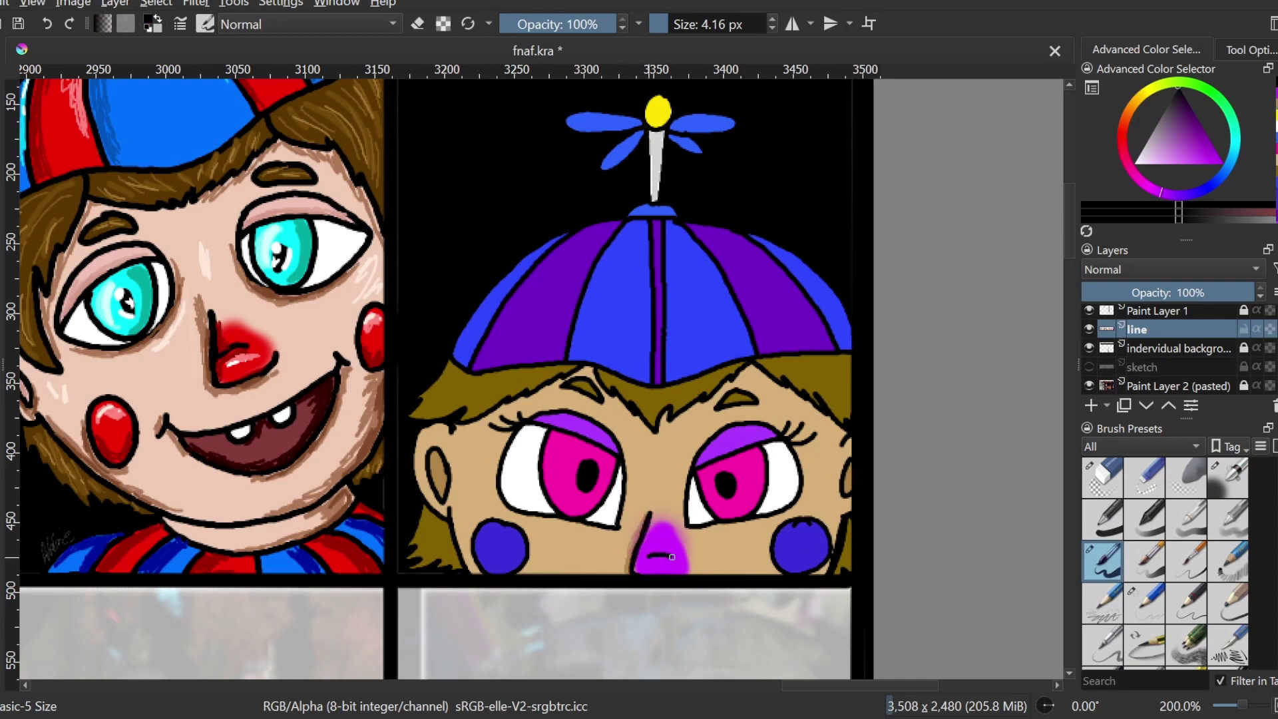
Airbrush soft brown shading around the right eye, under the right fringe and beside the nose bridge at 6.92 px.
left_click(1216, 490)
left_click(667, 27)
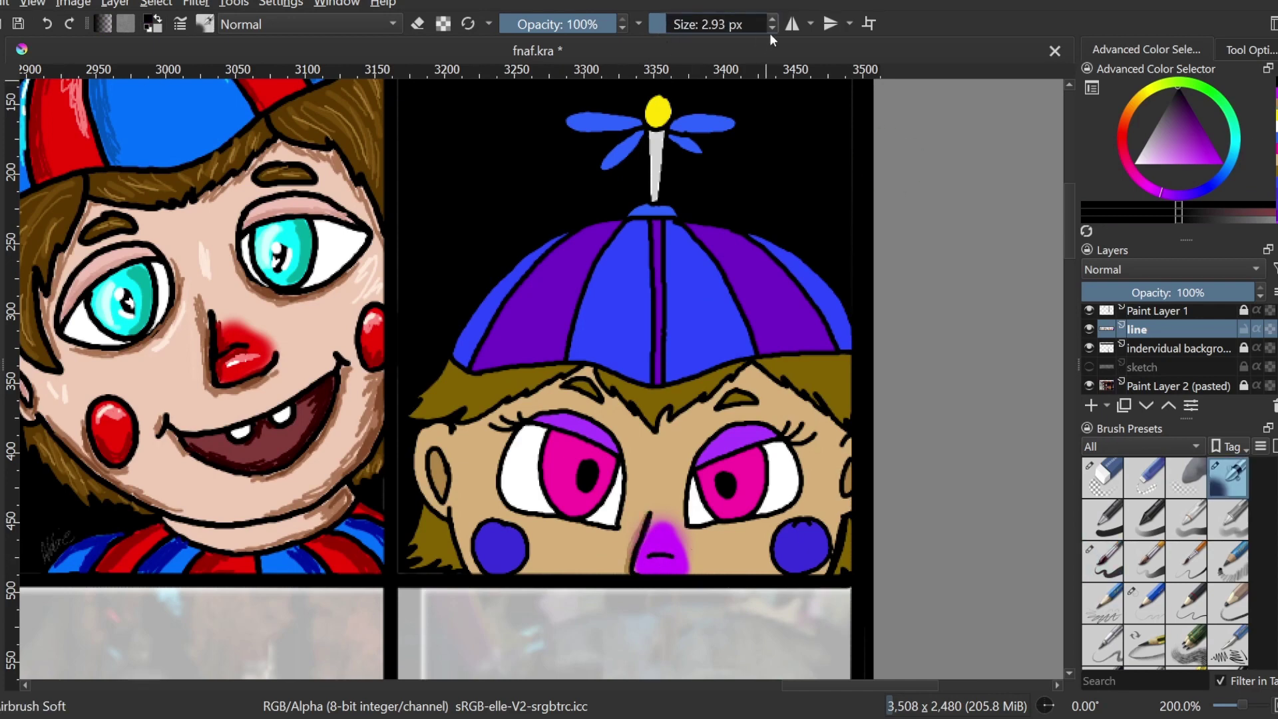
left_click(638, 533, "ctrl")
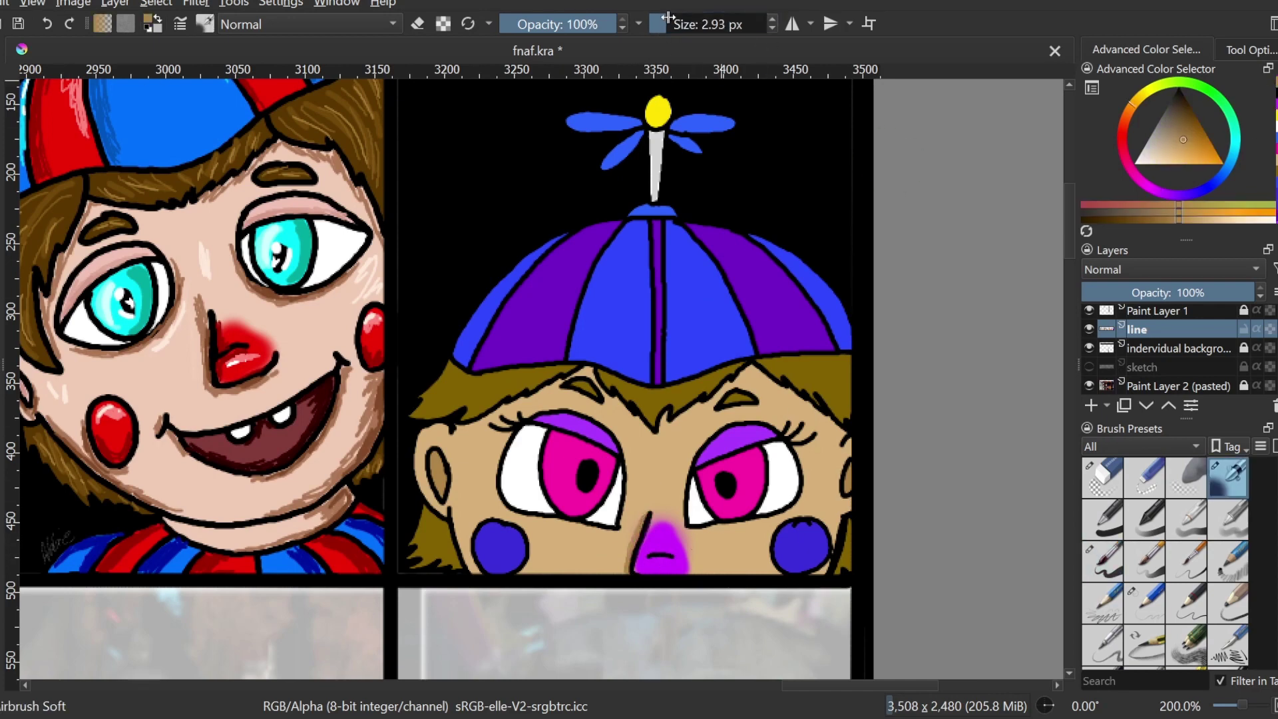
left_click_drag(668, 17, 671, 17)
mouse_move(696, 537)
left_mouse_down()
mouse_move(806, 507)
mouse_move(806, 454)
left_mouse_up()
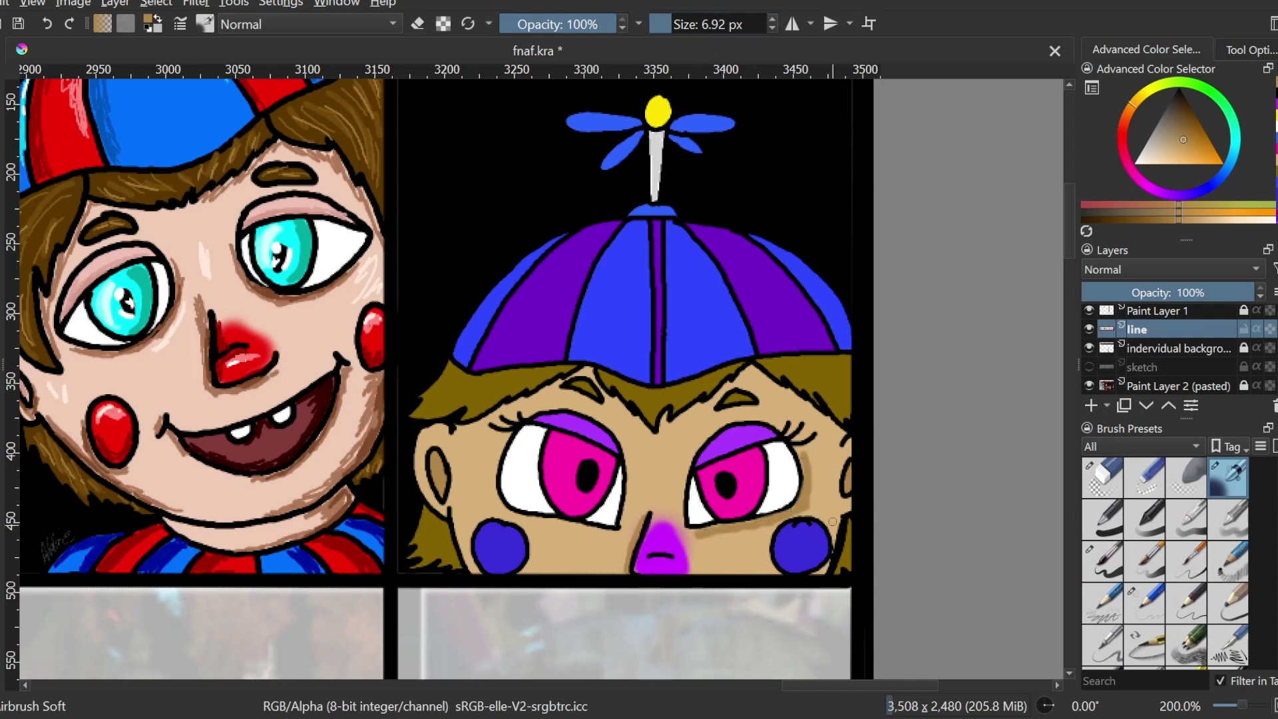
mouse_move(769, 392)
left_mouse_down()
mouse_move(809, 419)
mouse_move(840, 433)
left_mouse_up()
left_click_drag(740, 374, 832, 436)
mouse_move(663, 438)
left_mouse_down()
mouse_move(668, 421)
mouse_move(704, 405)
mouse_move(685, 493)
mouse_move(694, 537)
left_mouse_up()
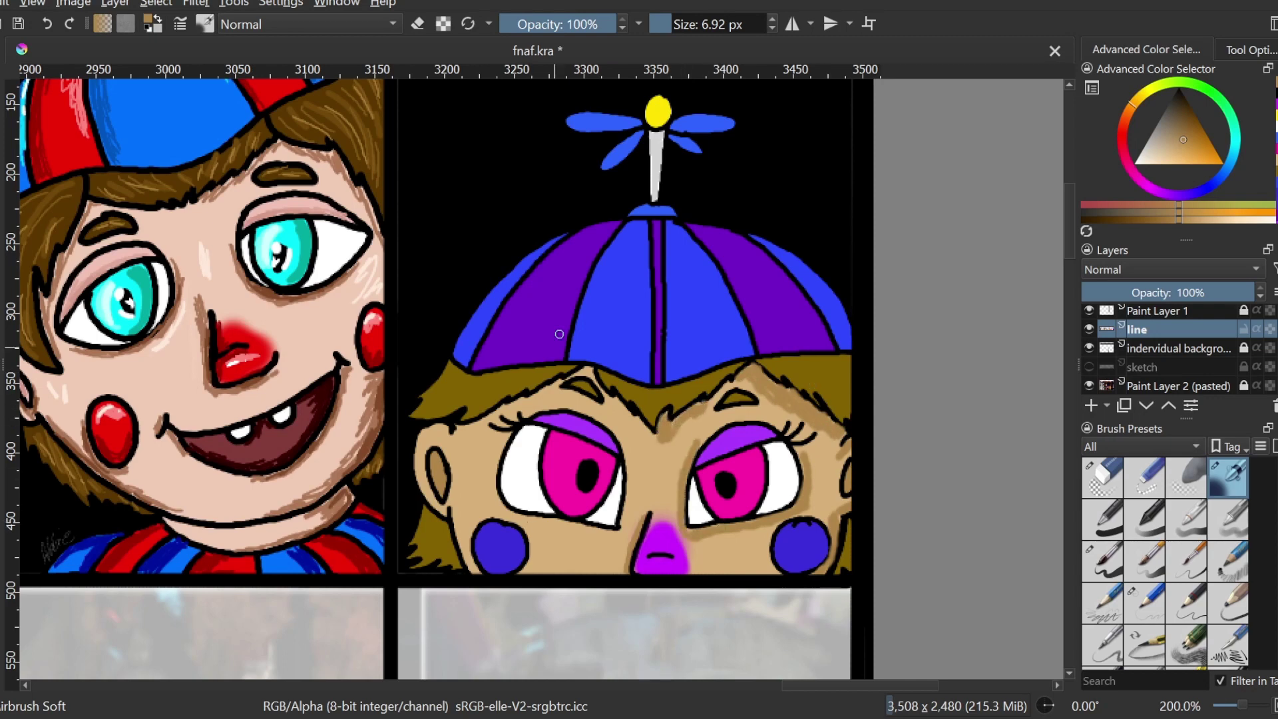
Airbrush soft brown shading around the left side of the face, the left cheek and above the nose at 5.15 px.
key("bracketleft")
key("bracketleft")
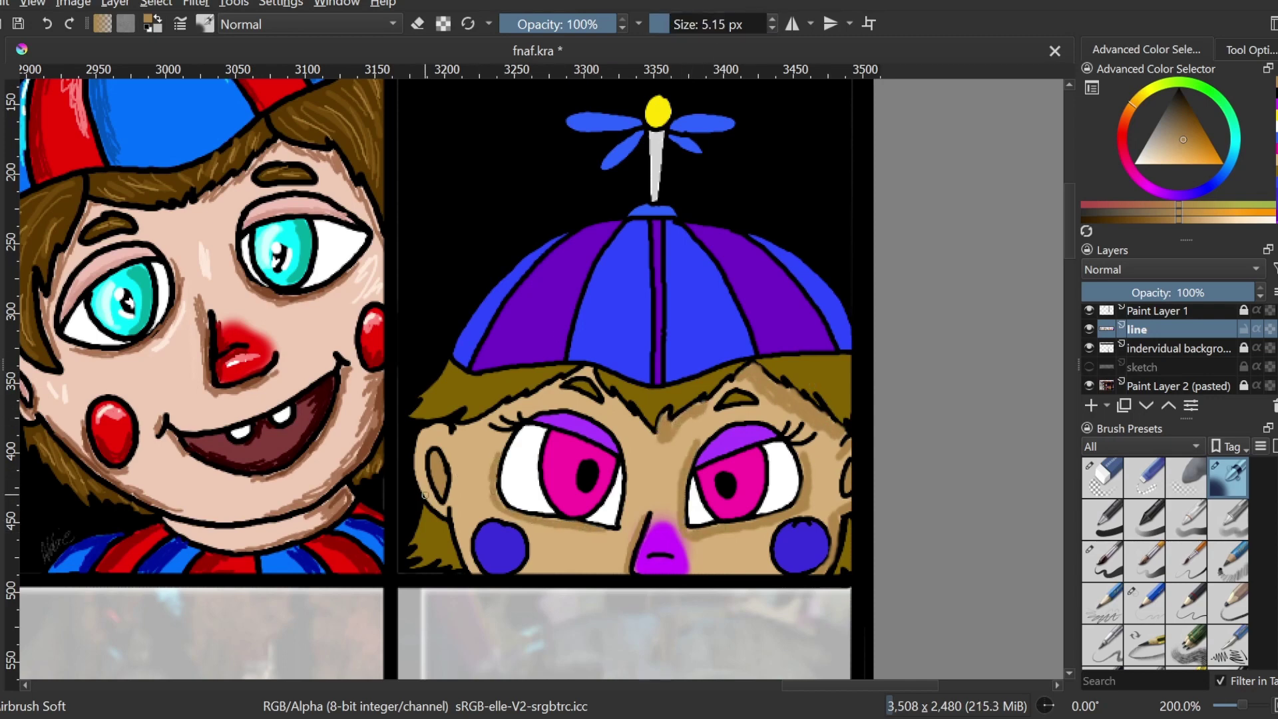
mouse_move(459, 469)
left_mouse_down()
mouse_move(469, 572)
mouse_move(460, 426)
mouse_move(474, 440)
mouse_move(431, 466)
mouse_move(494, 413)
left_mouse_up()
mouse_move(540, 552)
left_mouse_down()
mouse_move(527, 571)
mouse_move(541, 541)
mouse_move(573, 571)
left_mouse_up()
left_click_drag(637, 523, 659, 504)
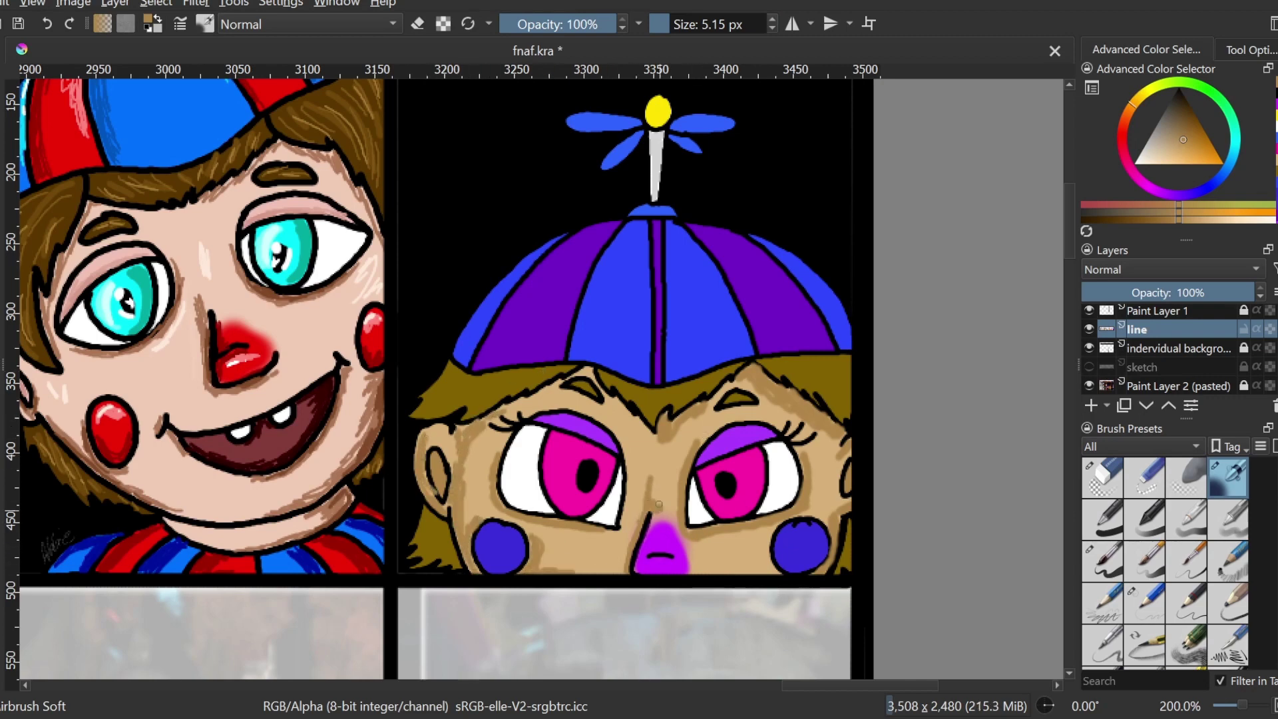
Re-ink the left ear's inner outline in black with the Basic-5 Size brush.
key("d")
key("slash")
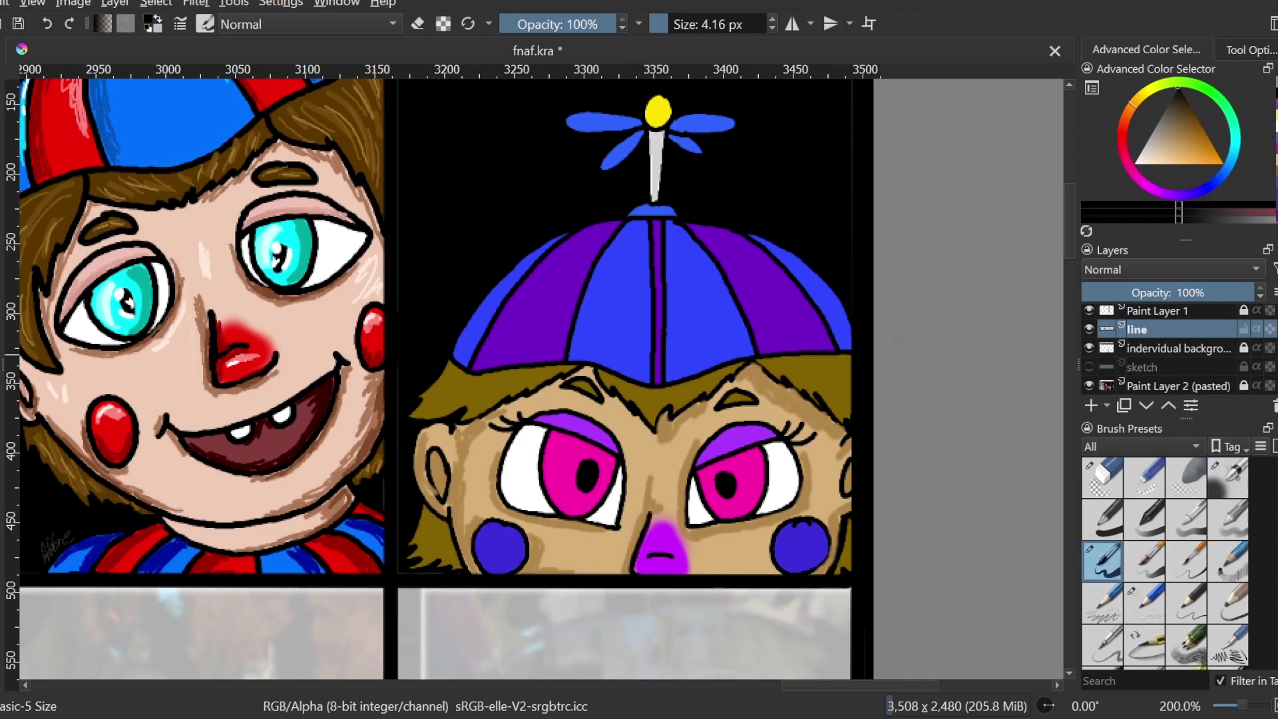
left_click_drag(430, 452, 441, 501)
Paint darker brown shadow strokes around the eyes, cheeks, ear and hairline with a 2.93 px brush.
left_click_drag(674, 21, 668, 21)
left_click(1276, 93)
left_click(1162, 221)
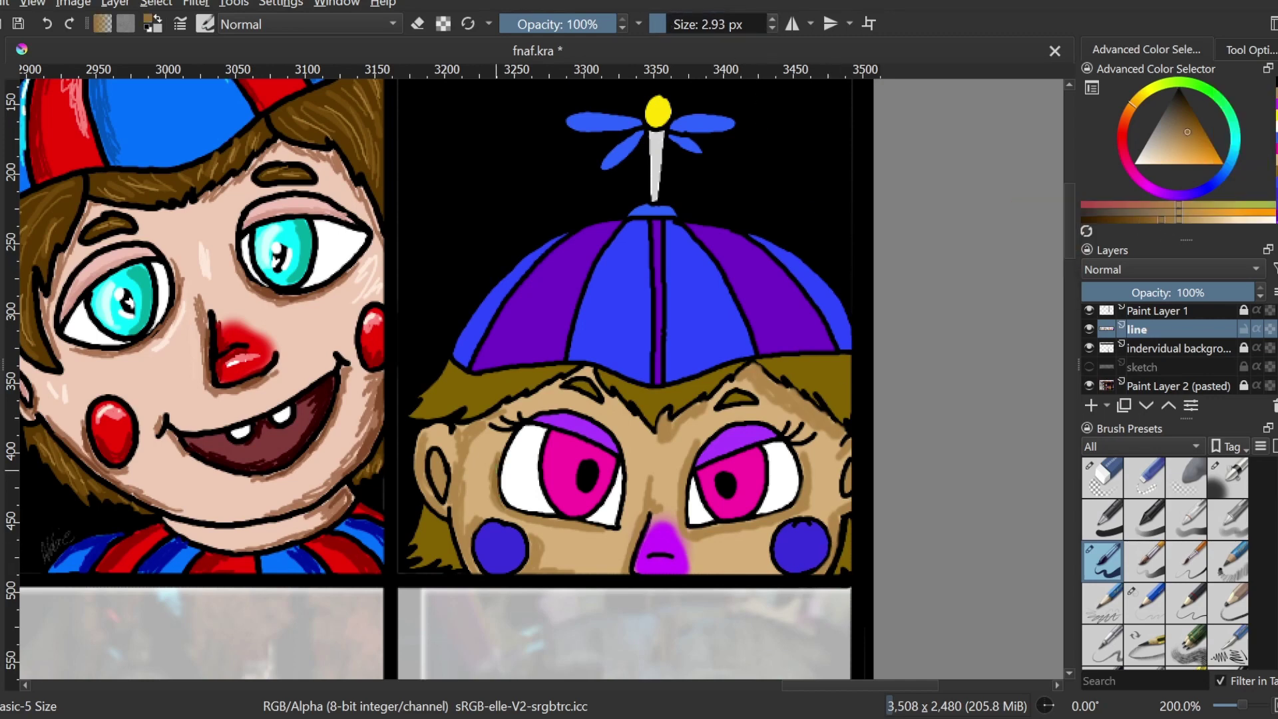
mouse_move(525, 516)
left_mouse_down()
mouse_move(565, 523)
mouse_move(532, 541)
mouse_move(456, 534)
mouse_move(454, 485)
mouse_move(419, 471)
mouse_move(418, 433)
left_mouse_up()
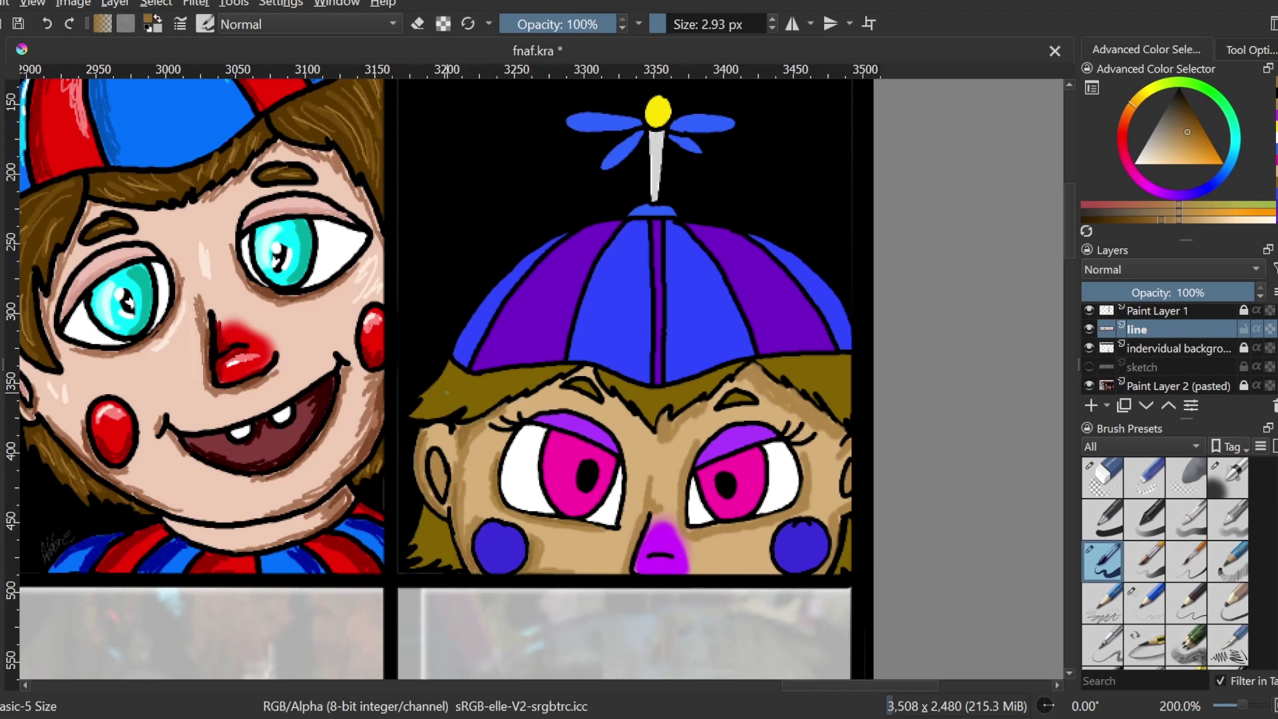
left_click_drag(684, 492, 689, 464)
left_click_drag(690, 530, 767, 520)
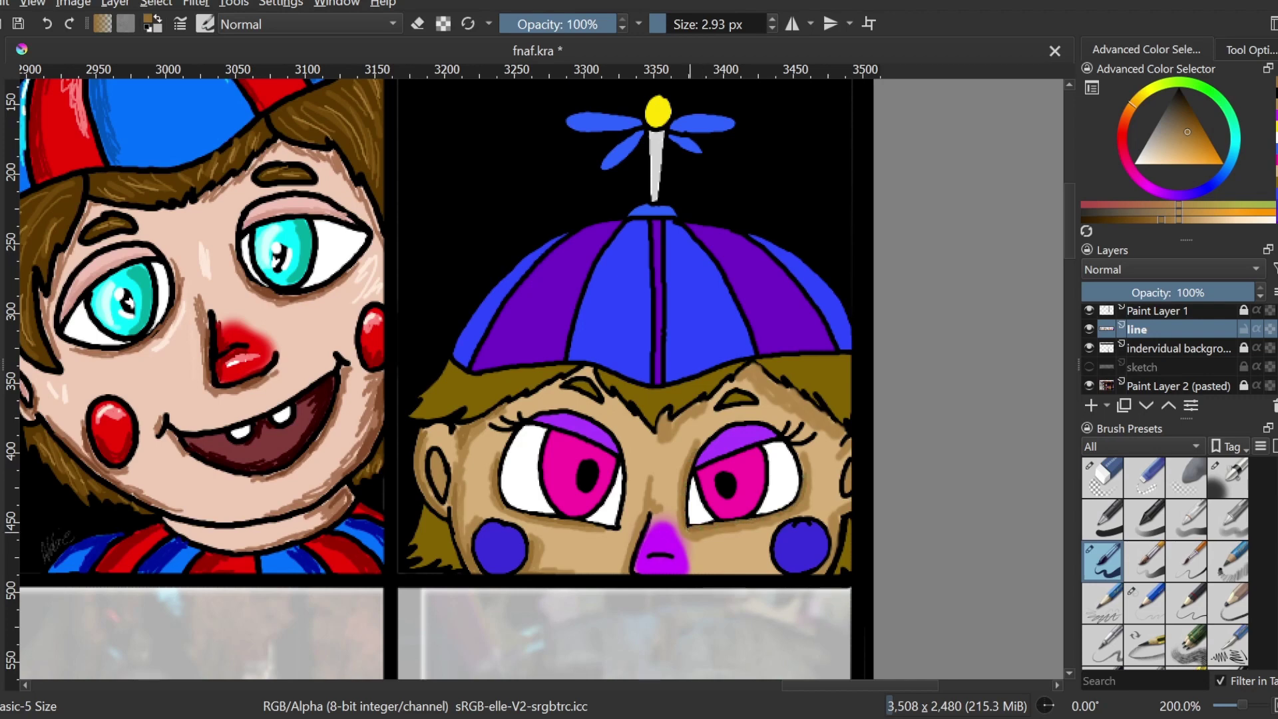
left_click_drag(755, 375, 823, 419)
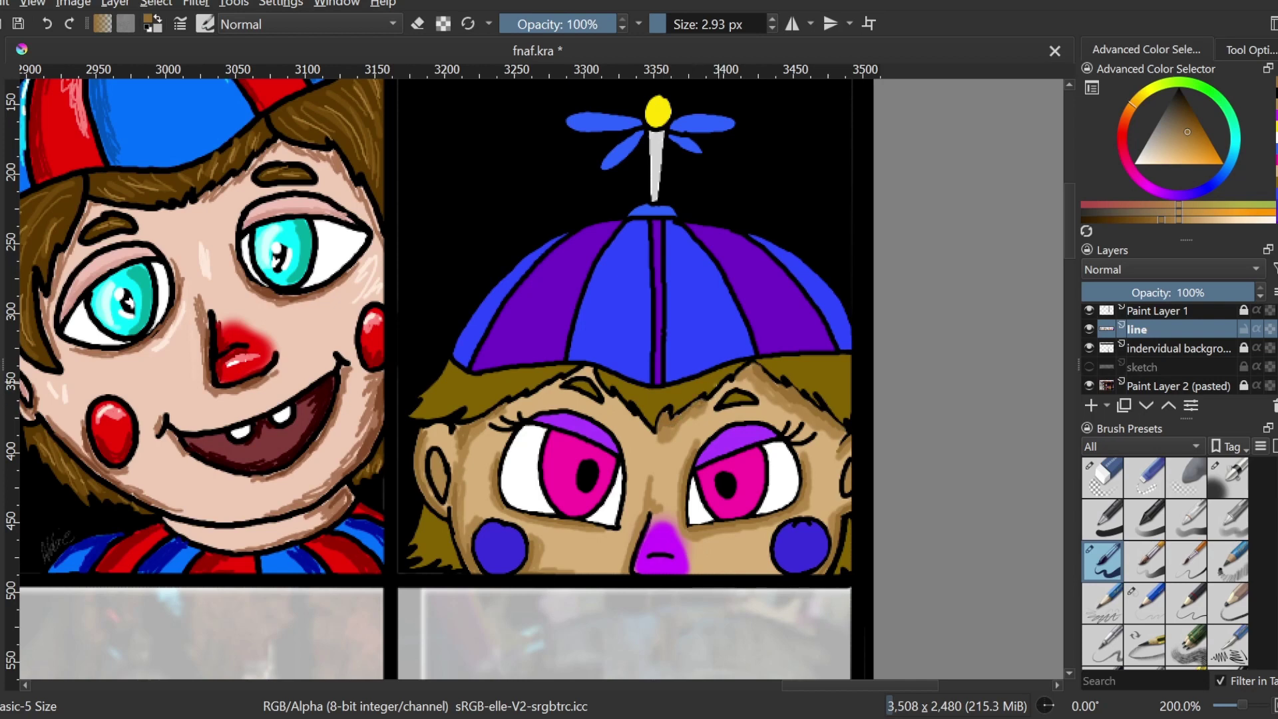
key("d")
left_click_drag(753, 361, 764, 370)
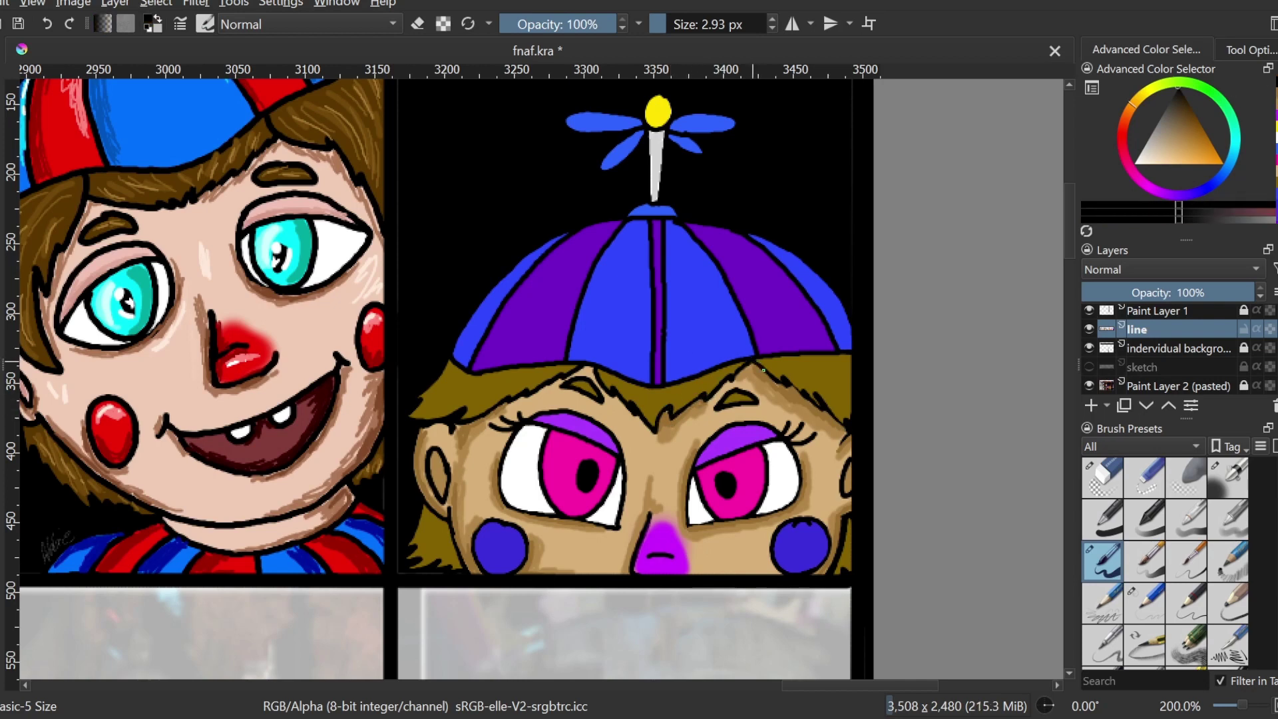
key("ctrl+z")
Deepen the face shadows with a darker brown and re-ink the lower outlines of both eyes in black.
left_click(1190, 124)
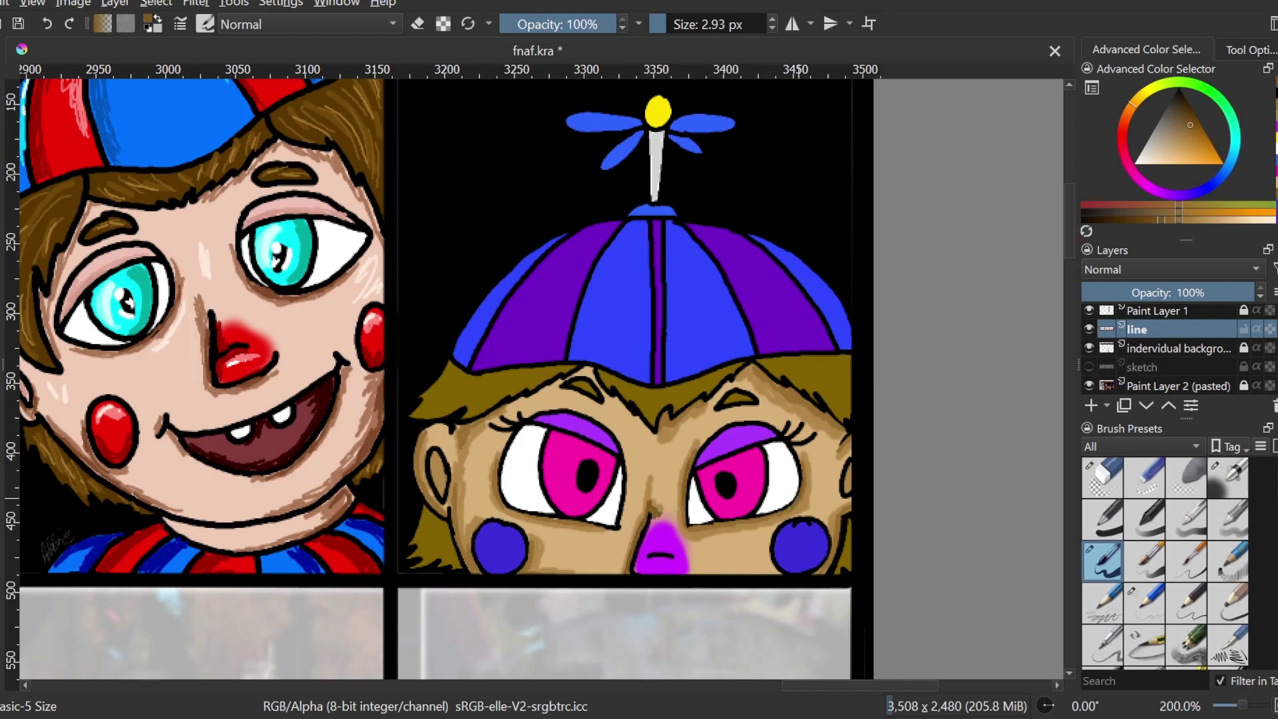
left_click_drag(802, 383, 813, 402)
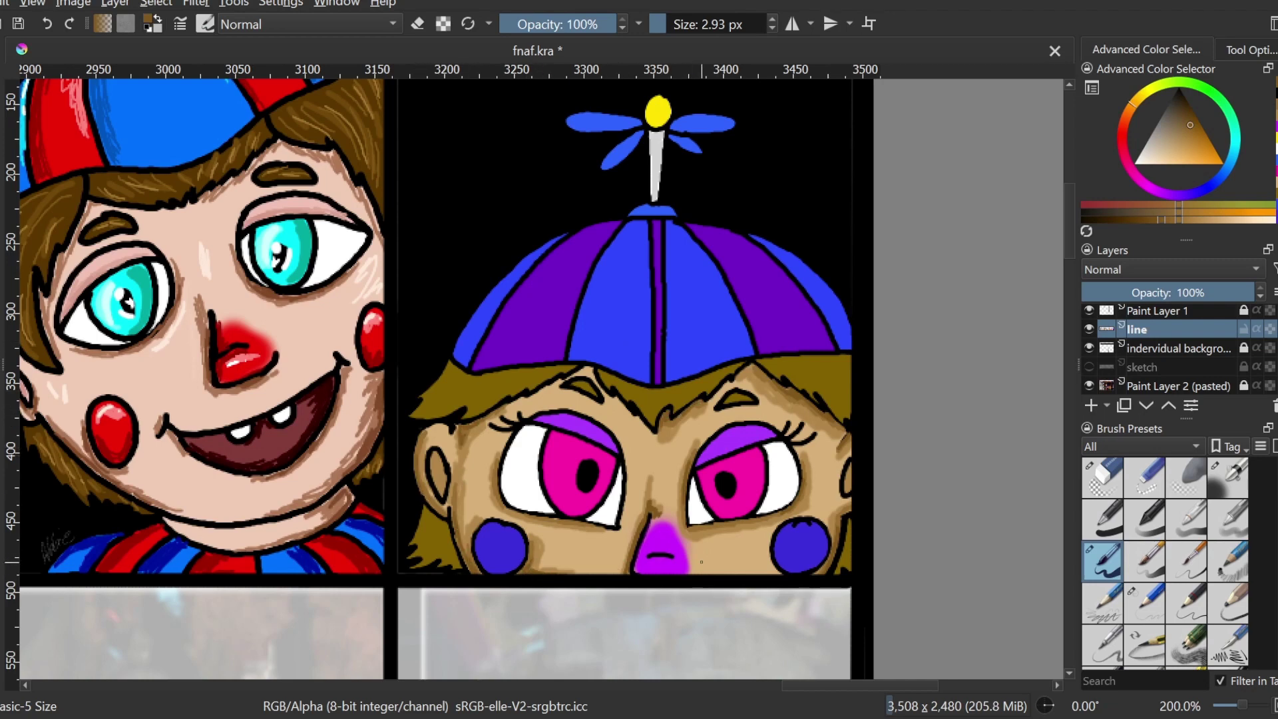
key("d")
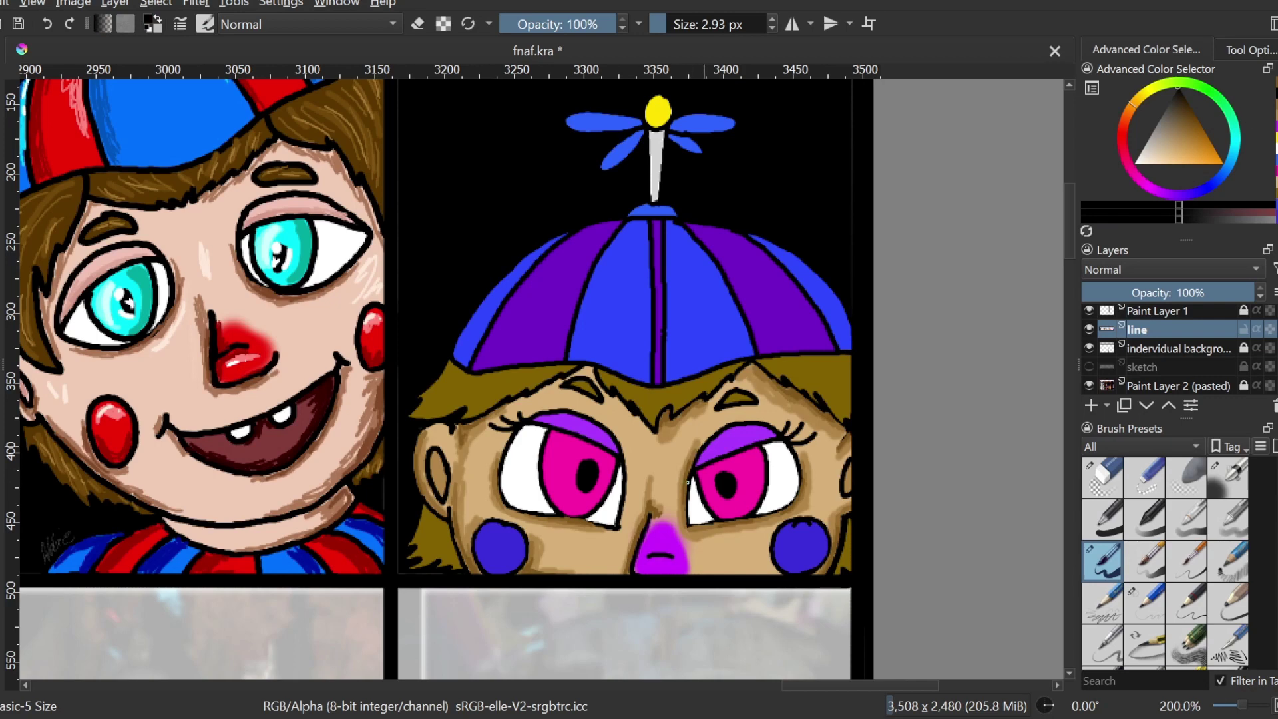
mouse_move(689, 527)
left_mouse_down()
mouse_move(788, 507)
mouse_move(800, 480)
left_mouse_up()
left_click_drag(556, 513, 600, 527)
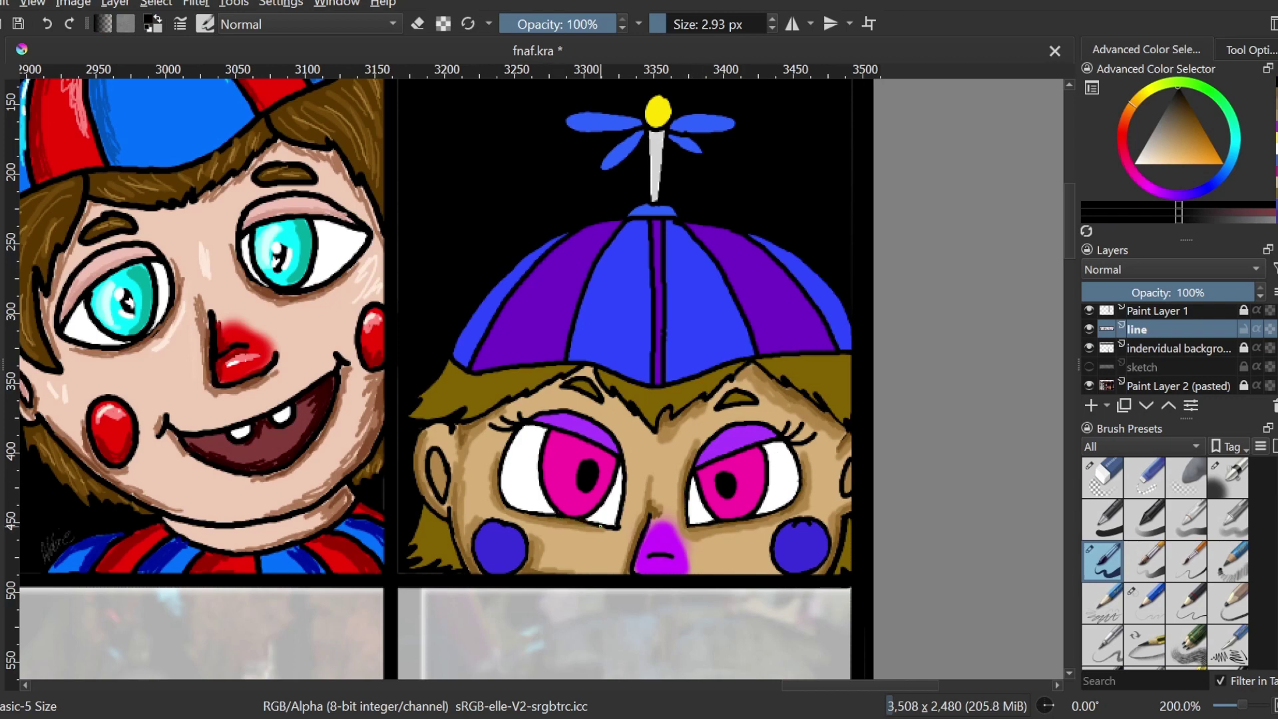
Paint pale tan highlights on the bridge of the nose and beside the right eye.
left_click(1276, 110)
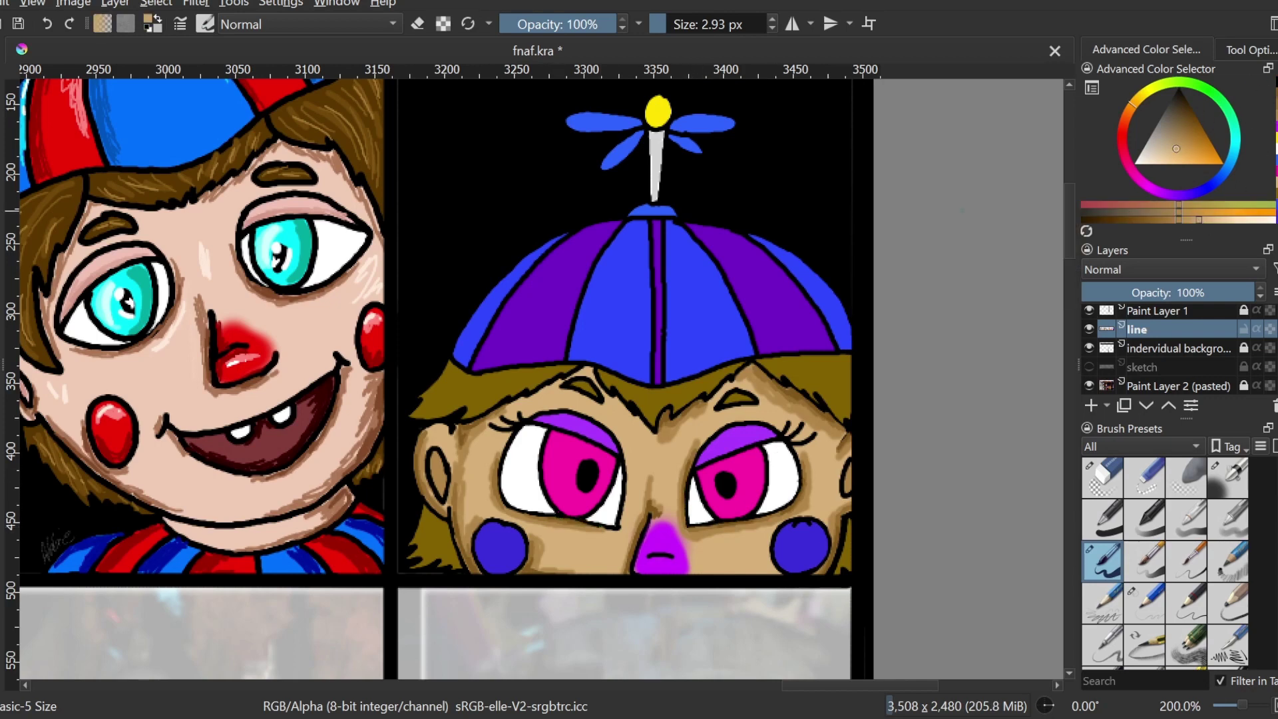
mouse_move(634, 459)
left_mouse_down()
mouse_move(634, 476)
mouse_move(662, 494)
left_mouse_up()
left_click(47, 24)
left_click(1230, 220)
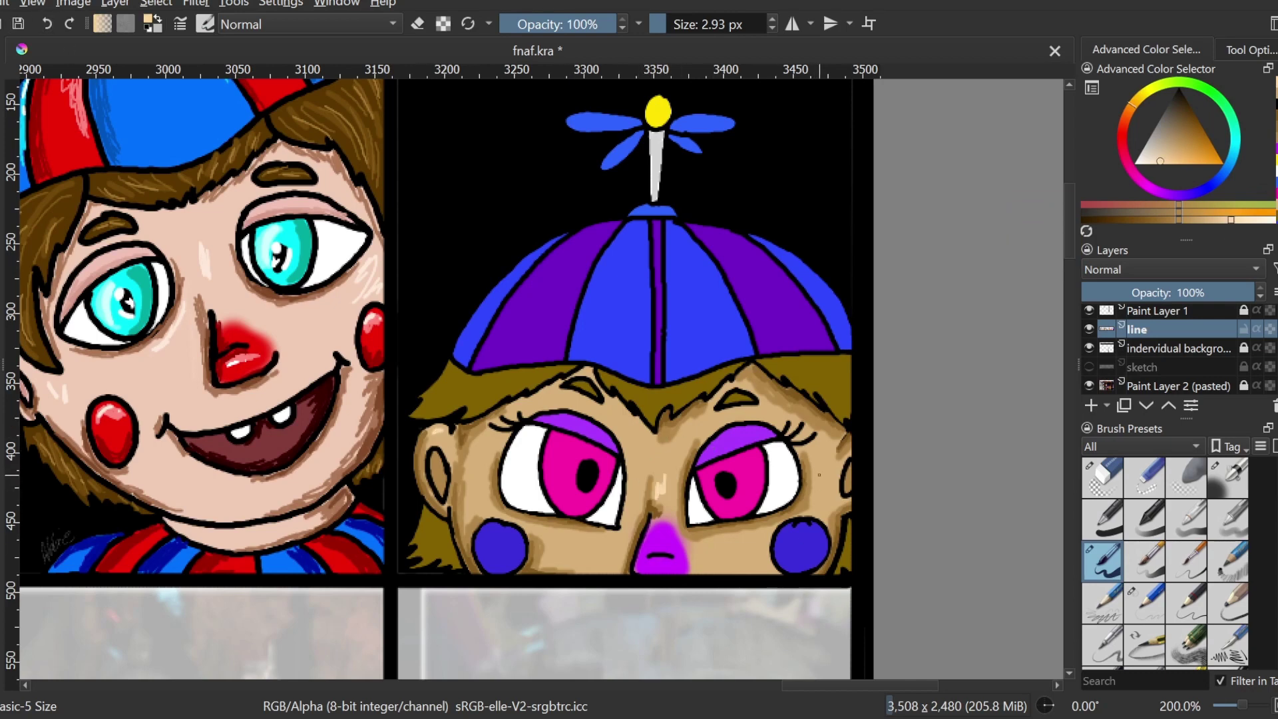
left_click_drag(818, 501, 829, 481)
Paint light purple highlights on the purple nose.
left_click(1277, 148)
left_click_drag(1242, 219, 1272, 220)
mouse_move(668, 559)
left_mouse_down()
mouse_move(650, 561)
mouse_move(671, 563)
mouse_move(664, 550)
left_mouse_up()
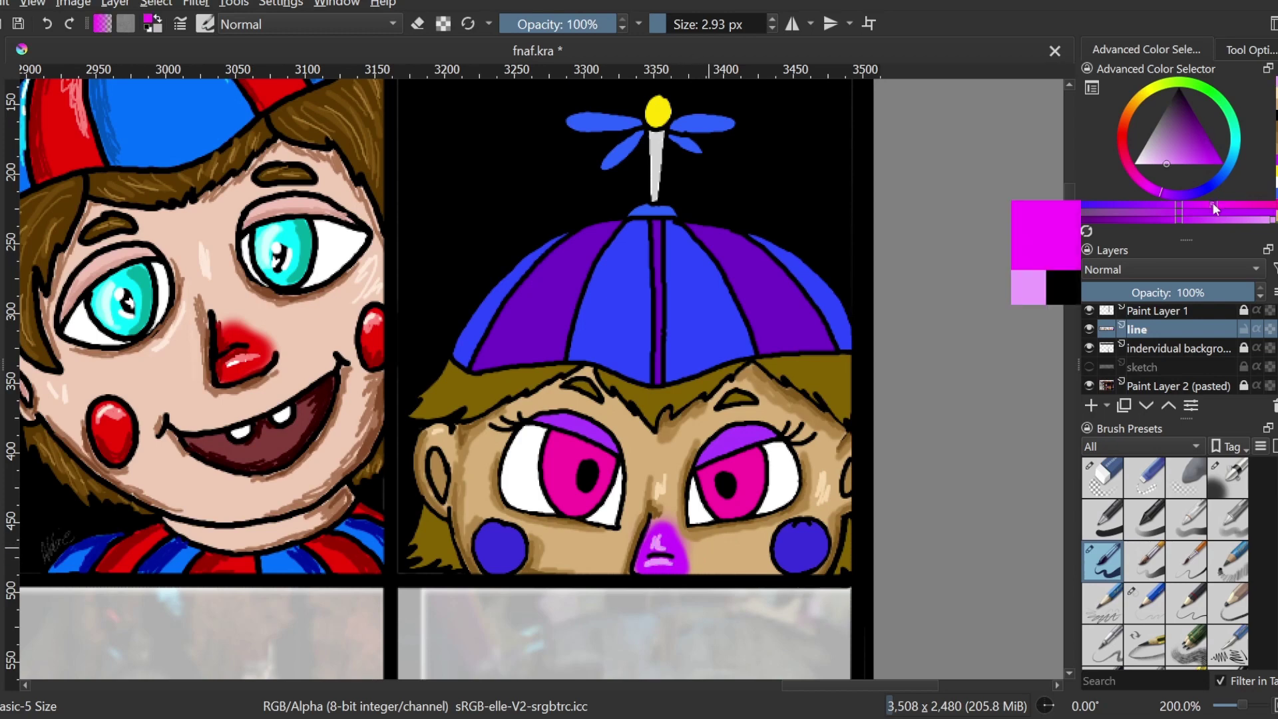
Add white shine strokes to the nose, the skin beside the right eye and the top of the left ear.
left_click(663, 543, "ctrl")
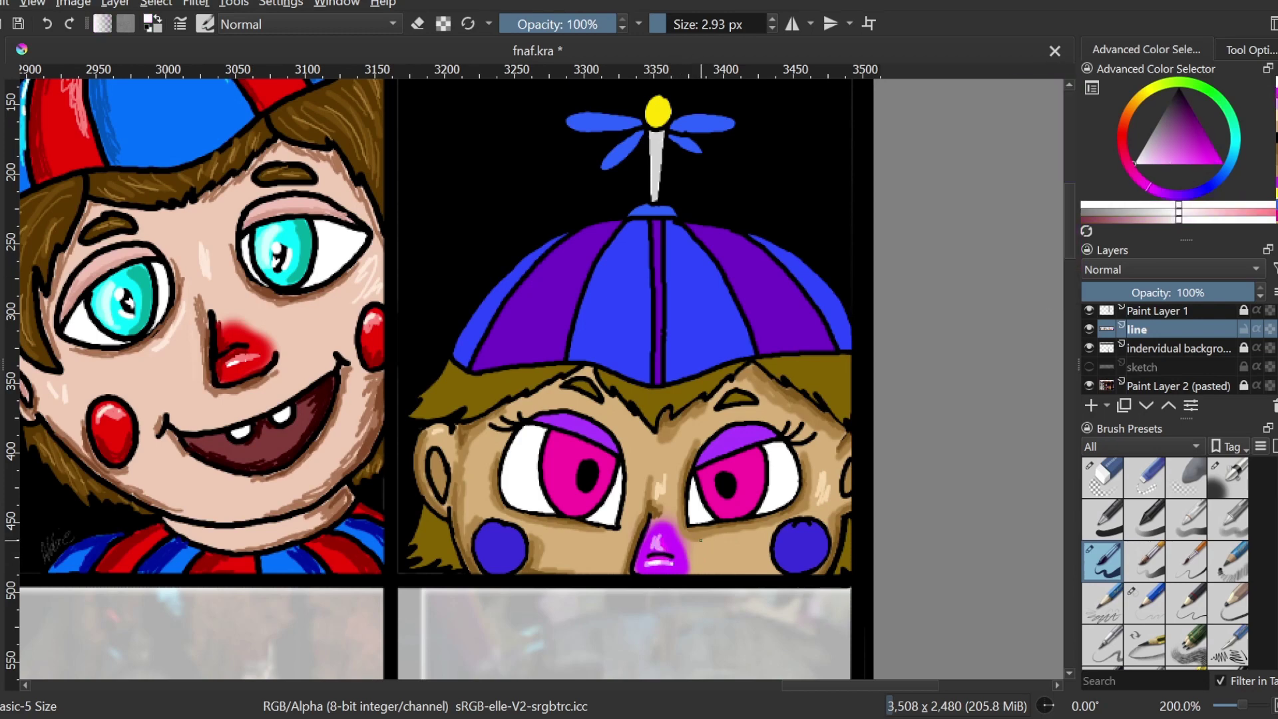
left_click_drag(827, 478, 824, 497)
left_click_drag(447, 430, 432, 432)
left_click(1277, 126)
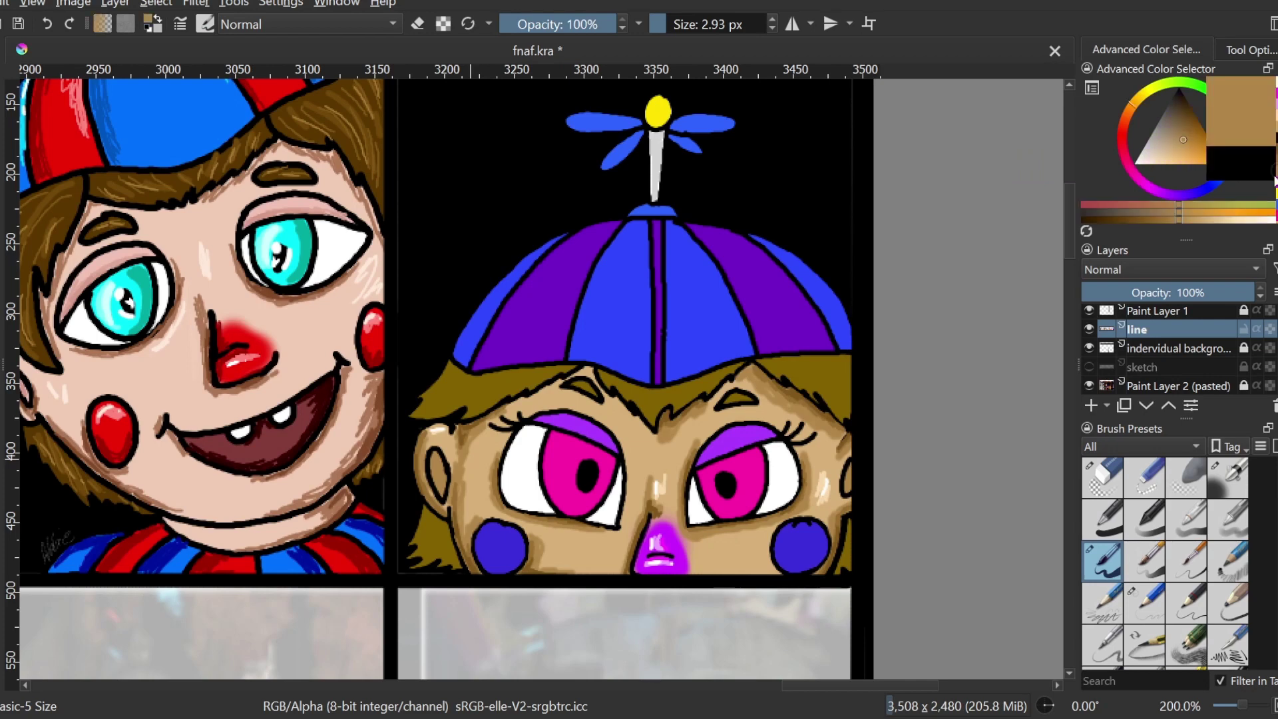
left_click_drag(1162, 205, 1142, 204)
left_click_drag(450, 375, 424, 408)
left_click_drag(459, 382, 447, 399)
left_click(46, 24)
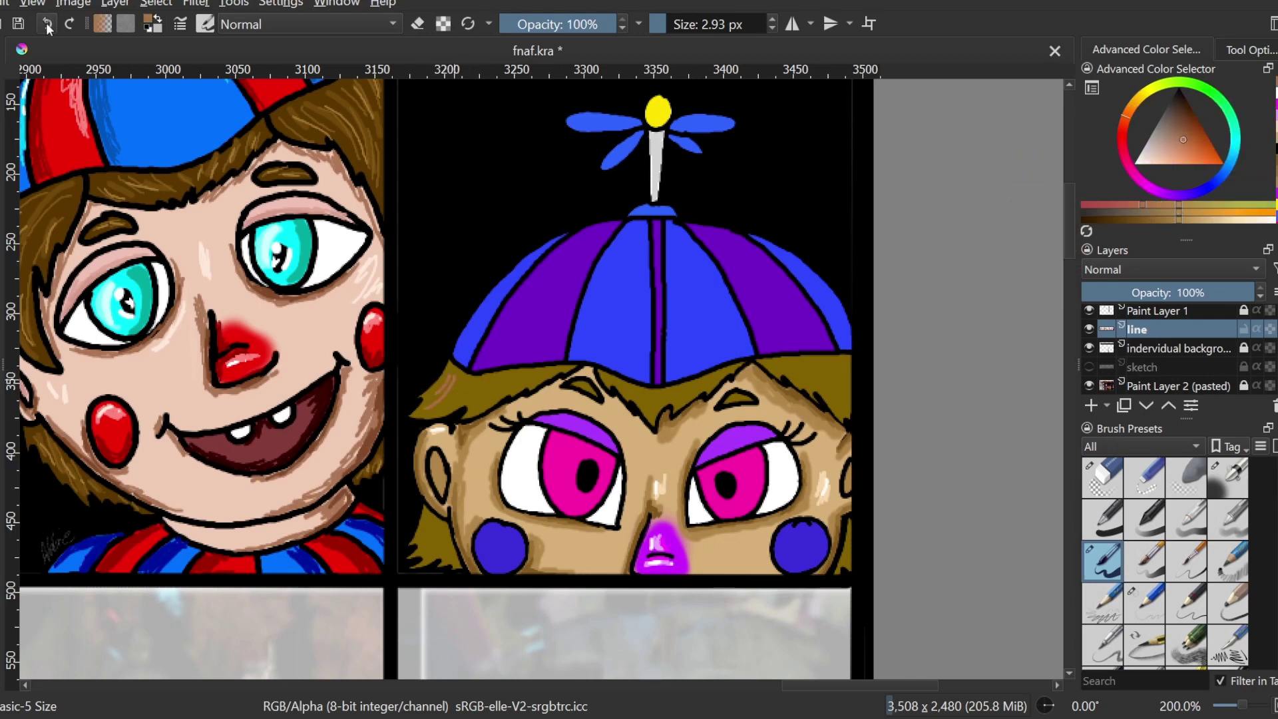
left_click(47, 24)
key("f")
left_click(474, 390)
left_click(46, 24)
Sample the hair colour, lighten it to a golden tone and paint hair strands across the fringe under the cap.
key("p")
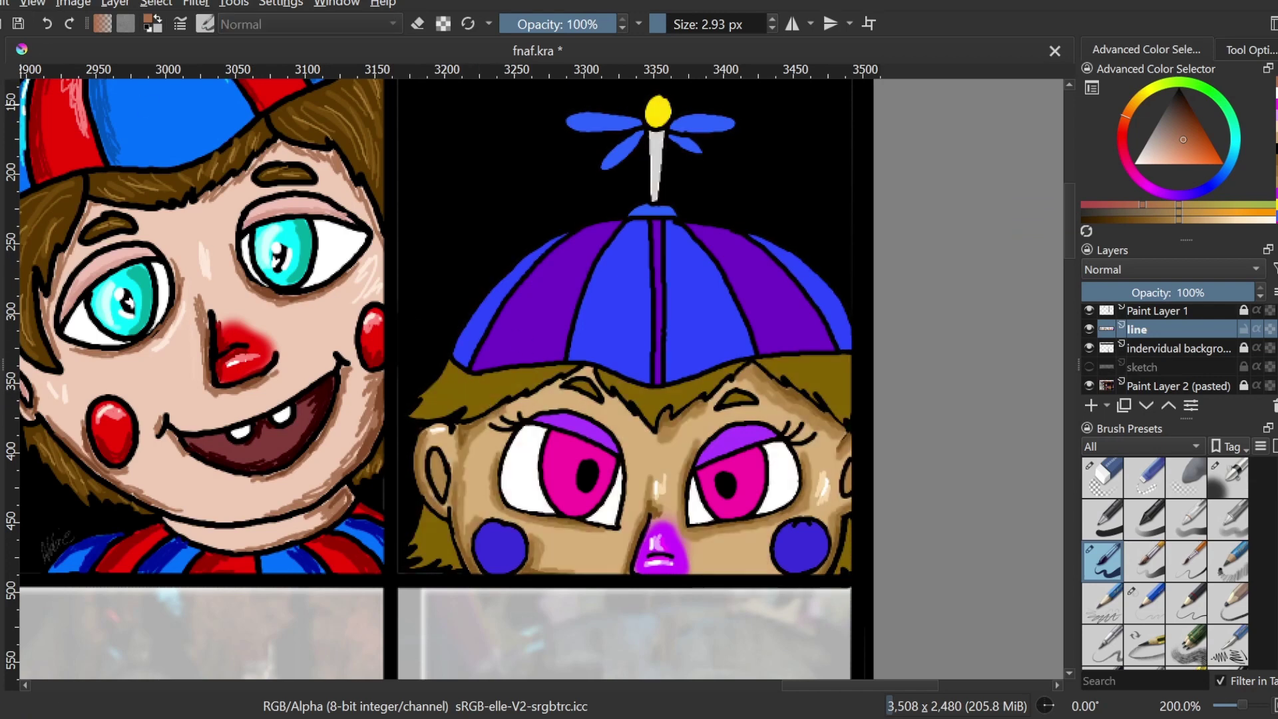
left_click(477, 374)
key("f")
left_click(1224, 219)
mouse_move(429, 405)
left_mouse_down()
mouse_move(456, 370)
mouse_move(467, 384)
mouse_move(527, 373)
mouse_move(636, 399)
mouse_move(813, 361)
left_mouse_up()
left_click_drag(809, 408, 851, 356)
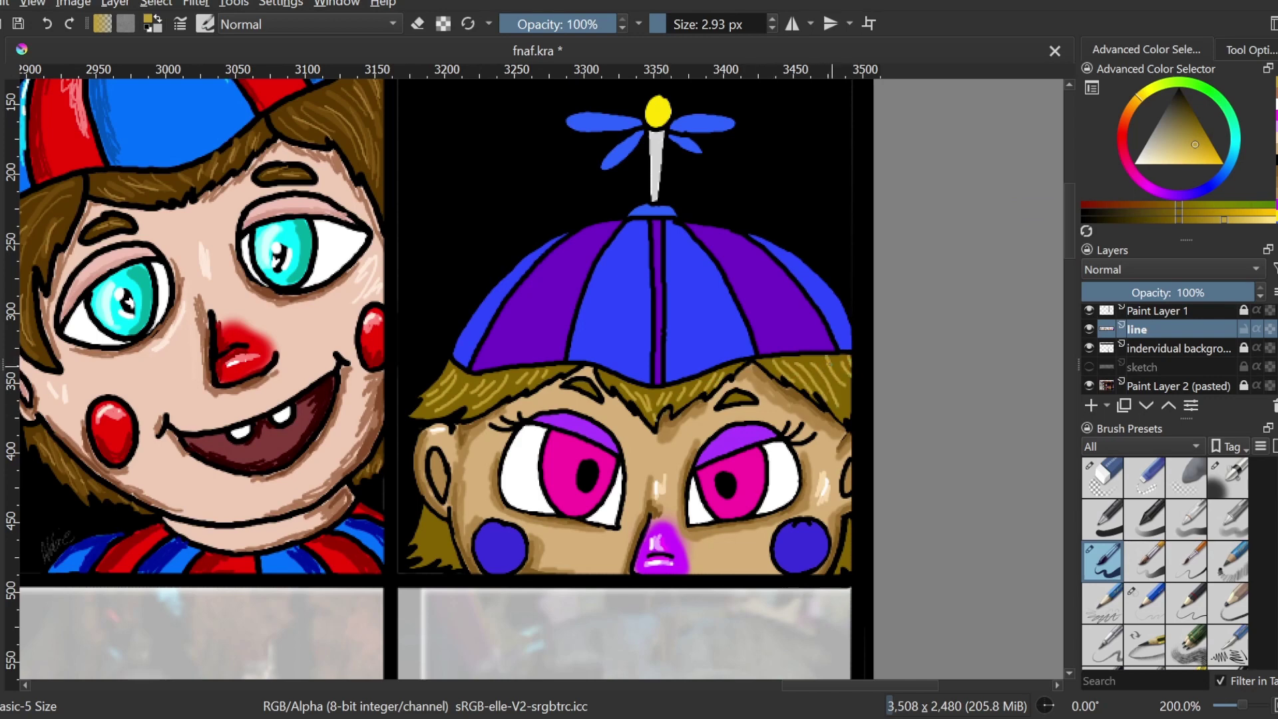
left_click_drag(846, 412, 852, 398)
Paint golden strands in the lower hair on both sides of the face.
mouse_move(418, 549)
left_mouse_down()
mouse_move(434, 515)
mouse_move(445, 526)
left_mouse_up()
left_click_drag(447, 564, 454, 546)
left_click_drag(427, 562, 435, 547)
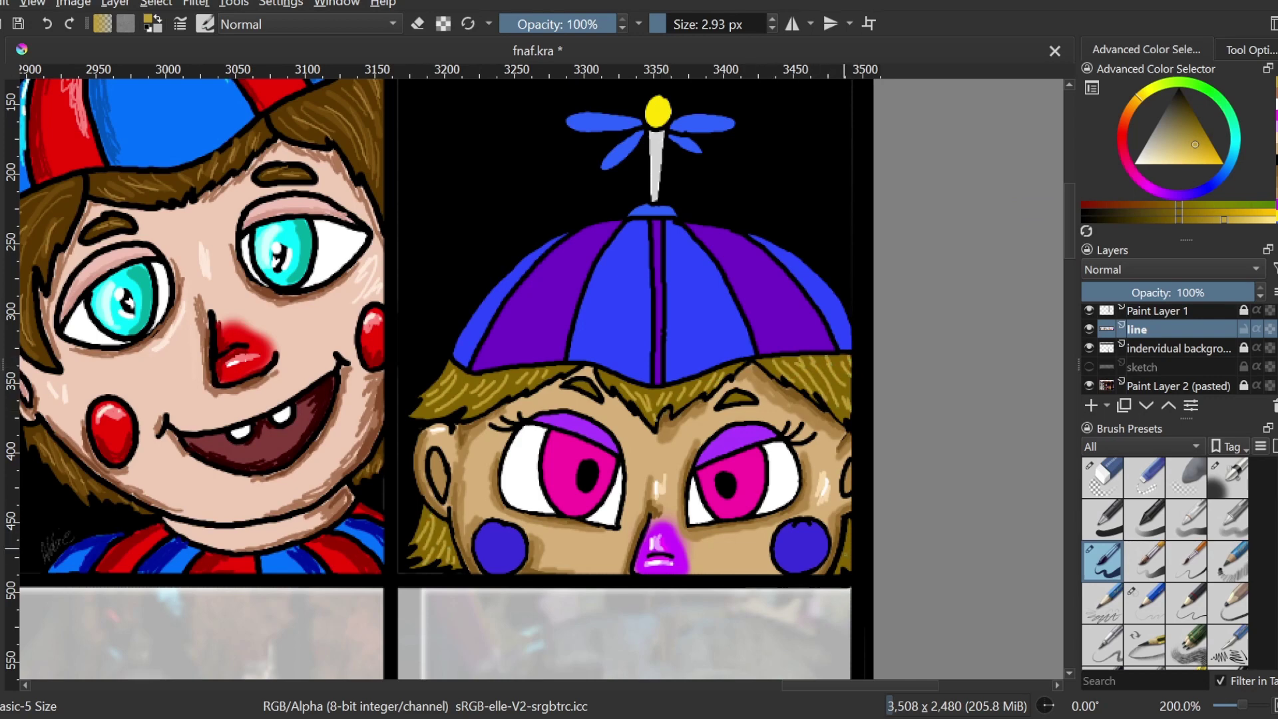
left_click_drag(841, 570, 850, 546)
left_click_drag(847, 549, 852, 534)
Add brighter pale-yellow highlight strands along the fringe under the cap.
left_click(731, 398, "ctrl")
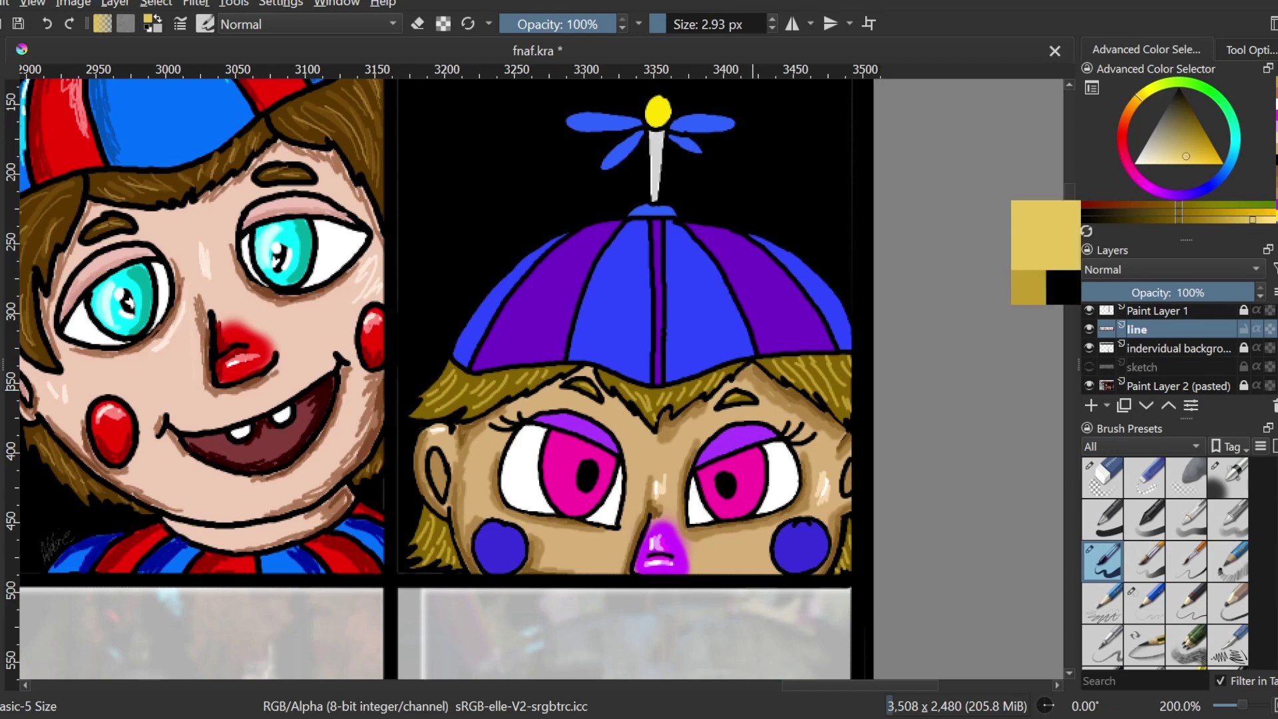
left_click_drag(504, 376, 486, 403)
left_click_drag(634, 396, 653, 412)
left_click_drag(827, 374, 842, 402)
left_click_drag(839, 370, 850, 403)
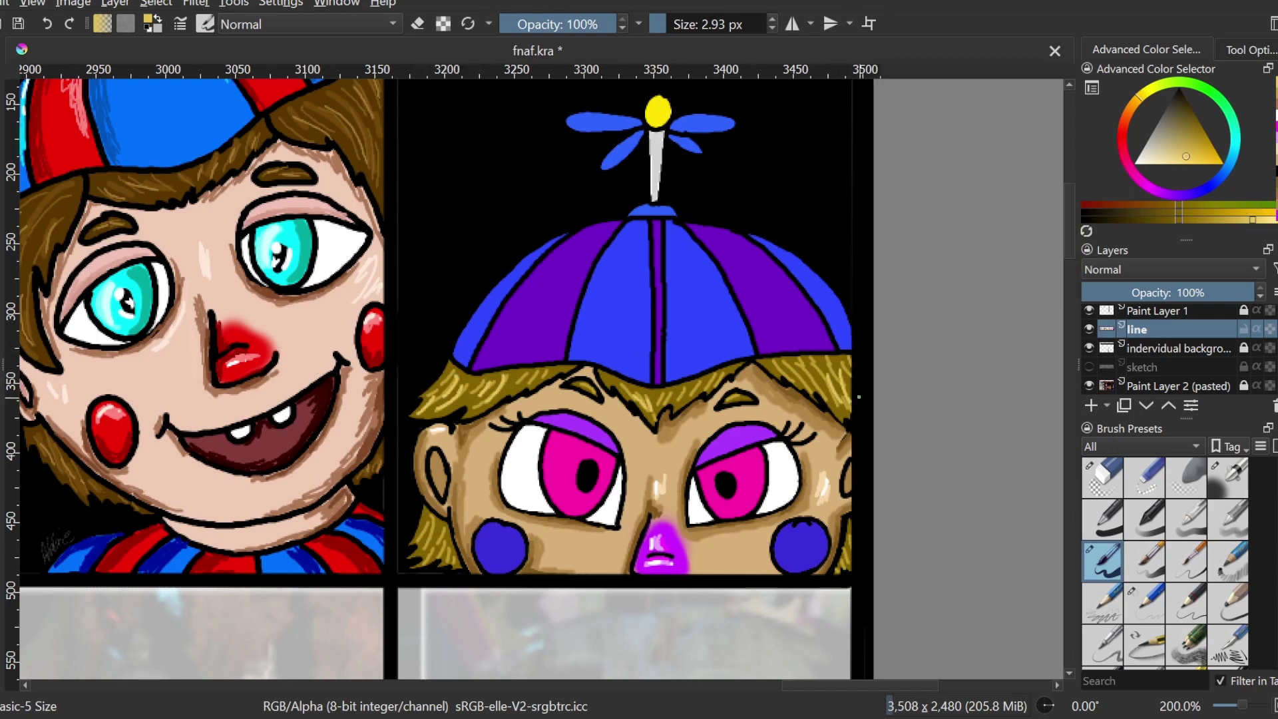
Paint dark-brown strands into the lower hair beside the left ear and across the fringe under the cap.
left_click(1150, 221)
left_click_drag(432, 530, 431, 560)
left_click_drag(450, 546, 448, 562)
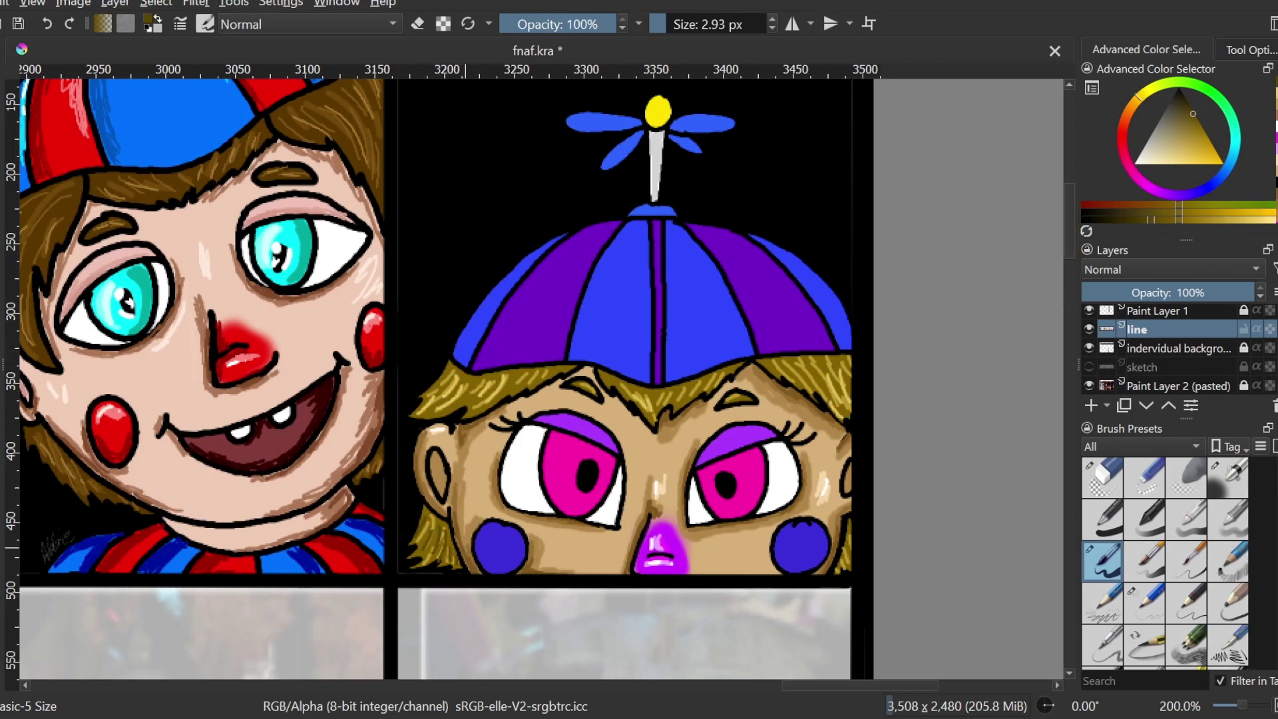
left_click_drag(515, 373, 492, 387)
left_click_drag(546, 371, 528, 385)
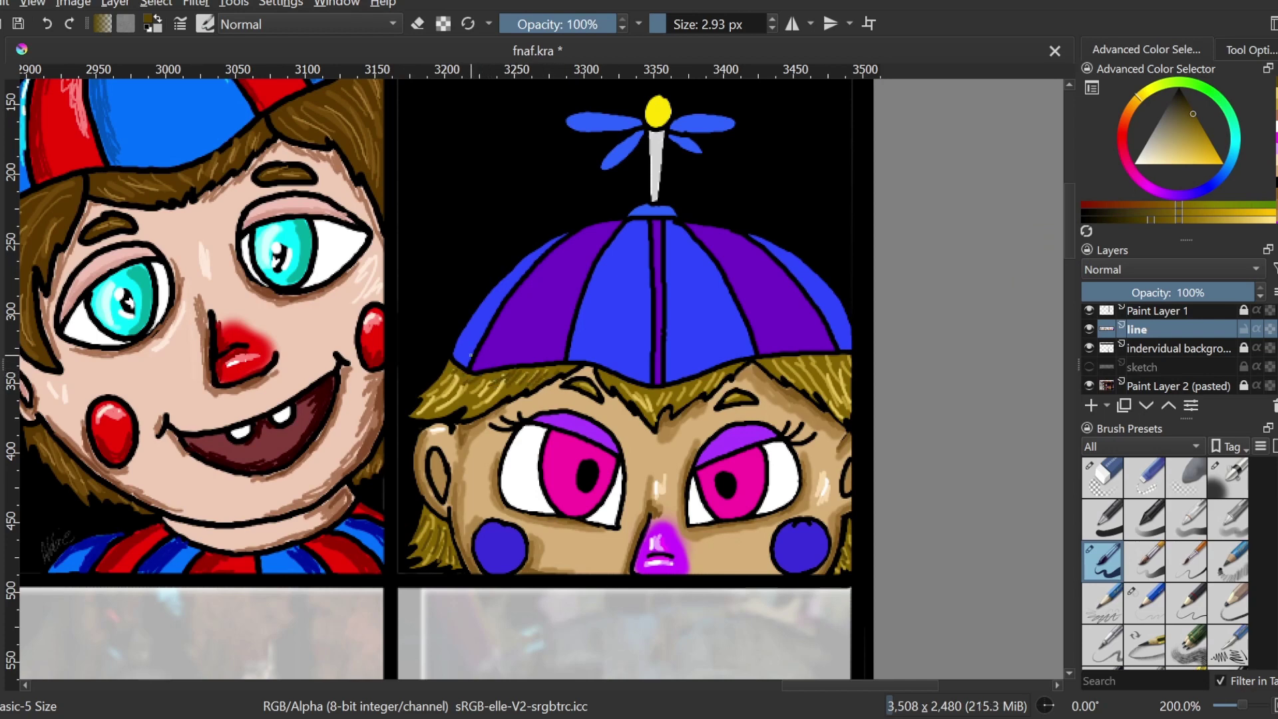
left_click_drag(618, 403, 644, 381)
left_click_drag(775, 363, 793, 375)
mouse_move(792, 362)
left_mouse_down()
mouse_move(811, 377)
mouse_move(830, 372)
left_mouse_up()
left_click_drag(833, 356, 852, 367)
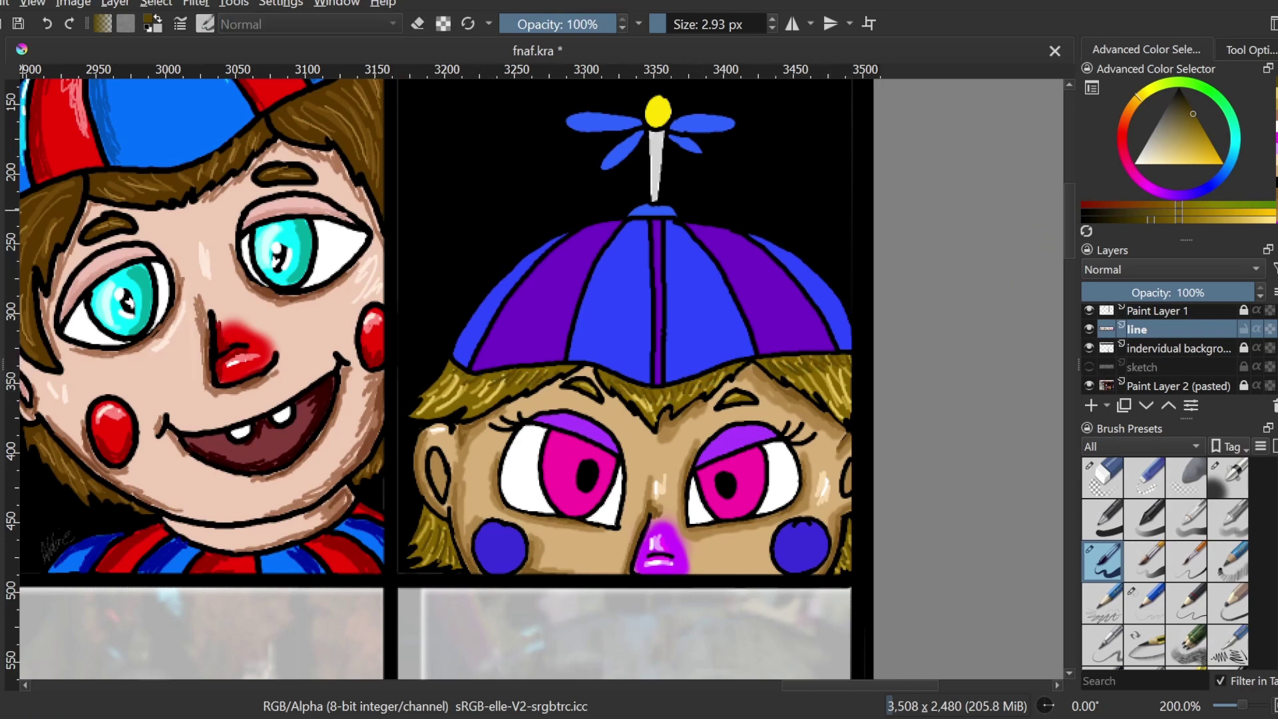
Sample the cap's blue, lighten it and paint light-blue highlight strokes at the upper ends of the blue cap panels.
left_click(501, 286, "ctrl")
left_click(1150, 205)
left_click_drag(1149, 205, 1116, 204)
mouse_move(622, 227)
left_mouse_down()
mouse_move(603, 287)
mouse_move(636, 280)
mouse_move(596, 290)
mouse_move(624, 260)
mouse_move(668, 269)
left_mouse_up()
left_click_drag(667, 223, 699, 261)
mouse_move(670, 235)
left_mouse_down()
mouse_move(681, 268)
mouse_move(706, 268)
left_mouse_up()
mouse_move(699, 247)
left_mouse_down()
mouse_move(713, 270)
mouse_move(814, 276)
left_mouse_up()
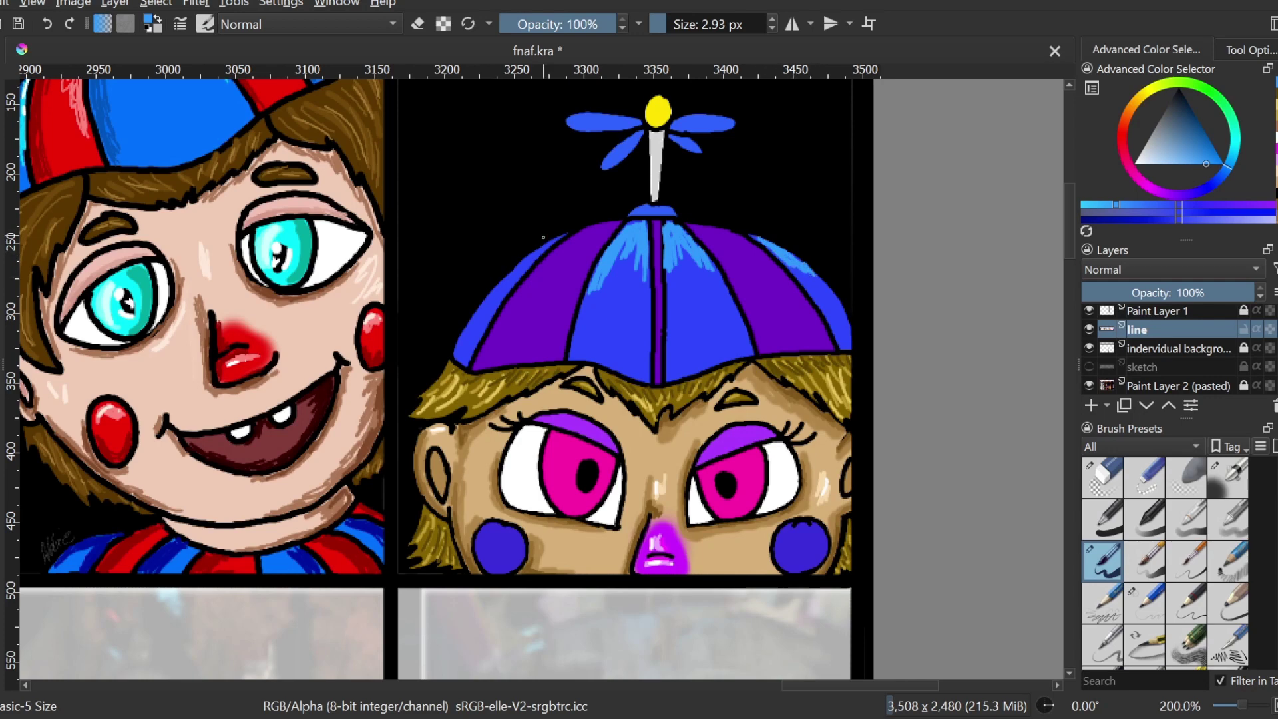
left_click_drag(556, 237, 531, 267)
Sample the cap's purple and paint lilac highlight strokes at the upper ends of the purple cap panels.
key("d")
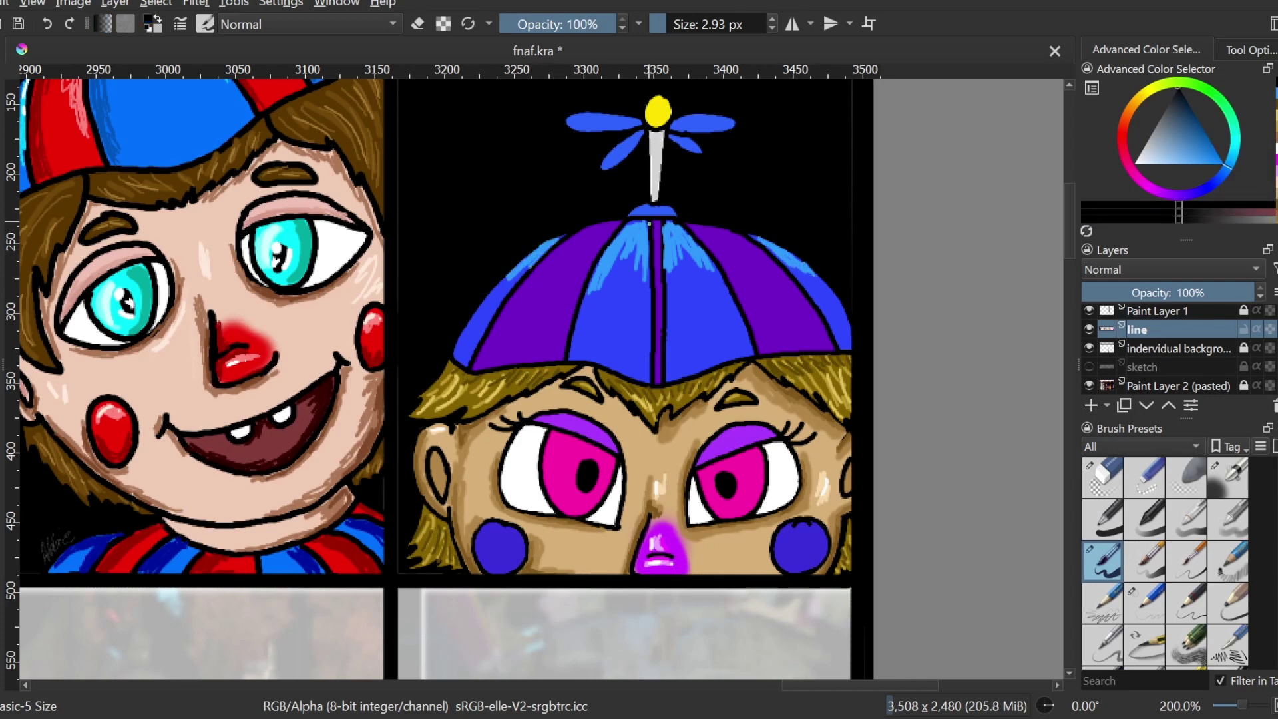
left_click(562, 253, "ctrl")
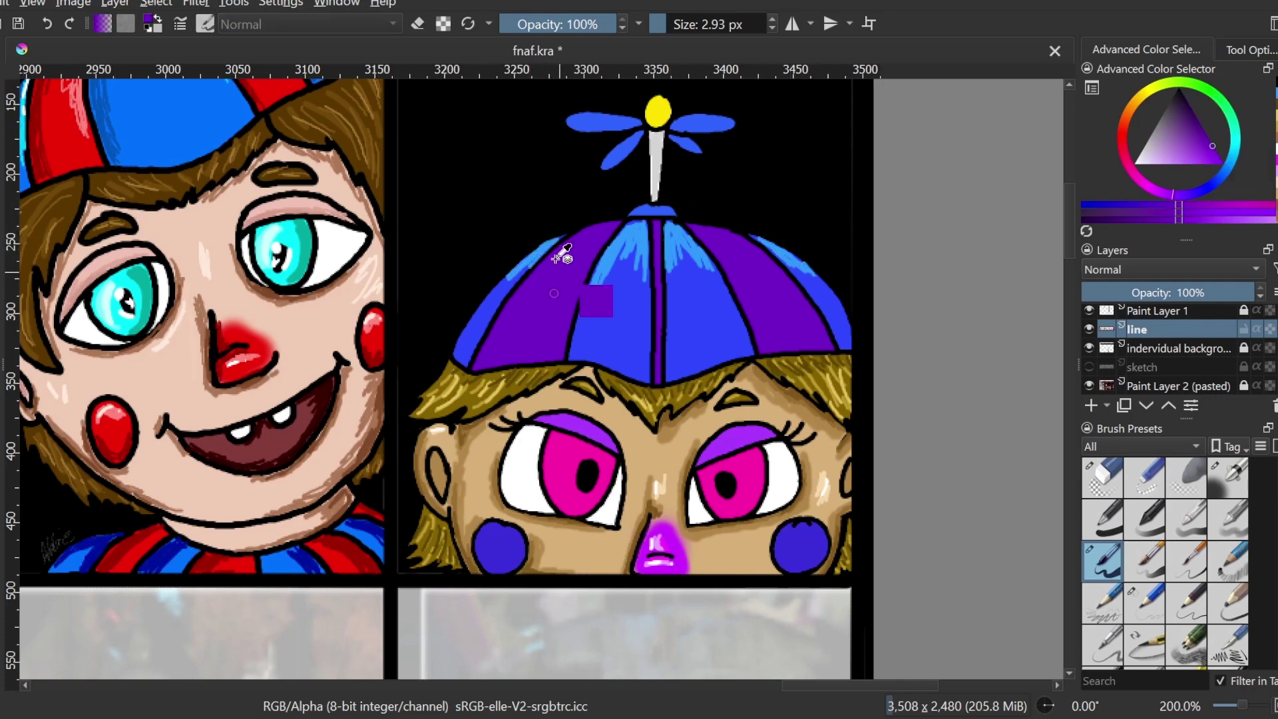
mouse_move(609, 225)
left_mouse_down()
mouse_move(585, 274)
mouse_move(553, 276)
mouse_move(587, 250)
left_mouse_up()
left_click_drag(658, 225, 659, 270)
mouse_move(702, 228)
left_mouse_down()
mouse_move(719, 258)
mouse_move(754, 257)
left_mouse_up()
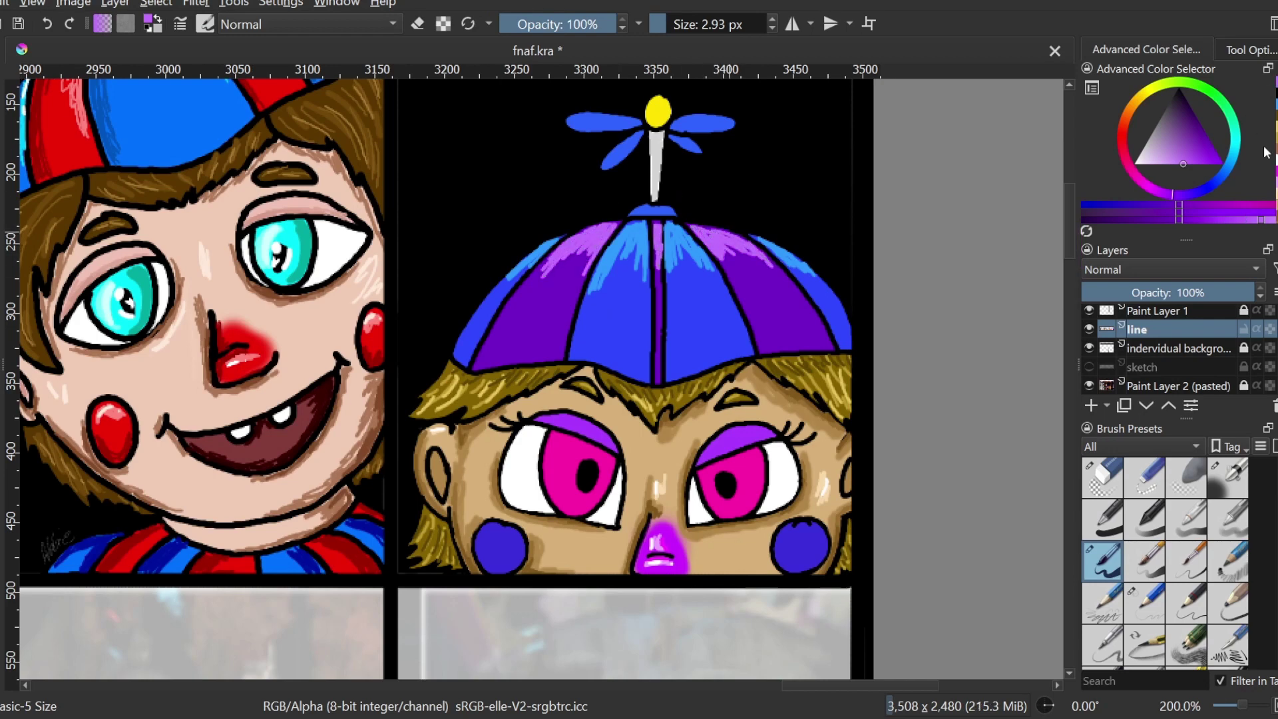
Add paler lilac, pale-blue and white shine strokes along the crown of the cap.
left_click(1161, 164)
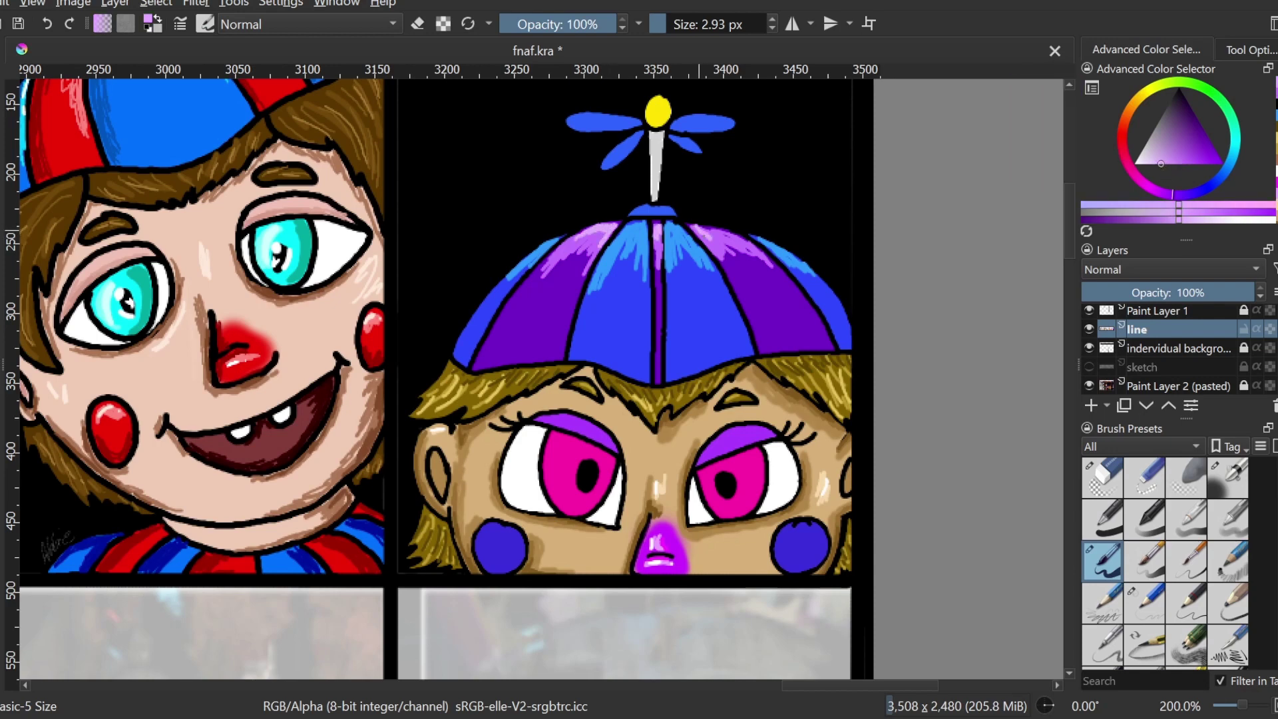
left_click(1230, 166)
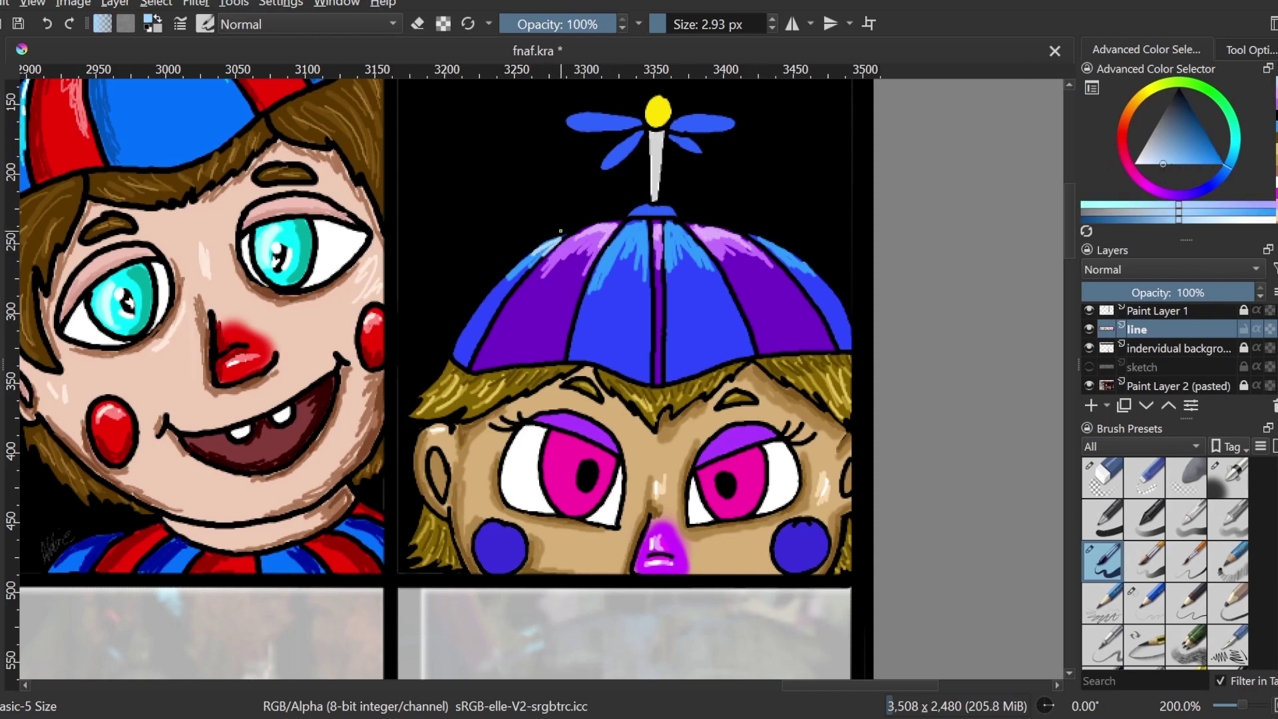
mouse_move(611, 230)
left_mouse_down()
mouse_move(631, 254)
mouse_move(631, 231)
left_mouse_up()
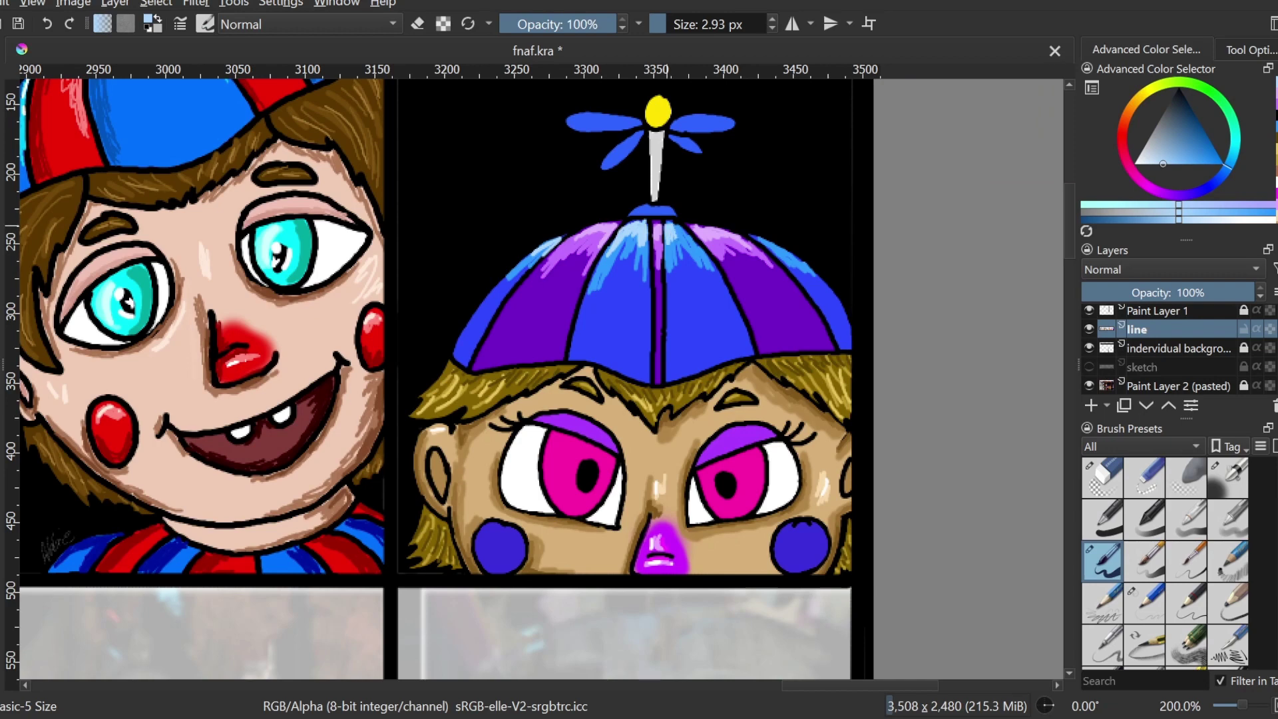
left_click(1245, 221)
left_click_drag(1246, 225, 1273, 221)
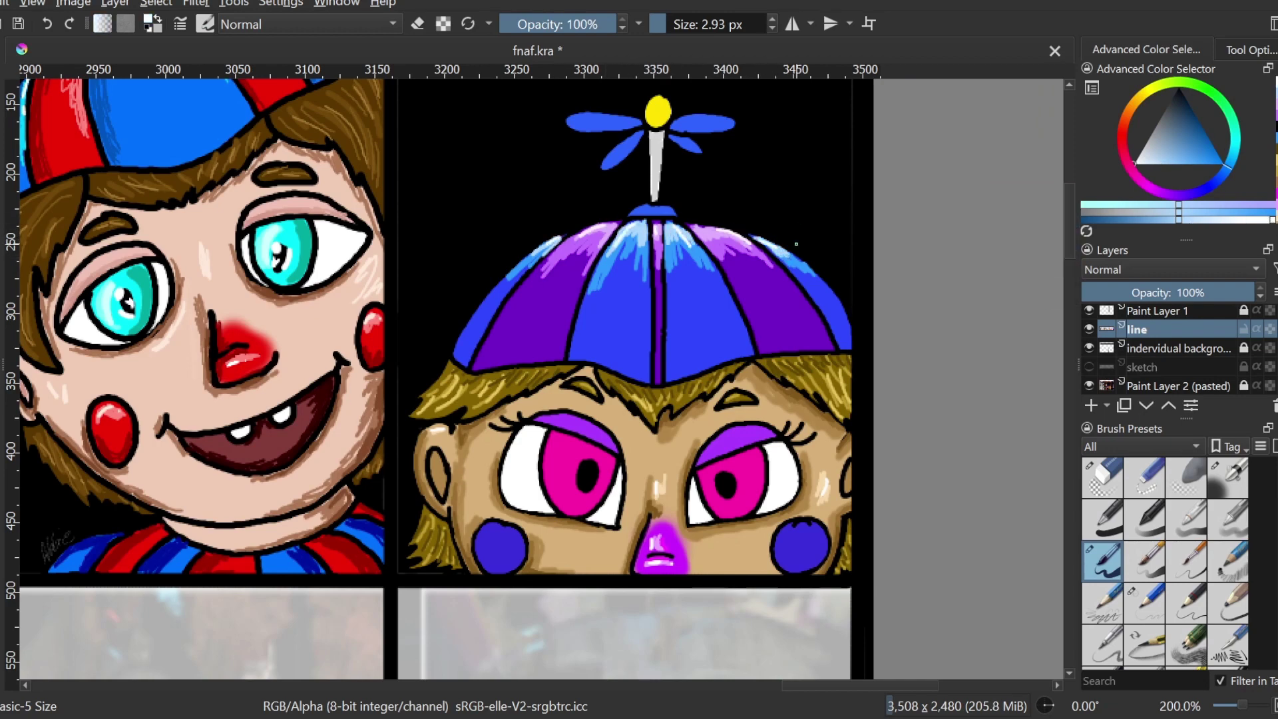
Choose a deeper blue and shade the lower edges of the blue cap panels.
left_click(1197, 135)
left_click(1206, 164)
left_click_drag(1230, 206, 1263, 205)
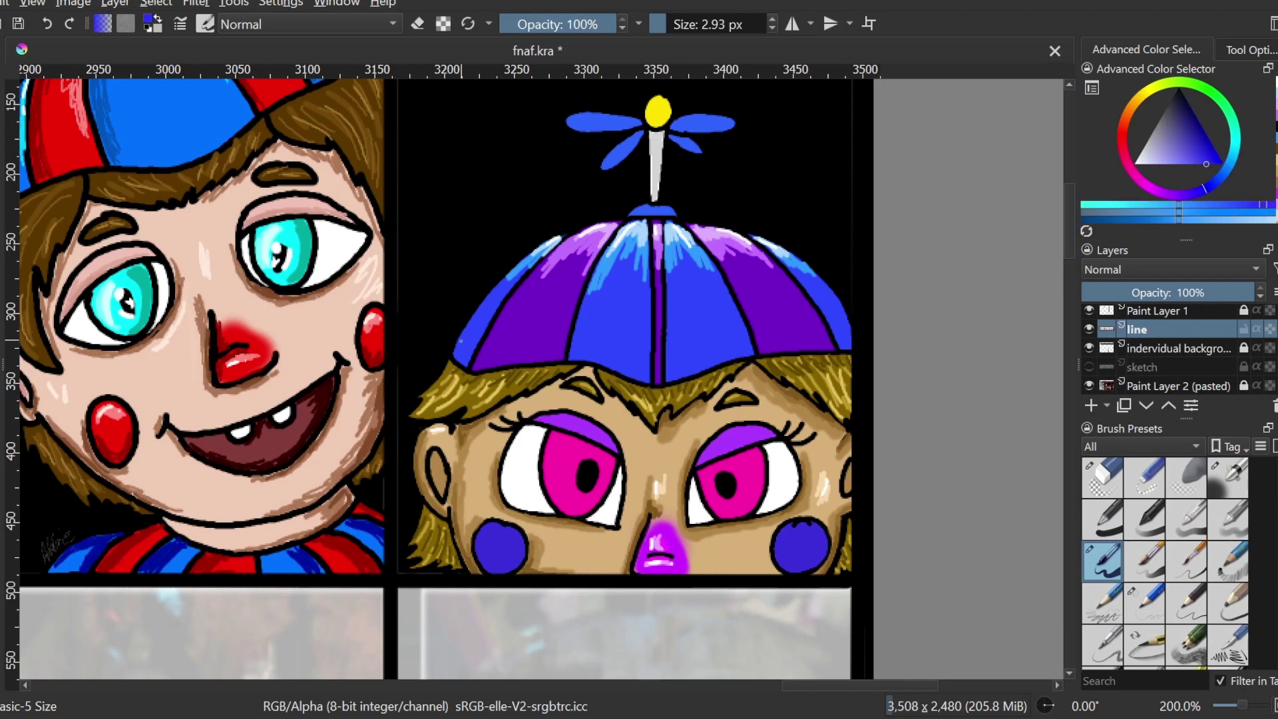
left_click_drag(470, 358, 489, 318)
left_click(1265, 202)
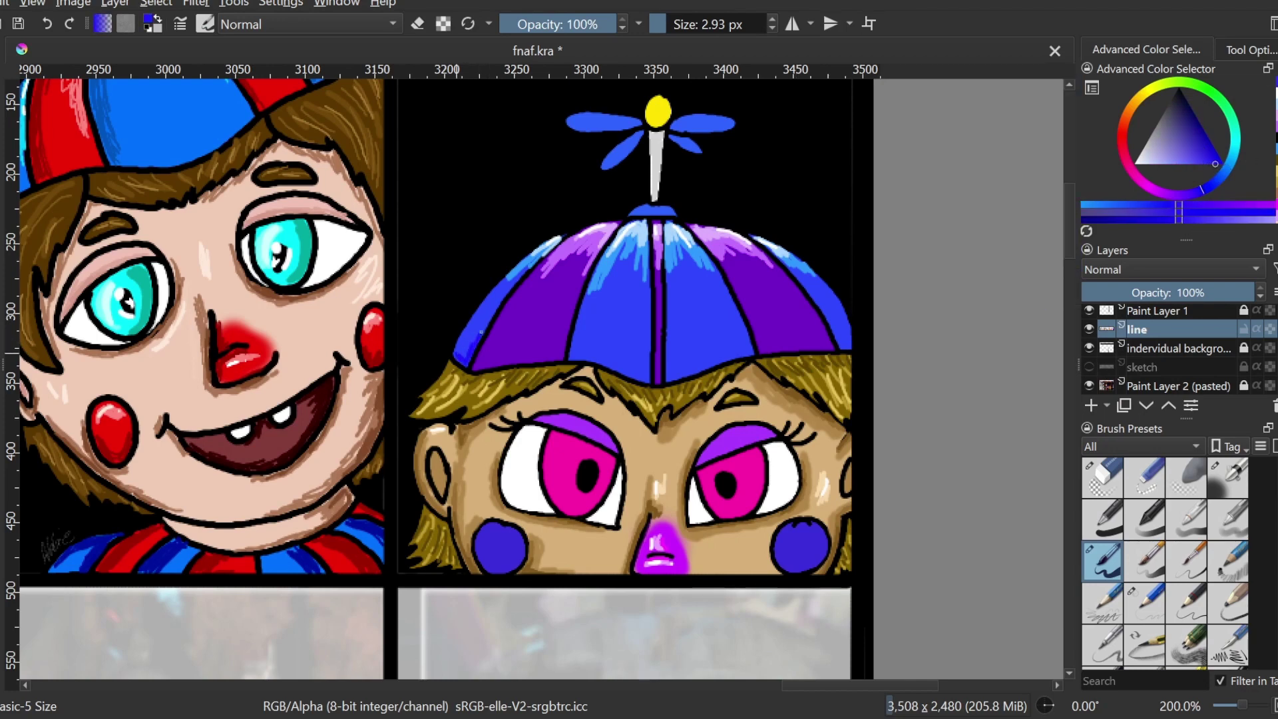
mouse_move(571, 357)
left_mouse_down()
mouse_move(577, 338)
mouse_move(605, 360)
mouse_move(644, 354)
mouse_move(586, 349)
left_mouse_up()
mouse_move(671, 331)
left_mouse_down()
mouse_move(673, 361)
mouse_move(693, 373)
mouse_move(744, 352)
left_mouse_up()
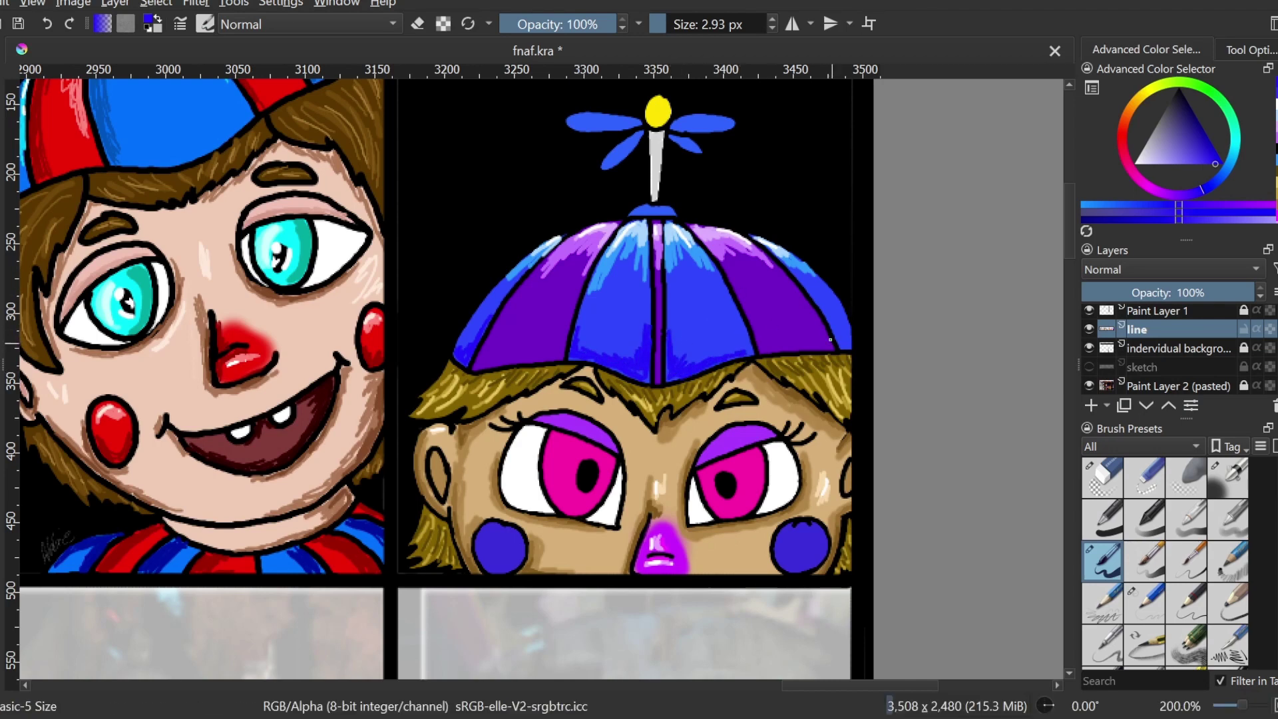
left_click_drag(830, 339, 845, 346)
left_click(1277, 92)
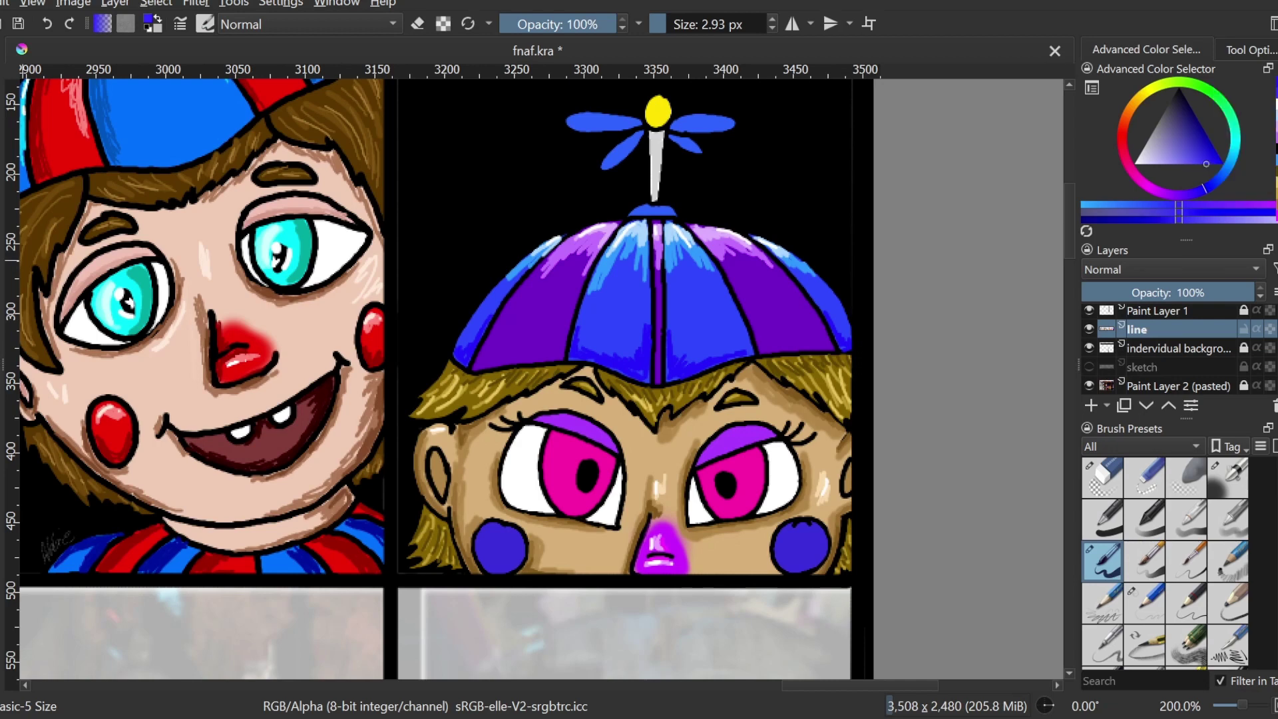
Sample the cap's purple, darken it and shade the lower edges of the purple cap panels.
left_click(784, 324, "ctrl")
left_click(1092, 219)
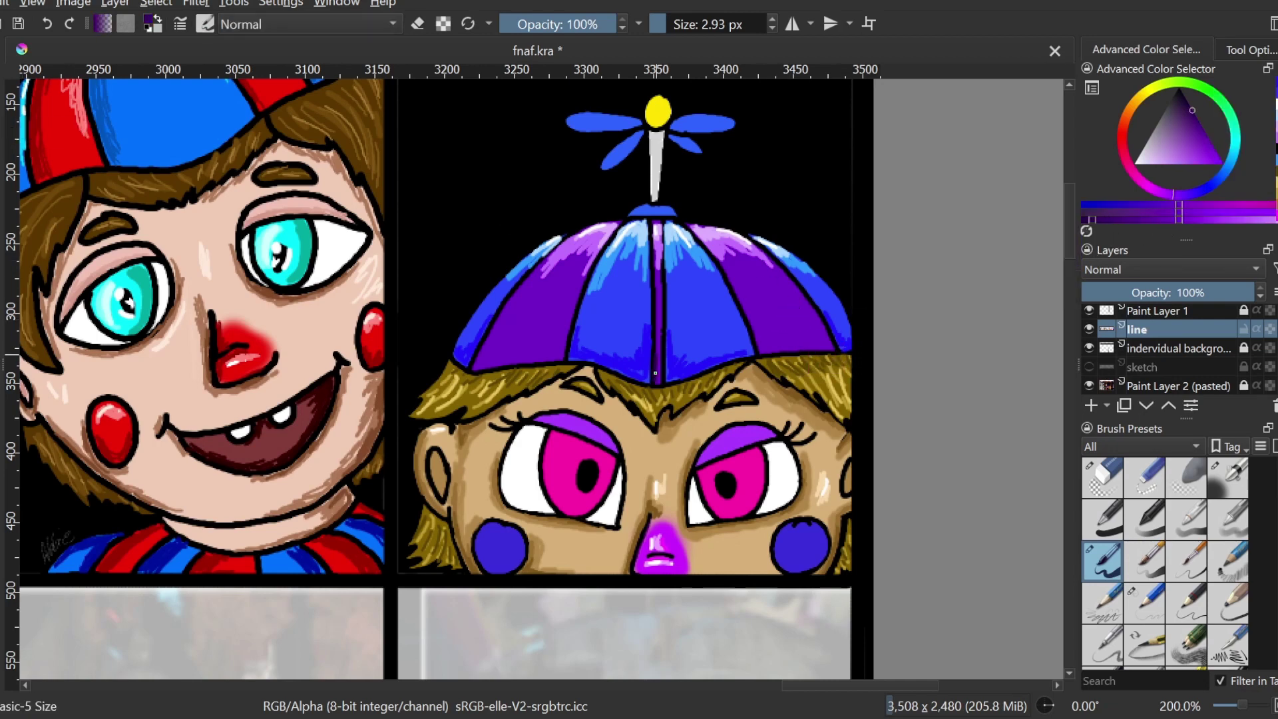
left_click(1217, 155)
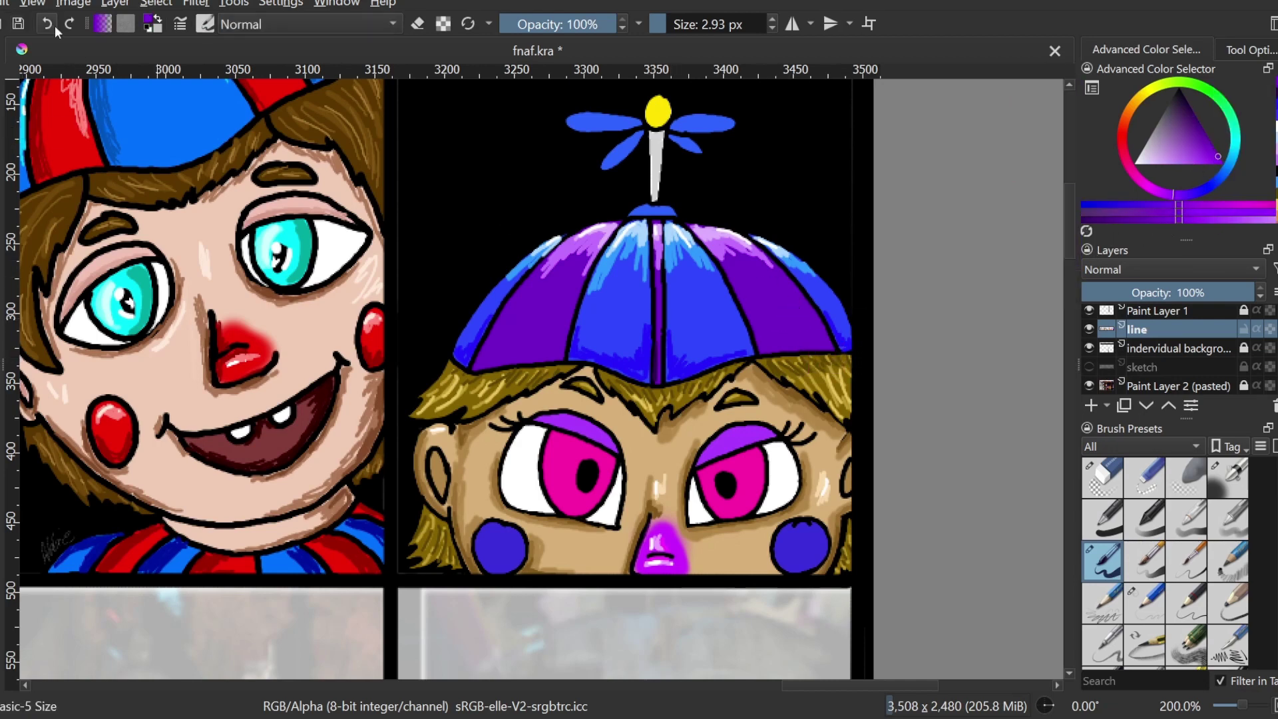
left_click(496, 352, "ctrl")
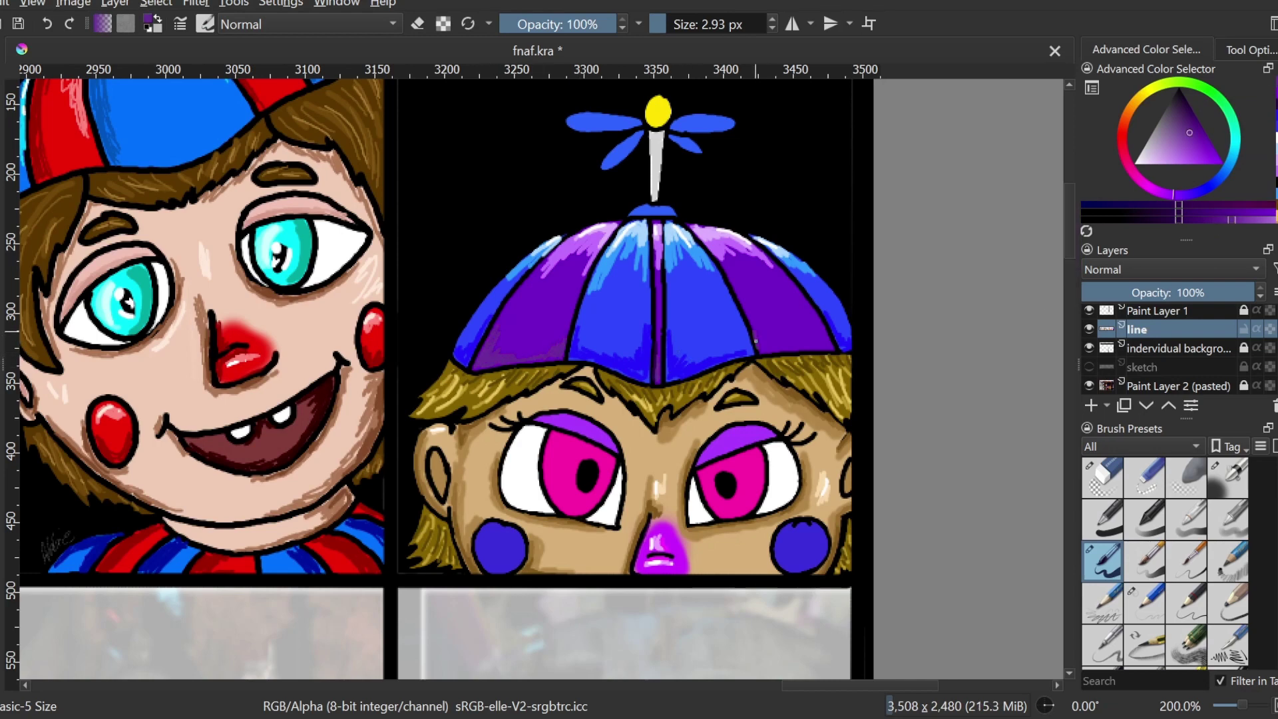
left_click_drag(808, 344, 832, 350)
Shade both purple eyelids with the dark purple.
mouse_move(703, 460)
left_mouse_down()
mouse_move(732, 439)
mouse_move(766, 442)
left_mouse_up()
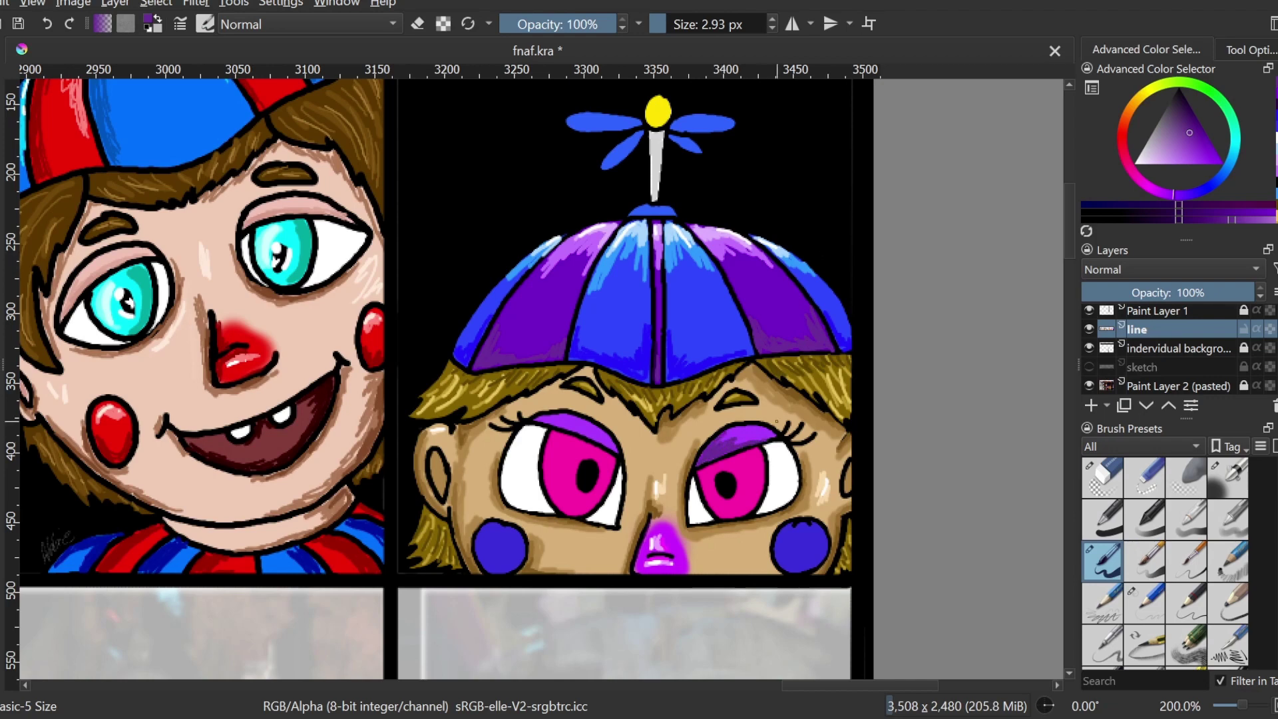
mouse_move(570, 432)
left_mouse_down()
mouse_move(610, 446)
mouse_move(551, 413)
left_mouse_up()
left_click_drag(727, 434, 748, 428)
Shade the cap's top button and the propeller blades in deep blue, and shade the yellow ball.
left_click(1276, 122)
left_click_drag(636, 212, 661, 210)
mouse_move(641, 135)
left_mouse_down()
mouse_move(617, 160)
mouse_move(636, 143)
mouse_move(577, 122)
mouse_move(732, 124)
mouse_move(699, 151)
left_mouse_up()
left_click_drag(576, 125, 569, 121)
left_click(1276, 217)
left_click_drag(657, 100, 648, 114)
Add pale-blue and white highlights to the propeller.
left_click(1272, 220)
left_click(1104, 217)
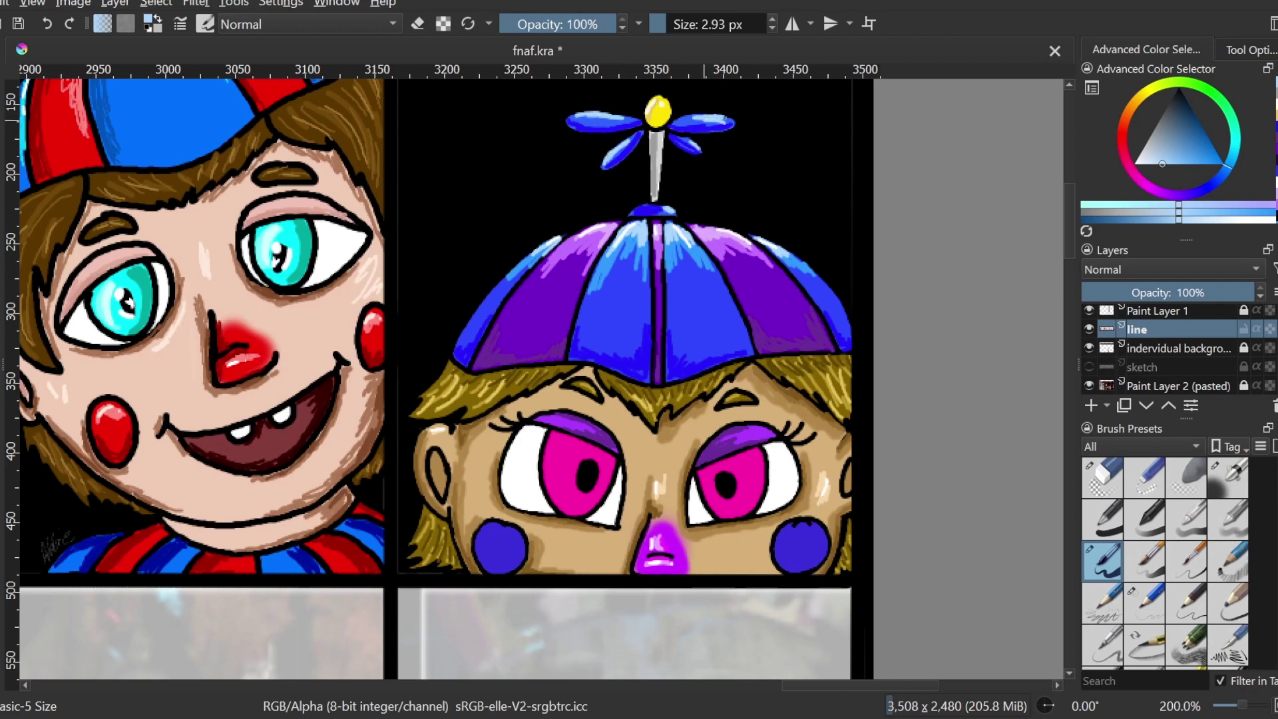
left_click(1237, 220)
left_click_drag(1240, 221, 1272, 220)
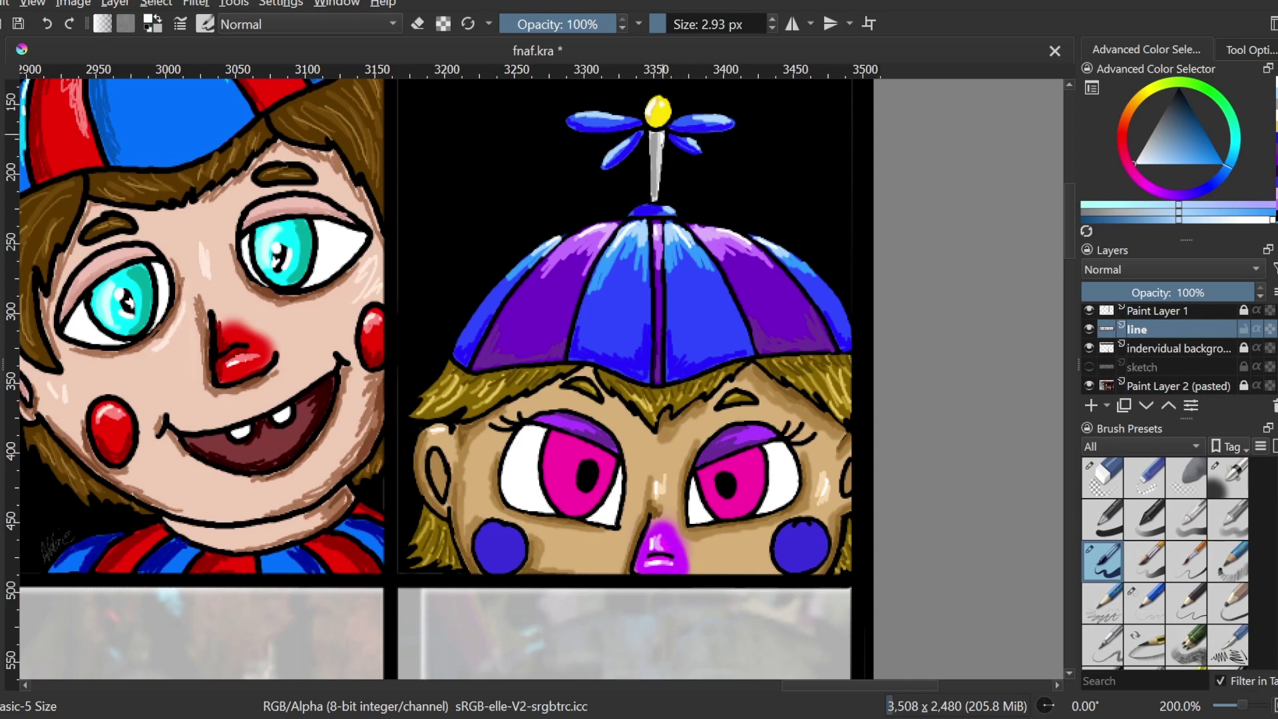
Blend more deep-blue strokes into the lower shading of the blue cap panels.
left_click(1277, 138)
left_click_drag(614, 356, 623, 351)
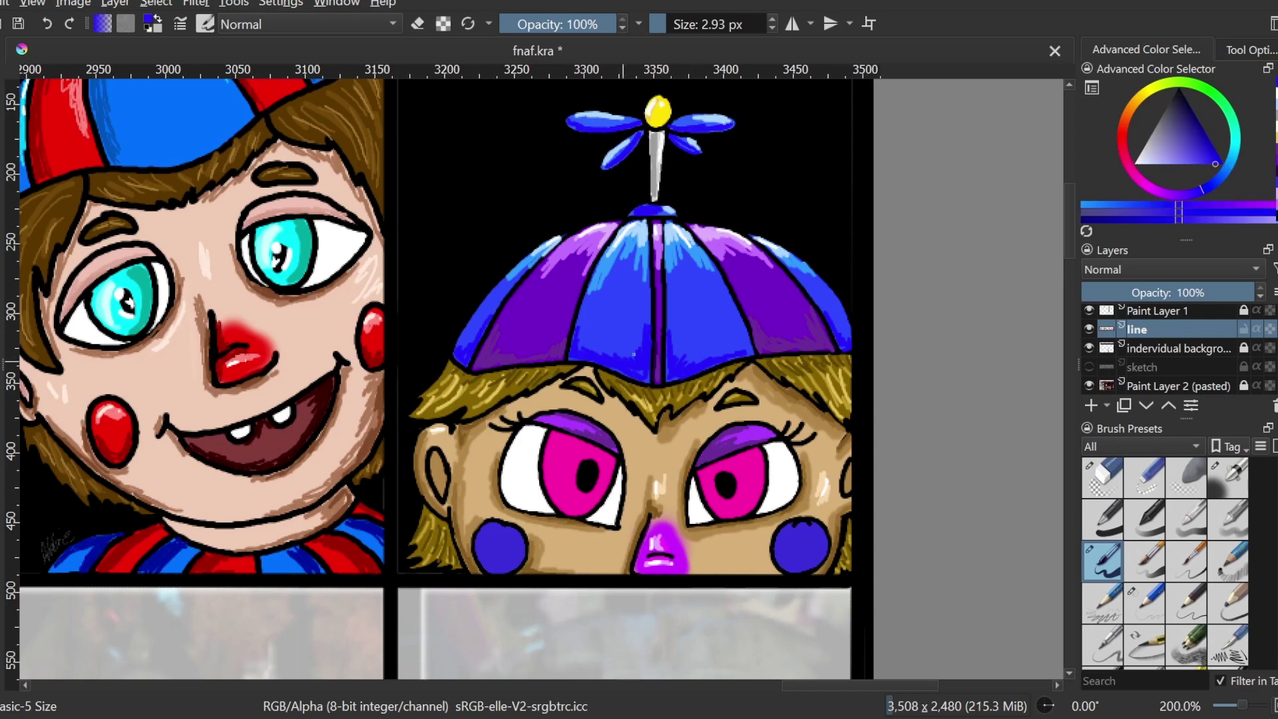
left_click(1160, 220)
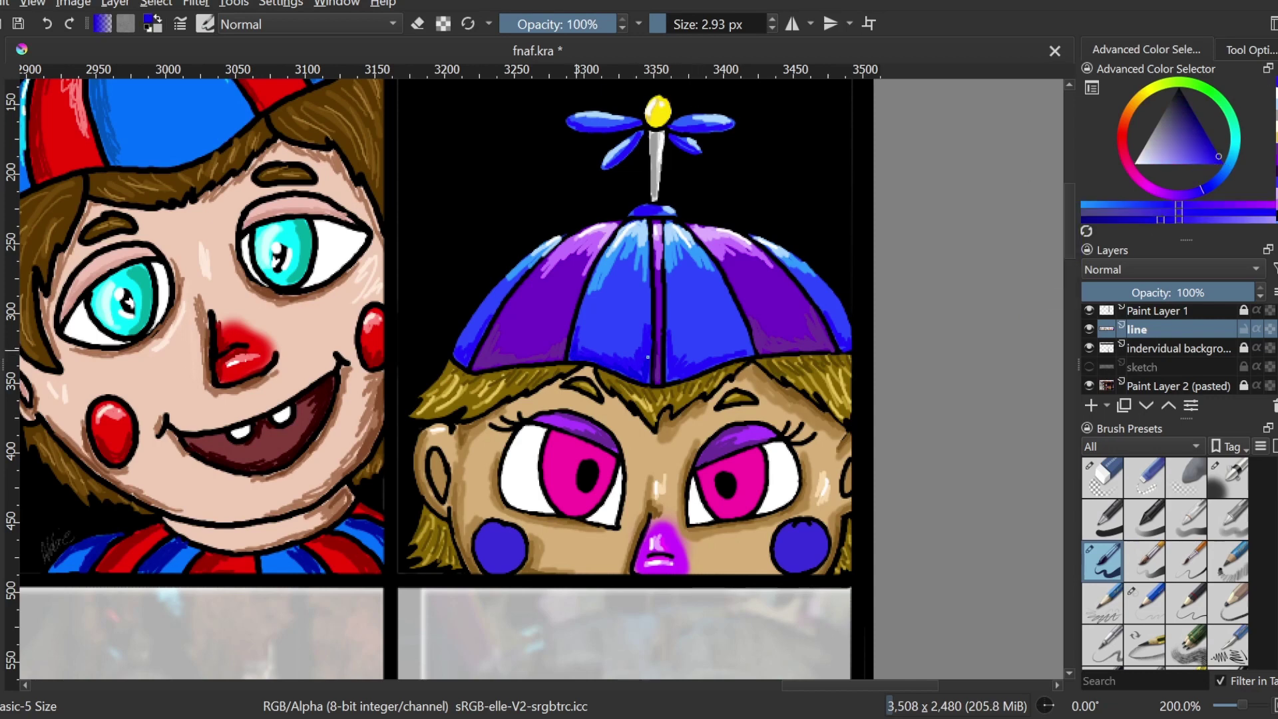
left_click(1164, 152)
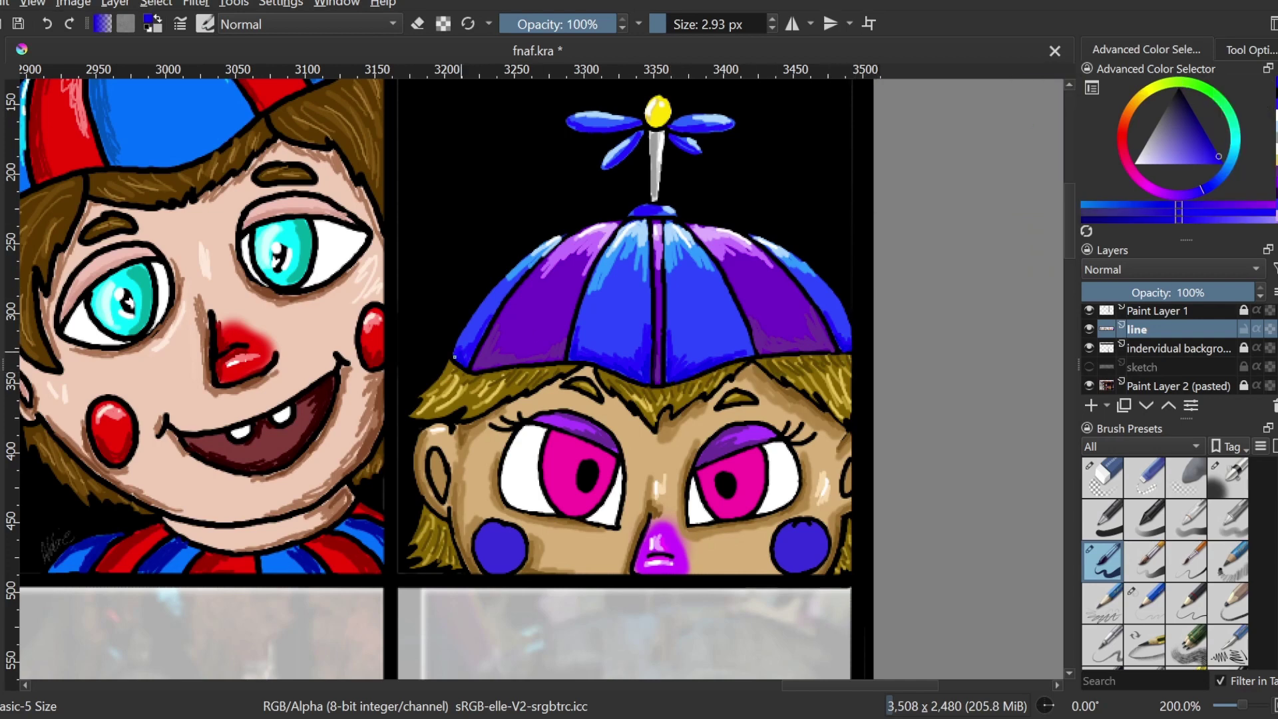
Deepen the shading with dark purple along the lower purple cap panels and on the left eyelid.
left_click(1277, 173)
left_click(1162, 219)
left_click_drag(476, 367, 491, 359)
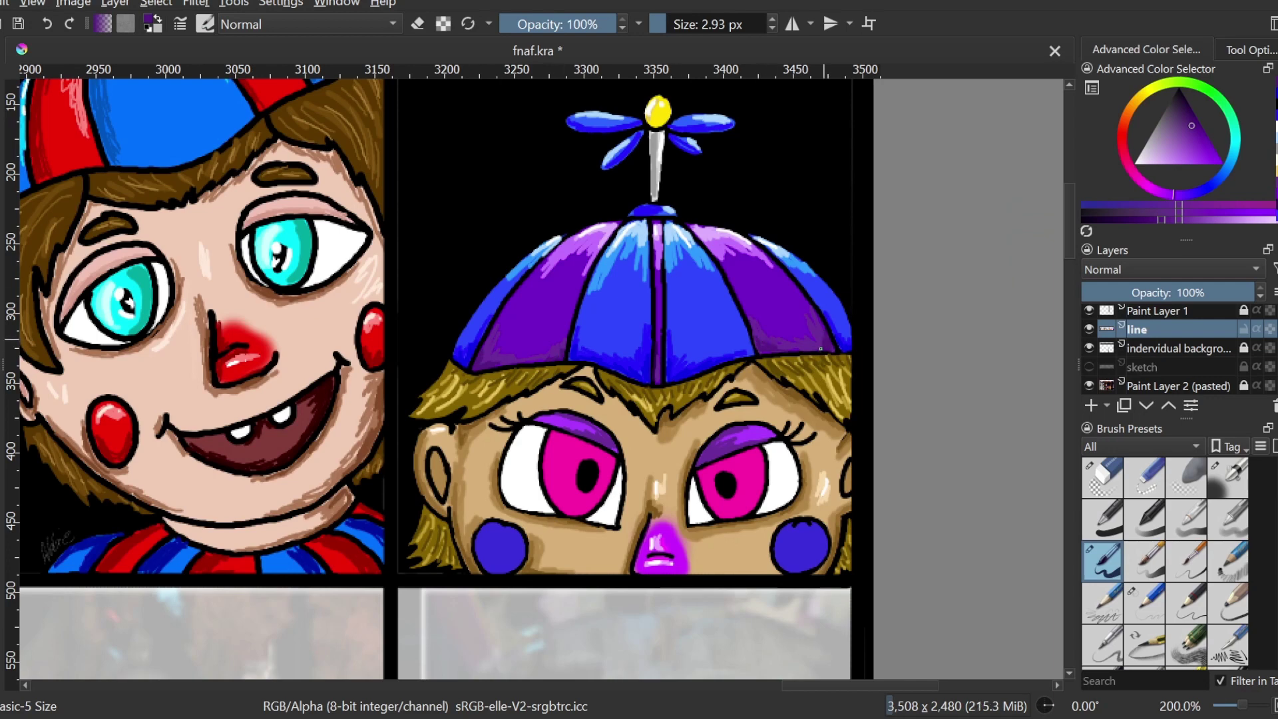
left_click_drag(617, 452, 613, 438)
Shade the edges of both round blue cheeks with dark blue.
left_click(1277, 90)
left_click_drag(521, 544, 509, 567)
left_click(1211, 134)
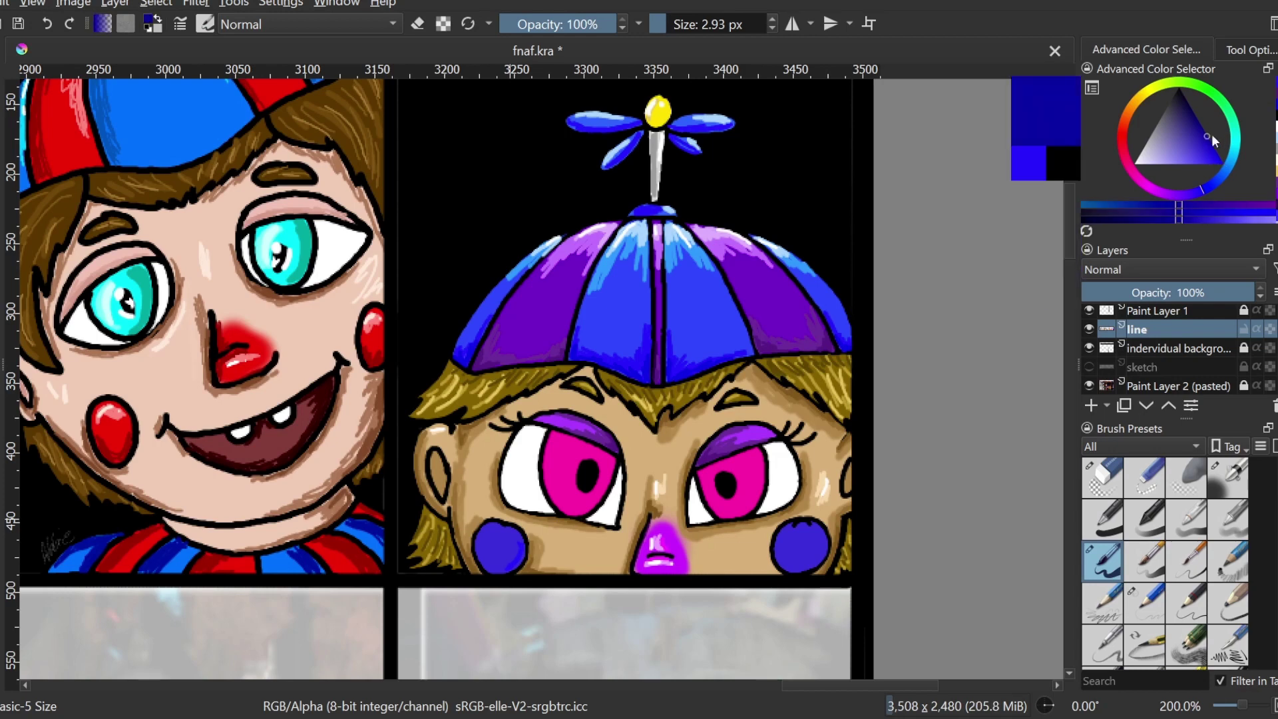
left_click(1156, 221)
left_click_drag(521, 541, 491, 569)
mouse_move(782, 534)
left_mouse_down()
mouse_move(790, 569)
mouse_move(786, 535)
mouse_move(817, 562)
left_mouse_up()
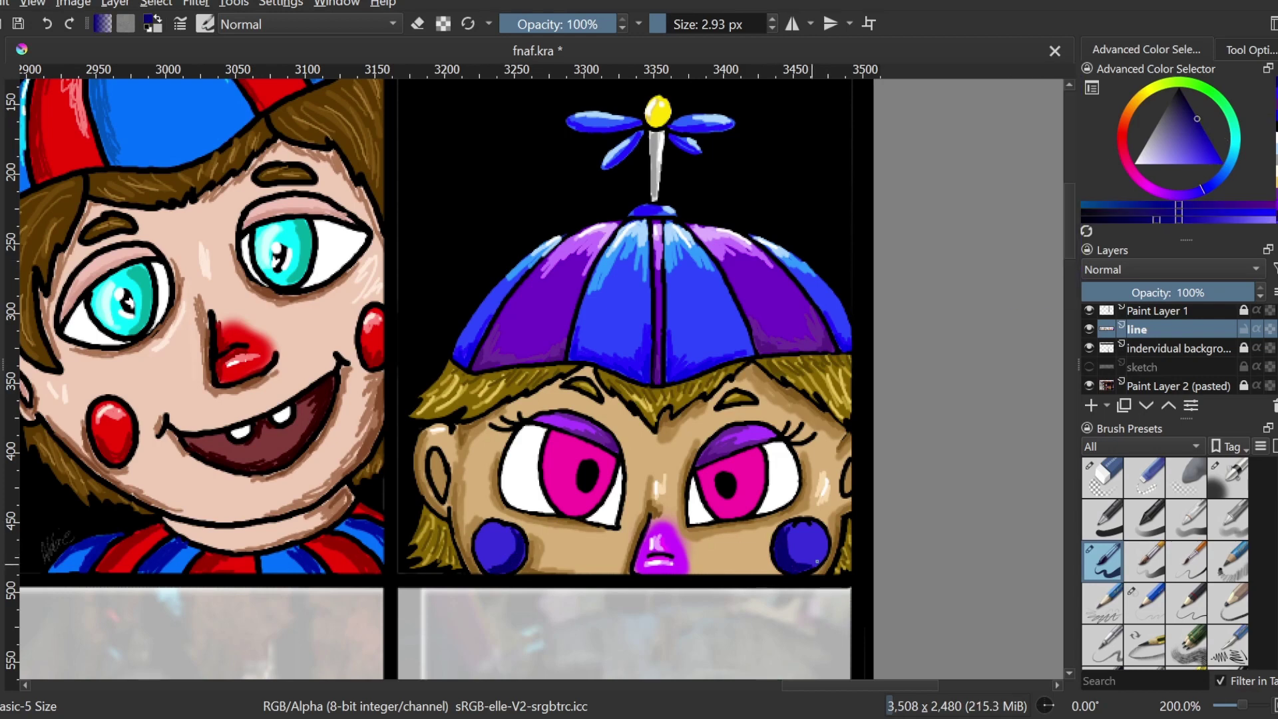
Add brighter blue and pale-blue shine marks to both round cheeks.
left_click(1225, 165)
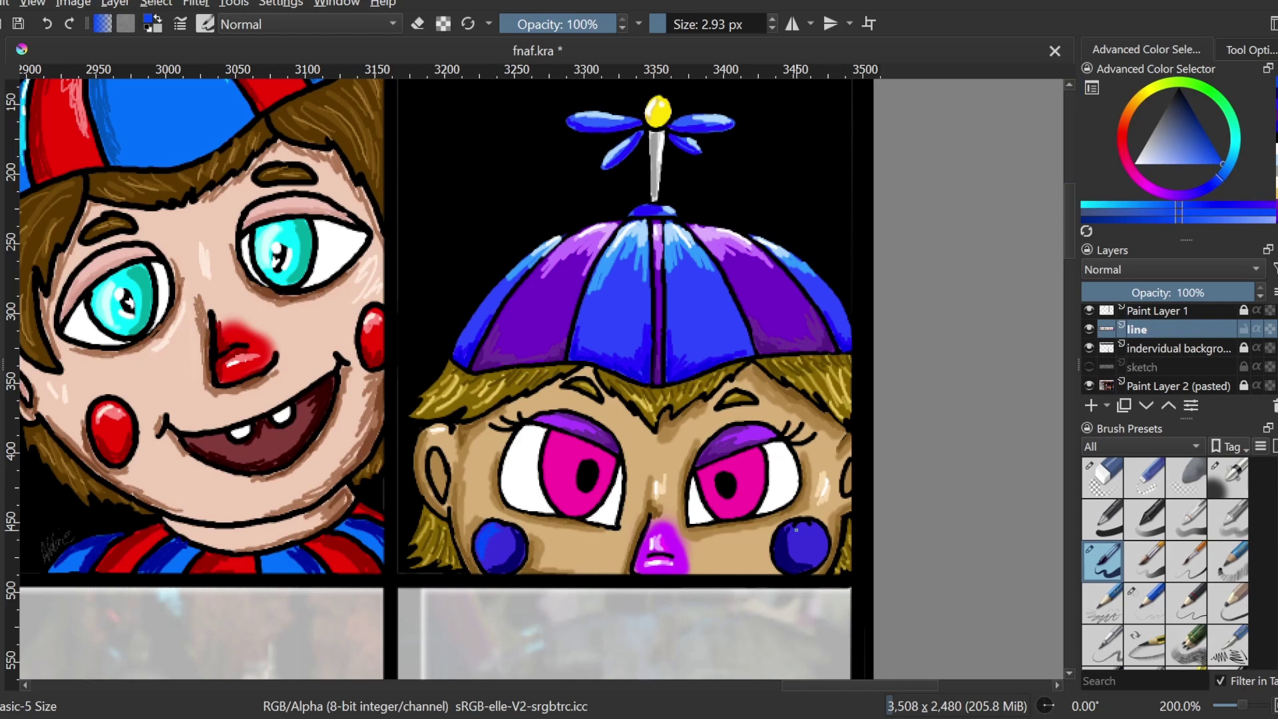
left_click(1156, 164)
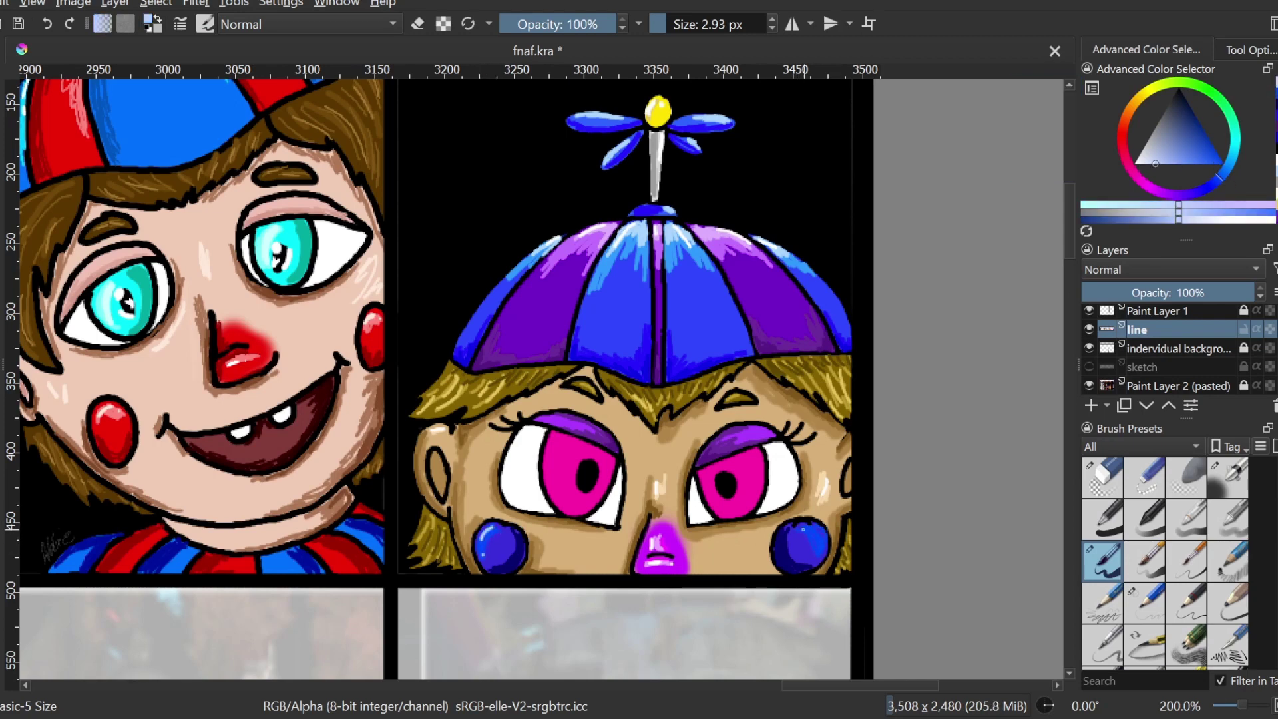
left_click_drag(803, 530, 816, 543)
left_click(821, 554)
Sample the iris magenta, shade both irises in a darker magenta and add light-pink highlights to them.
left_click(572, 478, "ctrl")
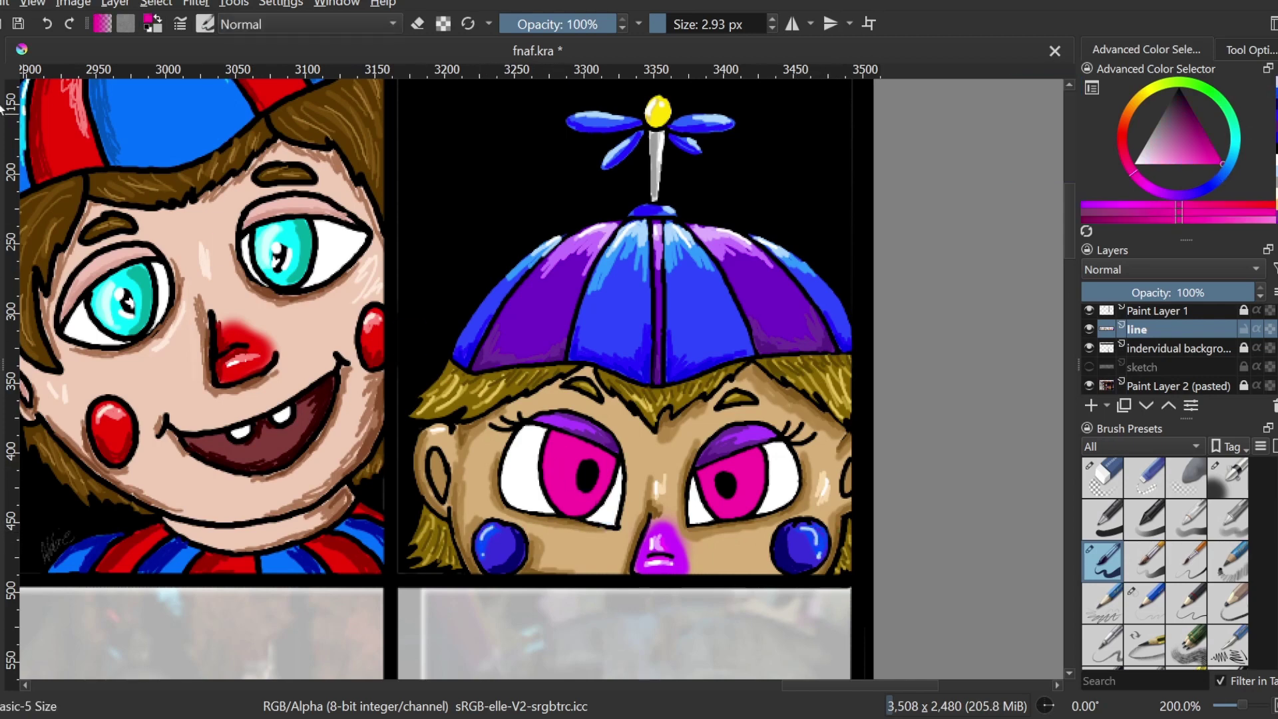
left_click(1199, 125)
mouse_move(565, 442)
left_mouse_down()
mouse_move(554, 498)
mouse_move(553, 433)
left_mouse_up()
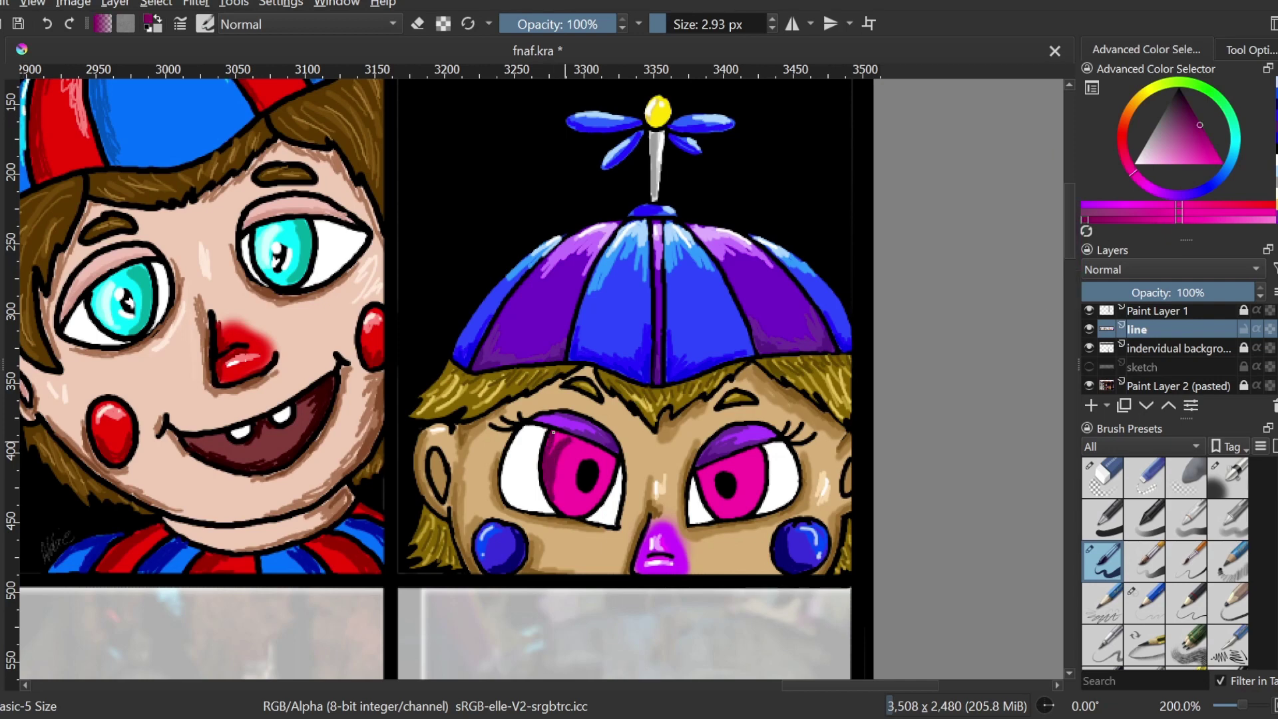
left_click_drag(741, 455, 758, 498)
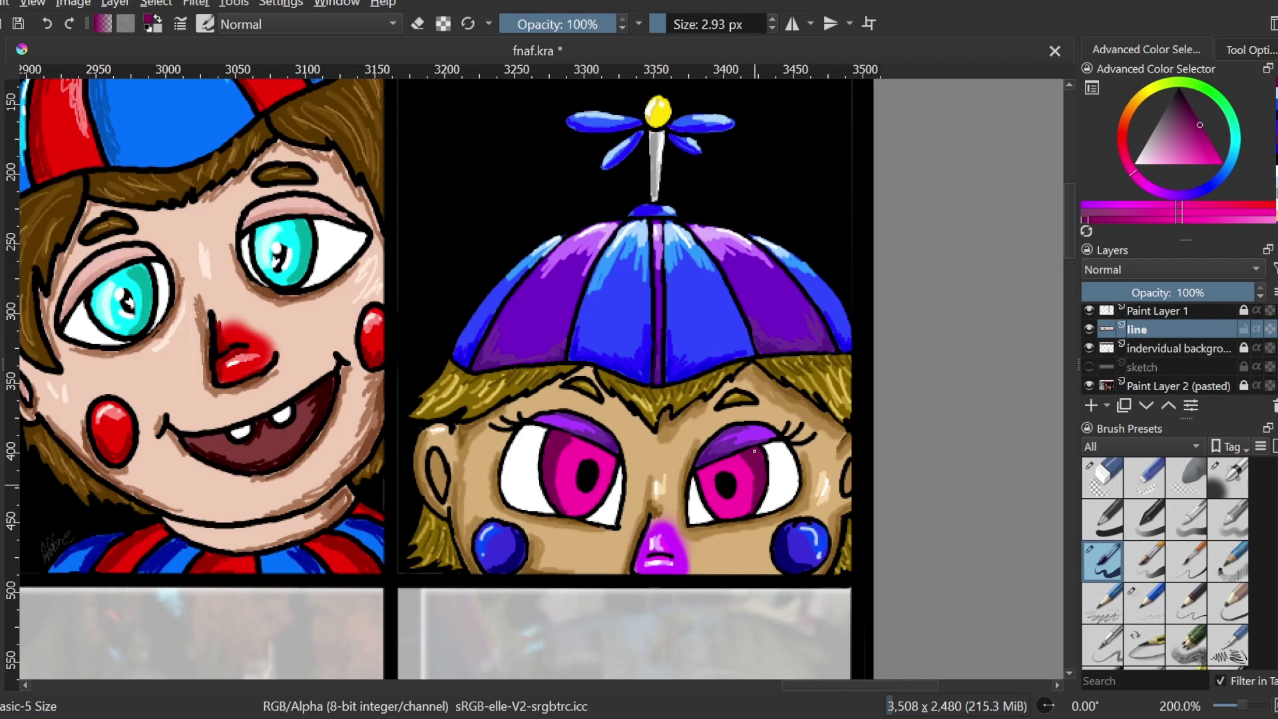
left_click(1177, 164)
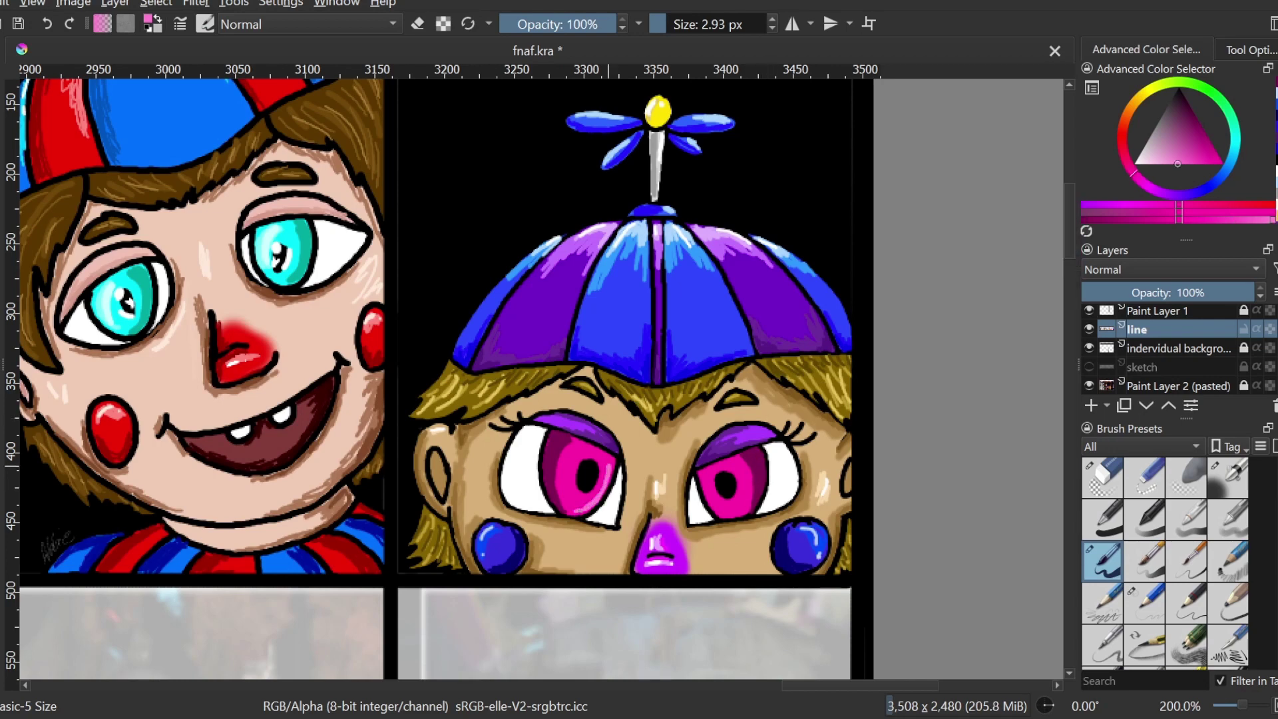
mouse_move(708, 468)
left_mouse_down()
mouse_move(706, 494)
mouse_move(726, 518)
left_mouse_up()
Paint white glints in both black pupils.
left_click(1134, 164)
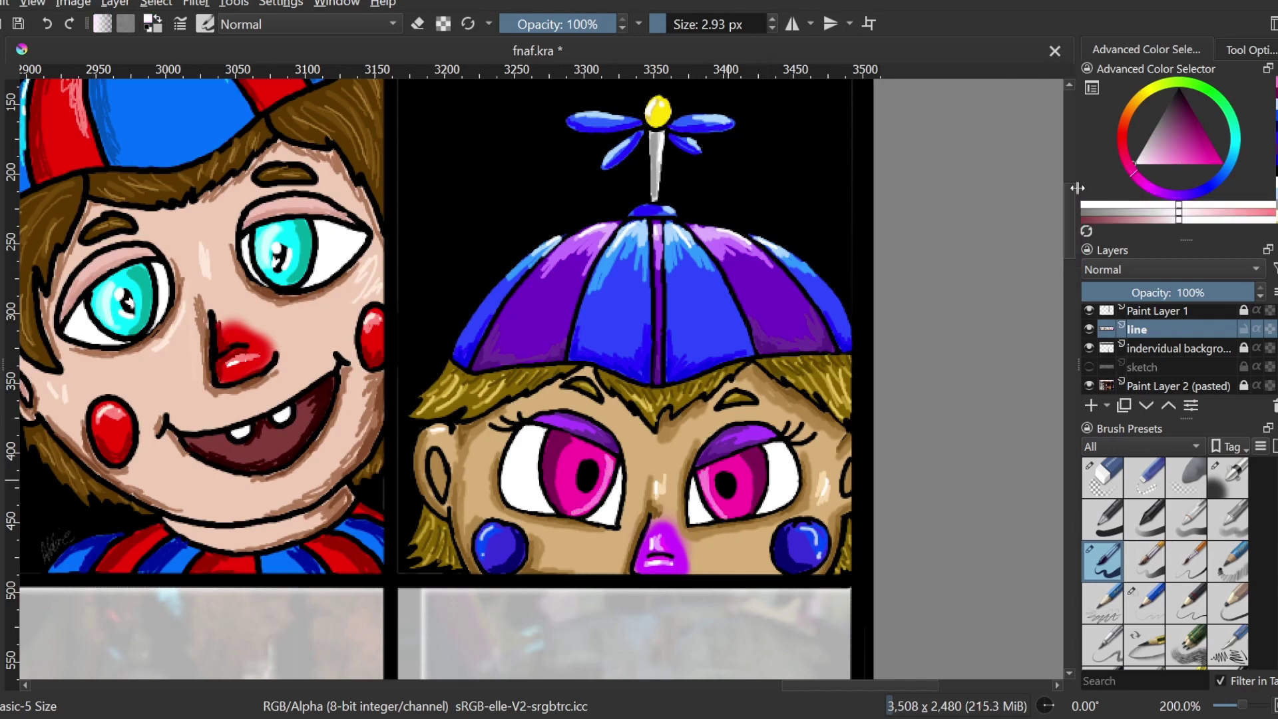
left_click_drag(584, 460, 579, 467)
left_click(730, 474)
mouse_move(720, 484)
left_mouse_down()
mouse_move(729, 496)
mouse_move(717, 497)
left_mouse_up()
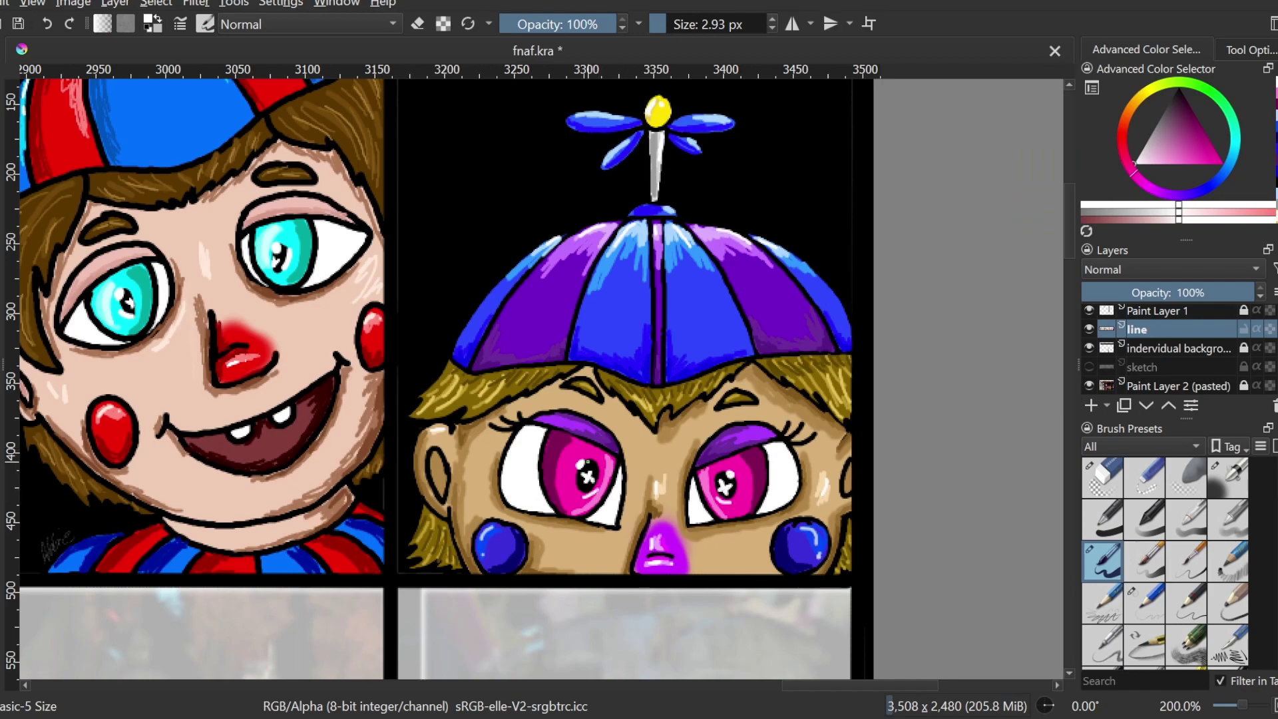
Set the brush size to 1.24 px and sign the artist's name in small white handwriting beside the cap's top button.
left_click_drag(917, 685, 940, 685)
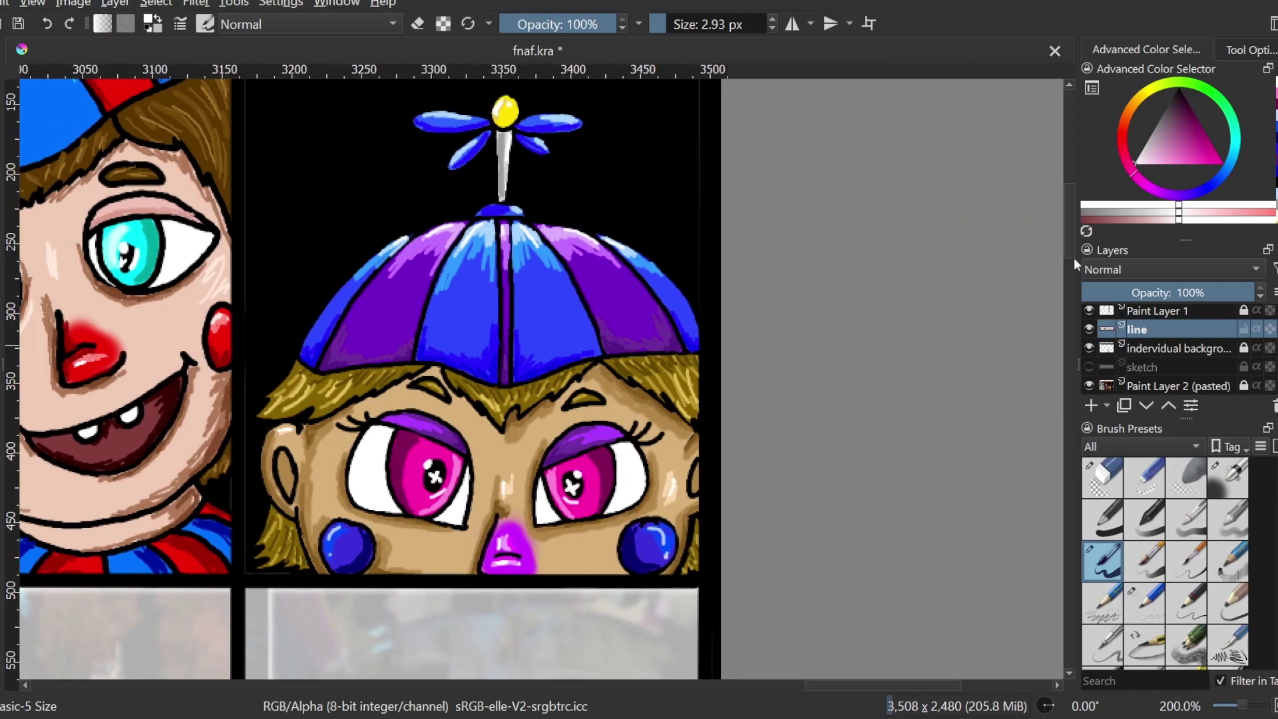
left_click_drag(1071, 254, 1071, 230)
left_click_drag(1246, 705, 1255, 704)
left_click(662, 24)
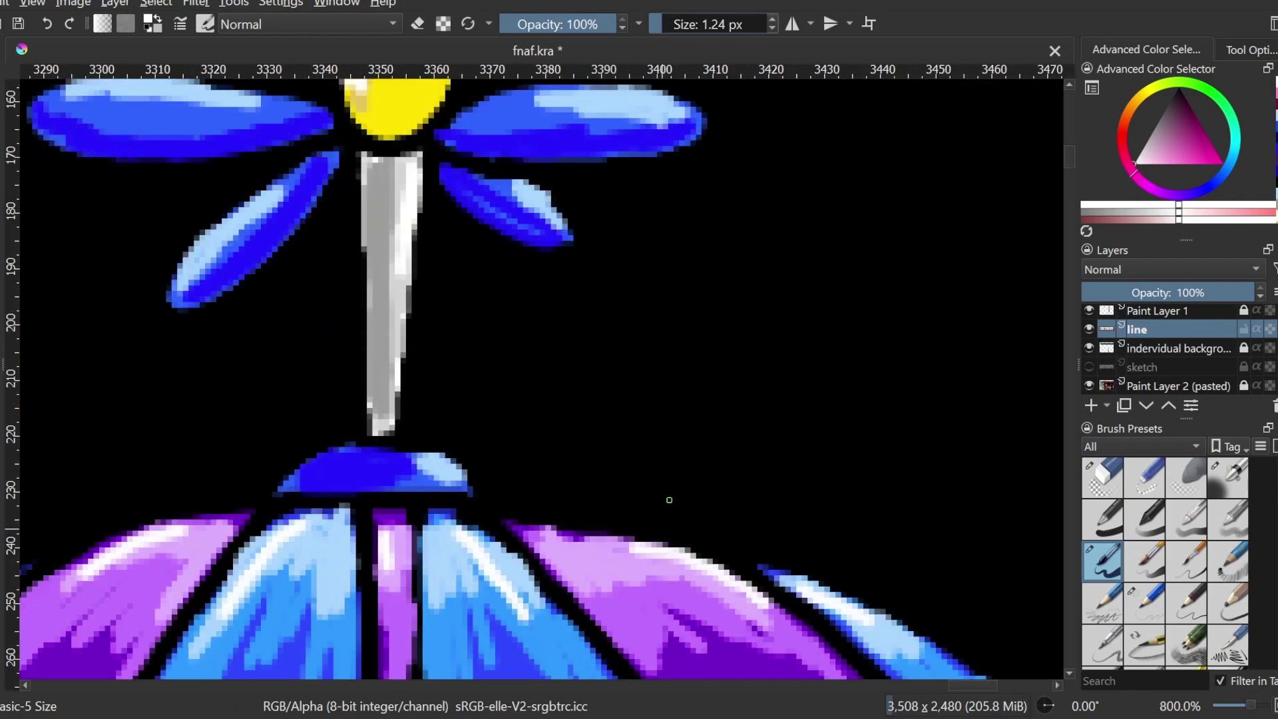
left_click_drag(518, 423, 494, 478)
left_click_drag(520, 423, 525, 488)
mouse_move(494, 466)
left_mouse_down()
mouse_move(532, 459)
mouse_move(541, 475)
left_mouse_up()
left_click_drag(559, 439, 563, 478)
left_click_drag(582, 463, 614, 489)
Write the title "J.J" in thin white outlined letters above the propeller and underline it with a slanted stroke.
left_click_drag(1251, 704, 1231, 704)
left_click_drag(1070, 271, 1070, 232)
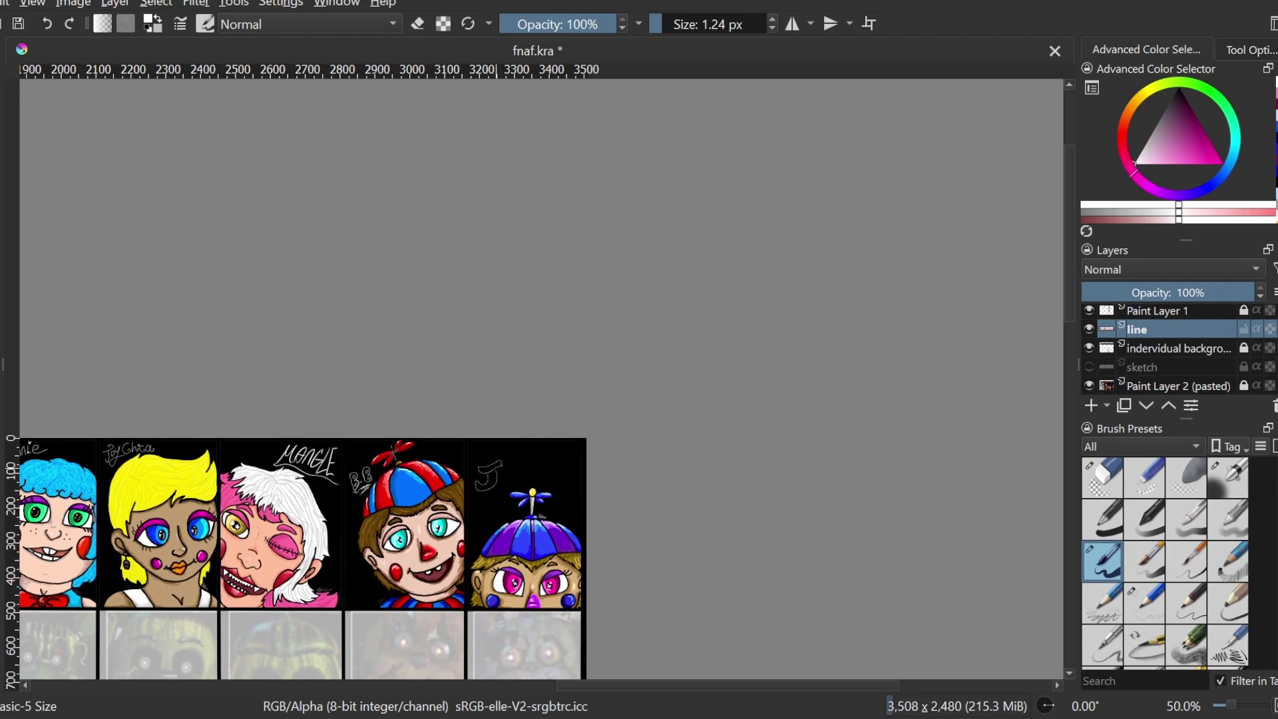
left_click_drag(528, 476, 536, 462)
left_click_drag(483, 500, 581, 456)
mouse_move(680, 686)
left_mouse_down()
mouse_move(658, 694)
mouse_move(674, 688)
left_mouse_up()
scroll(1077, 182, "down", 3)
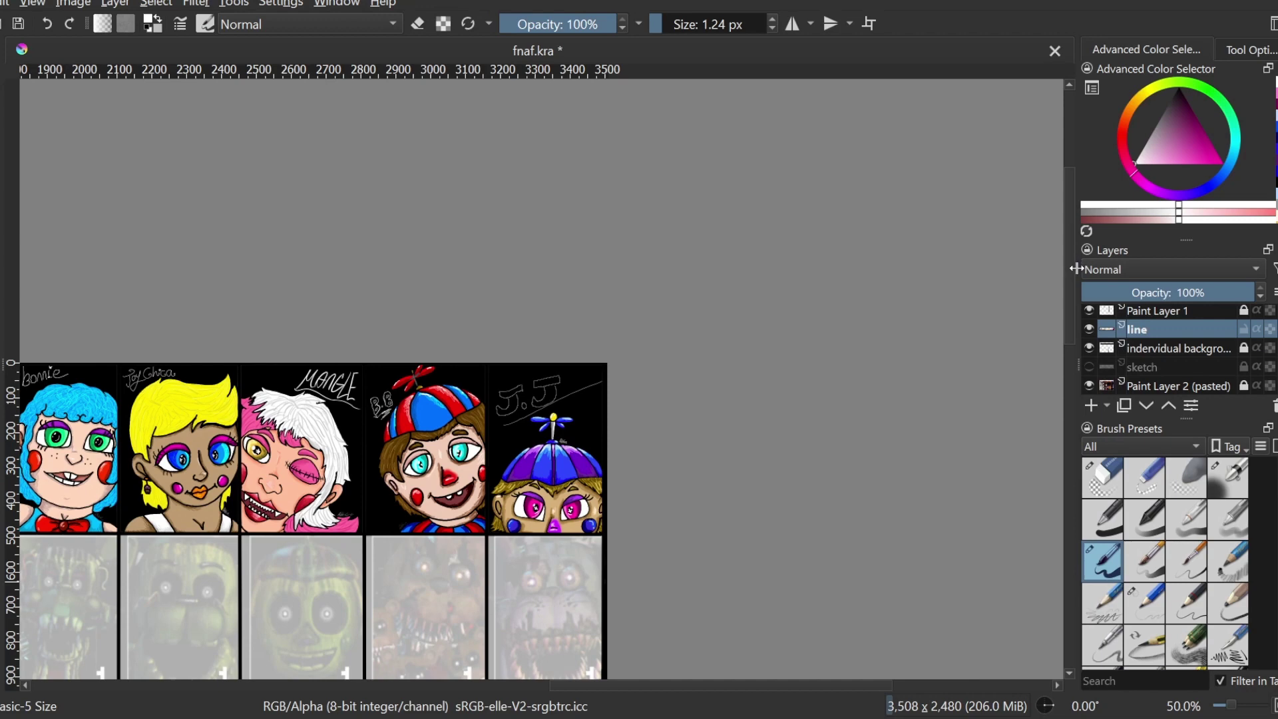
mouse_move(648, 685)
left_mouse_down()
mouse_move(429, 685)
mouse_move(659, 695)
left_mouse_up()
left_click(1242, 705)
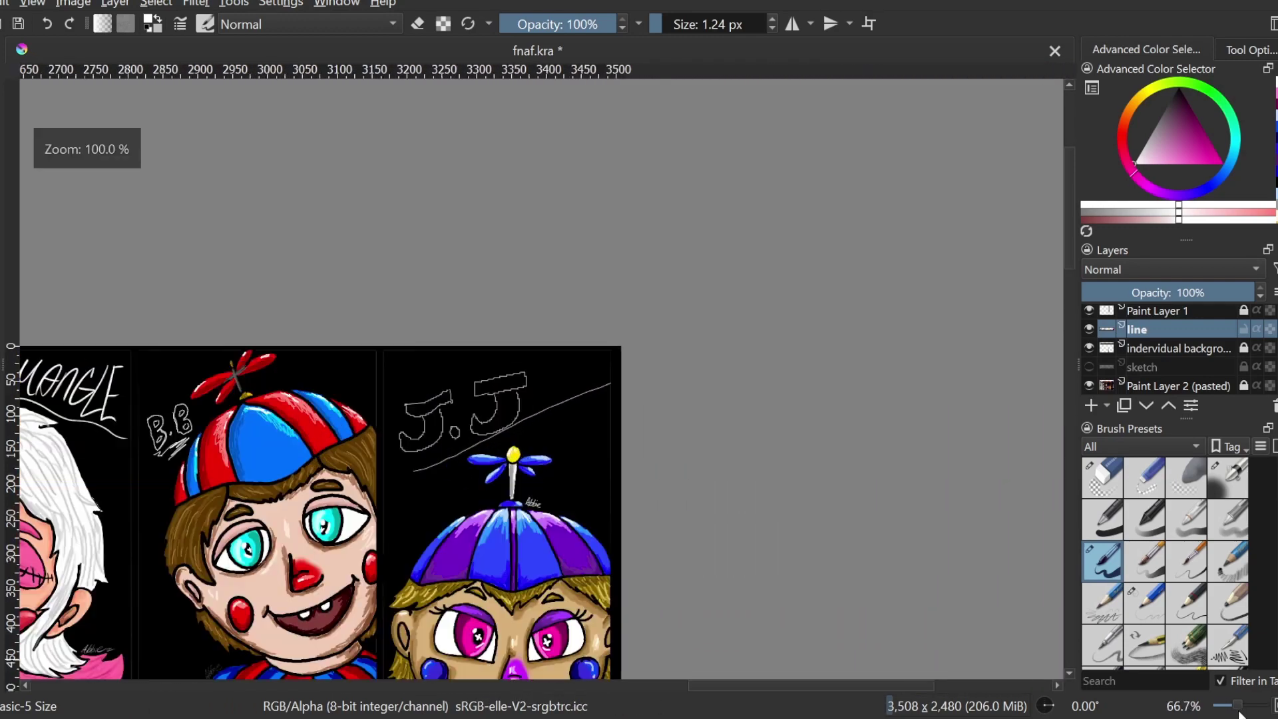
left_click_drag(1071, 179, 1068, 211)
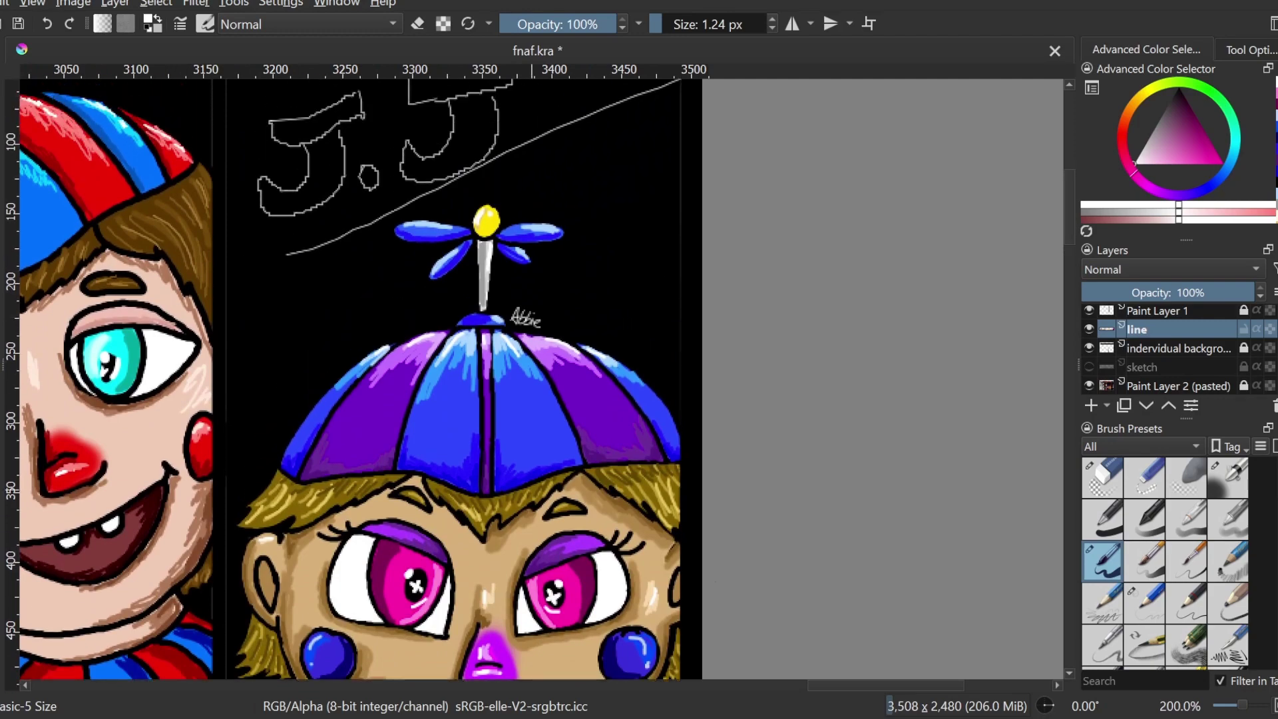